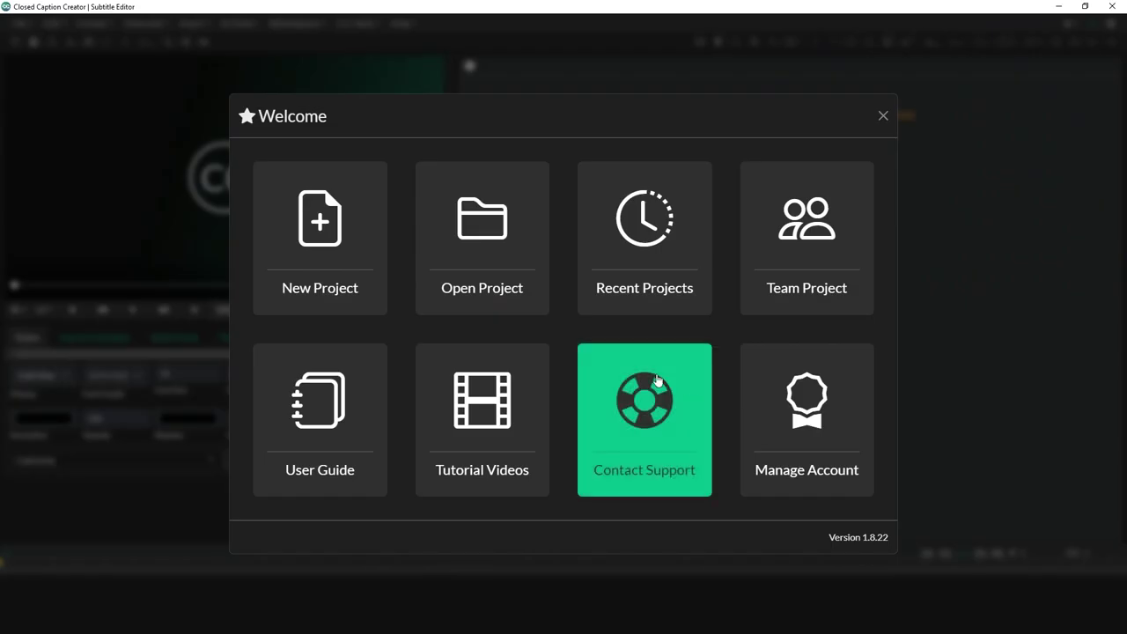
Create a project named CCSL Example with sintel.mp4 chosen as its video
{"action": "left_click", "coordinate": [301, 245]}
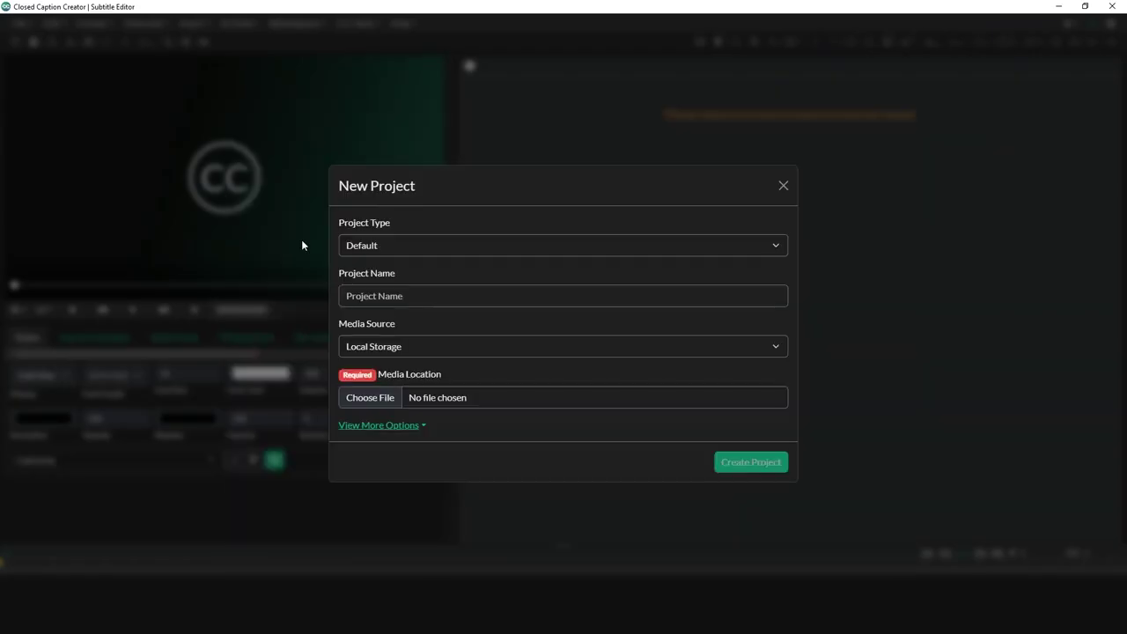
{"action": "left_click", "coordinate": [391, 301]}
{"action": "type", "text": "CCSL Example"}
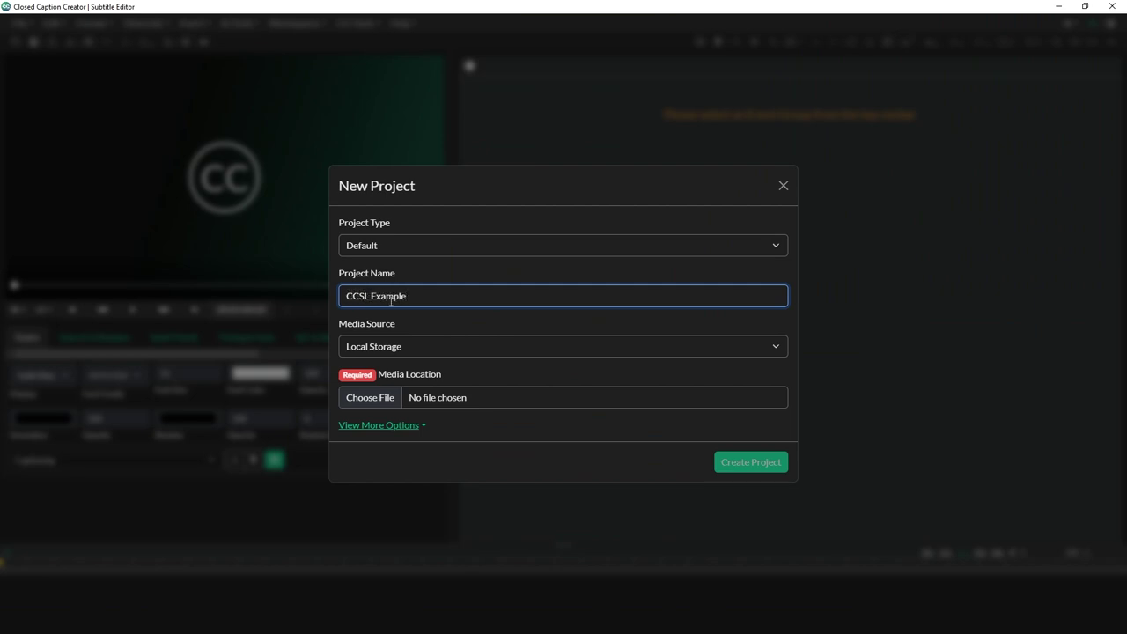
{"action": "left_click", "coordinate": [386, 399]}
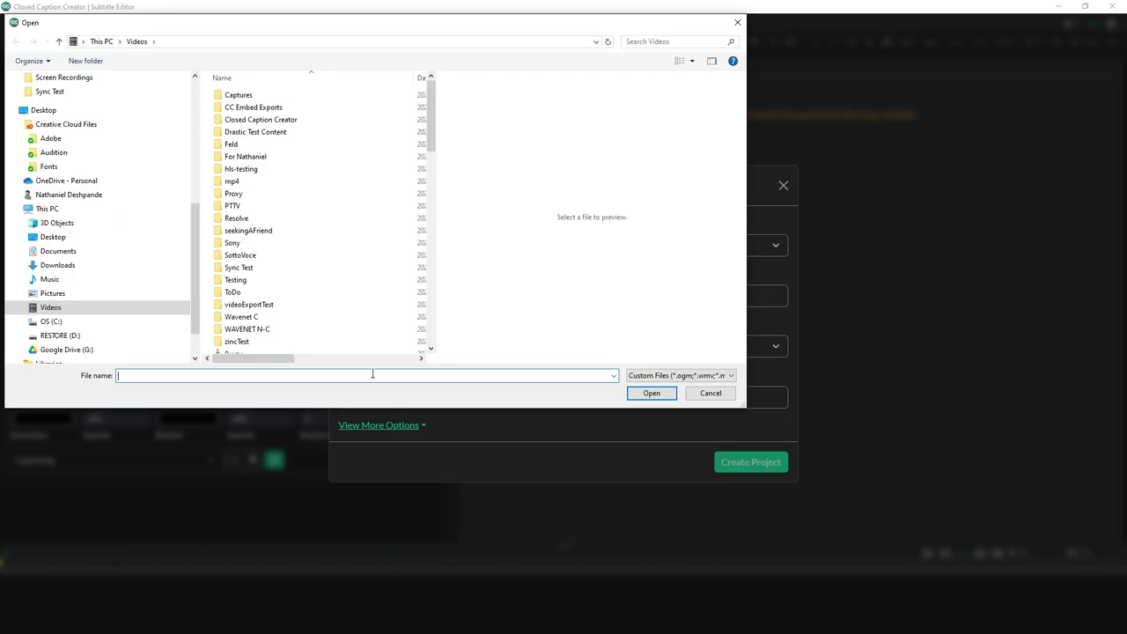
{"action": "left_click_drag", "start_coordinate": [432, 114], "coordinate": [437, 296]}
{"action": "left_click", "coordinate": [288, 299]}
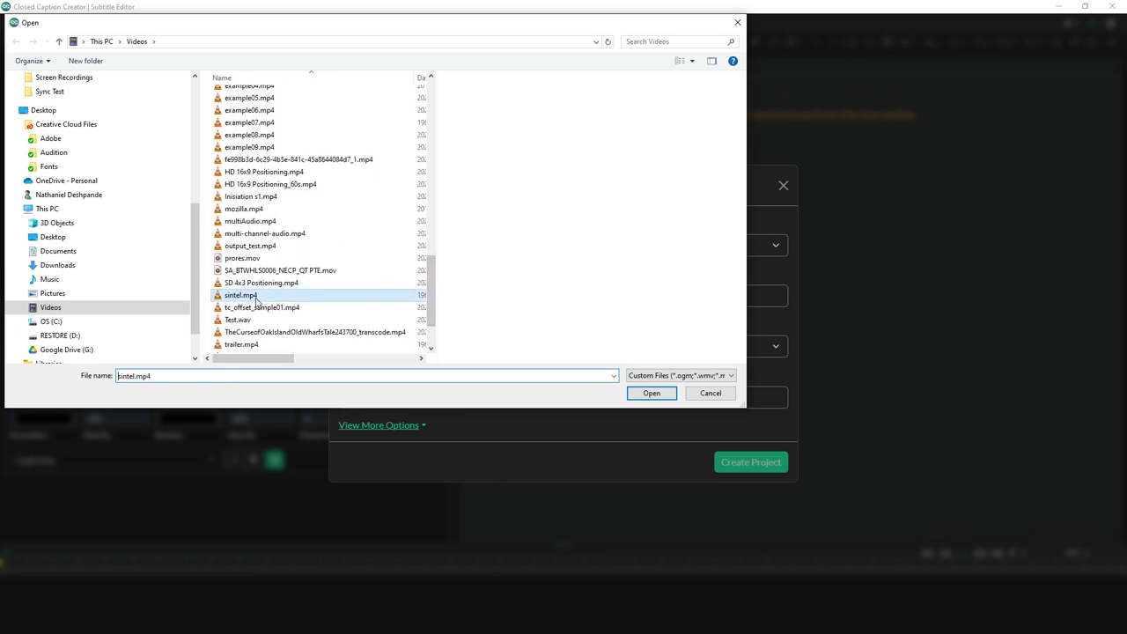
{"action": "left_click", "coordinate": [651, 398]}
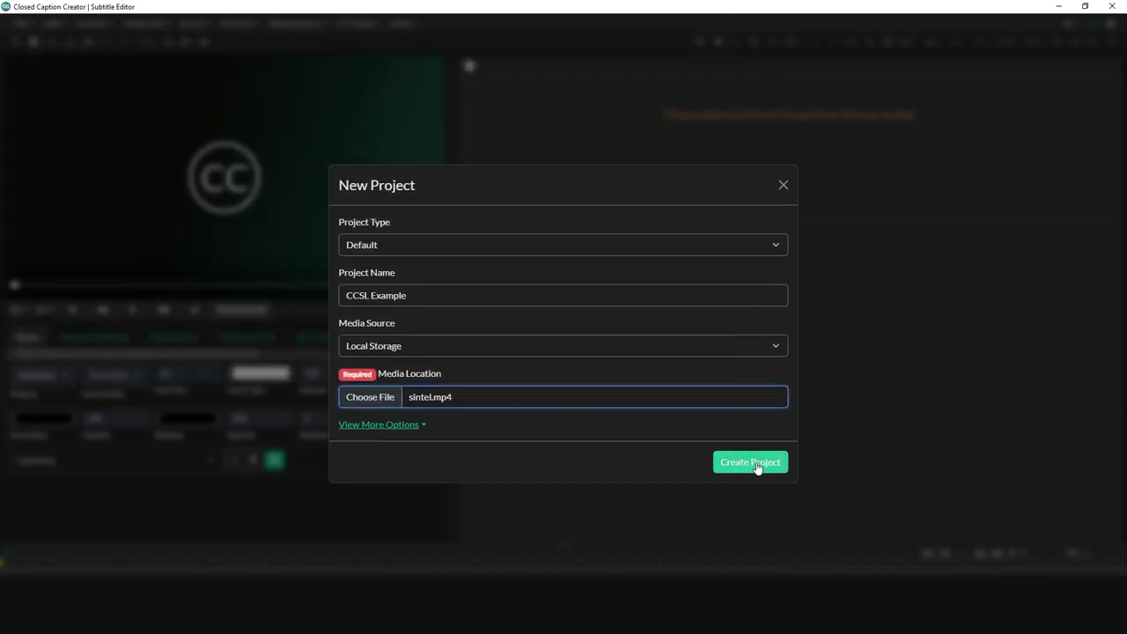
{"action": "left_click", "coordinate": [756, 466]}
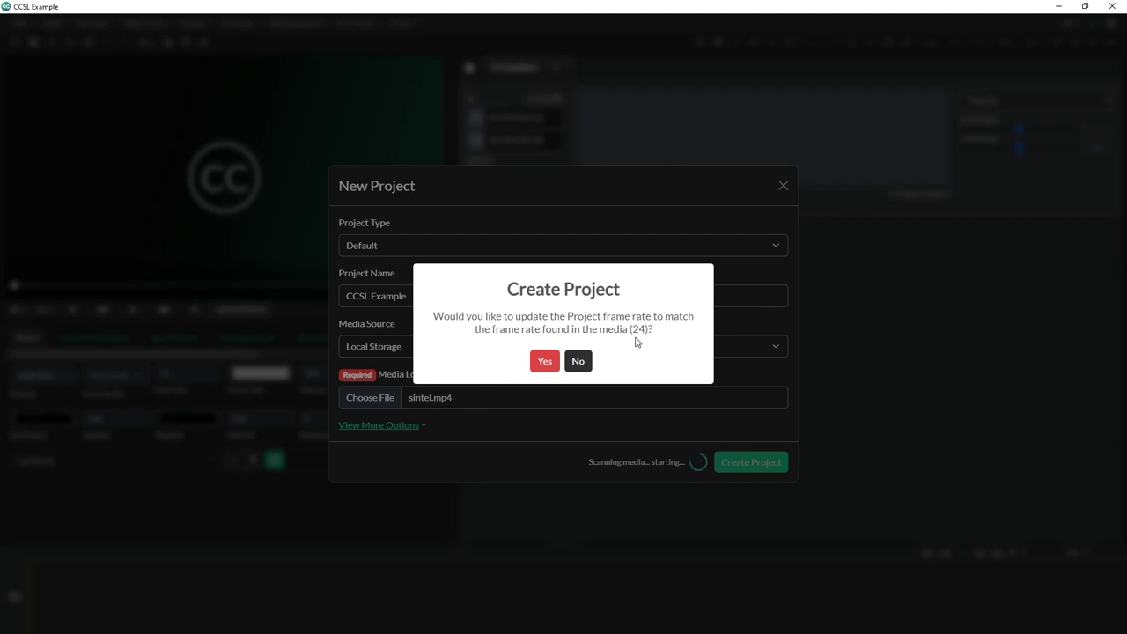
Accept the 24 fps frame rate, then play the opening and pause at 00:00:04:05
{"action": "left_click", "coordinate": [544, 361]}
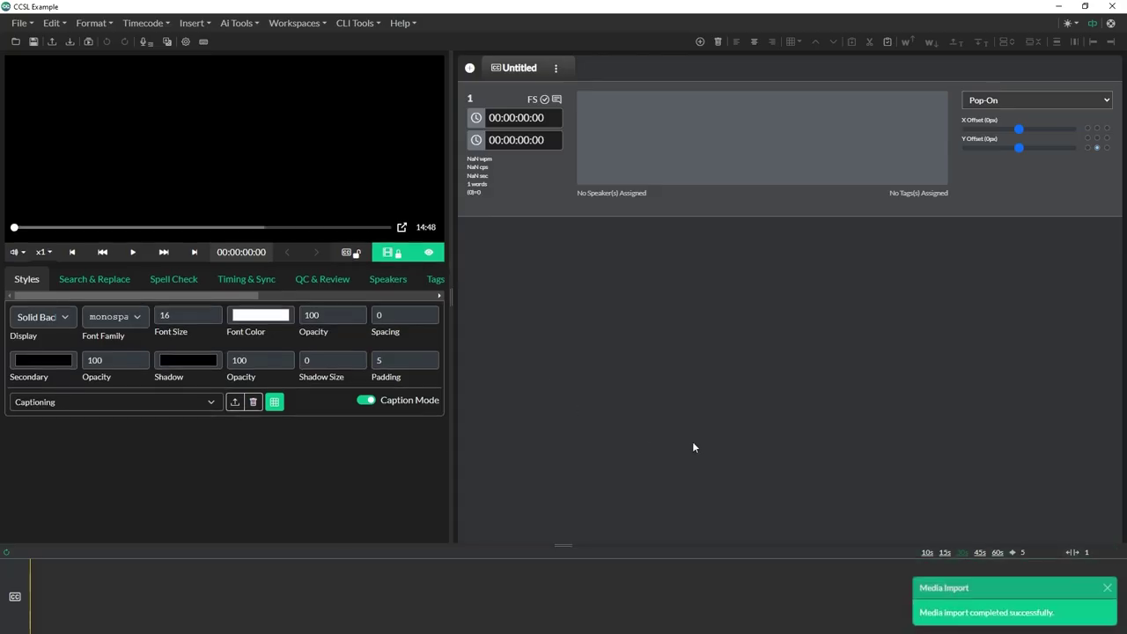
{"action": "left_click", "coordinate": [134, 252]}
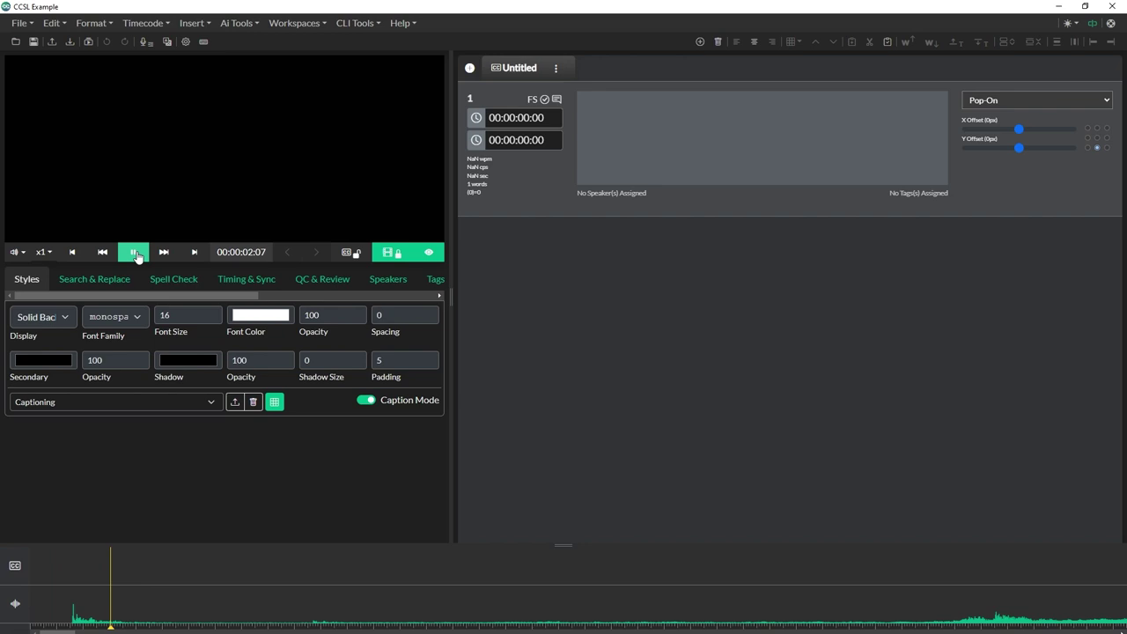
{"action": "left_click", "coordinate": [134, 253]}
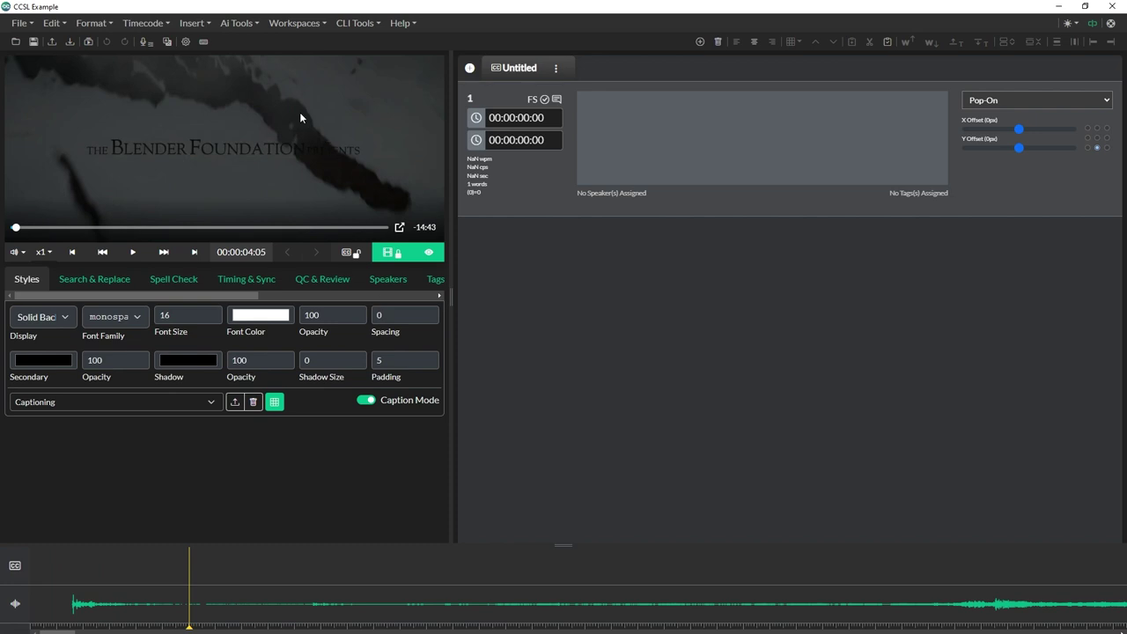
Submit a Deepgram English - Global transcription job and confirm CCSL Example is listed
{"action": "left_click", "coordinate": [236, 23]}
{"action": "left_click", "coordinate": [264, 79]}
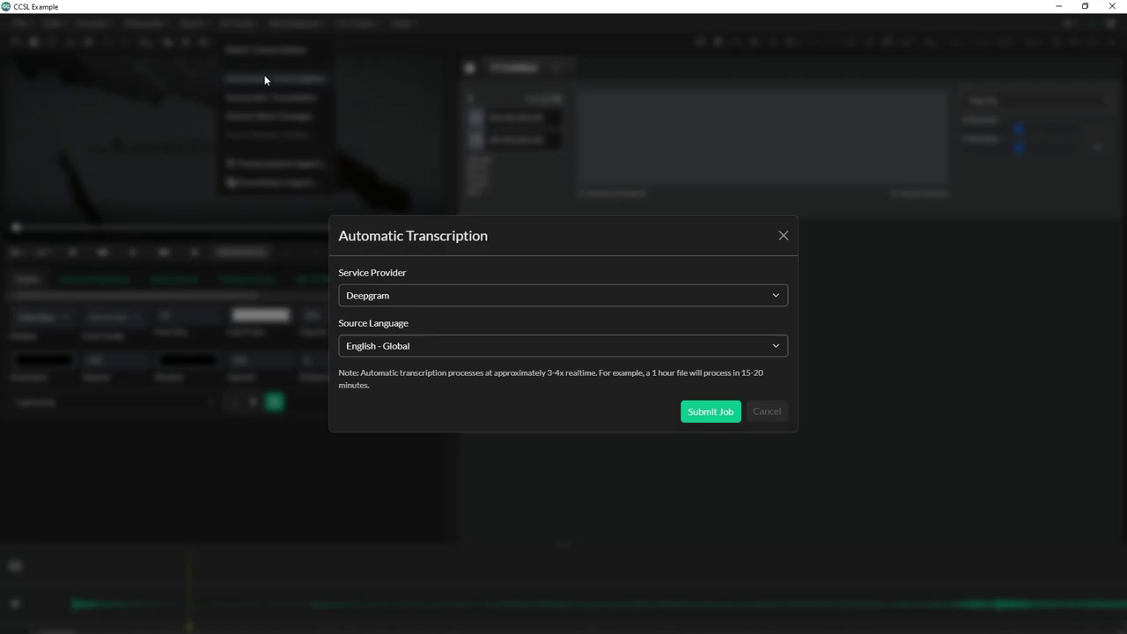
{"action": "left_click", "coordinate": [712, 413]}
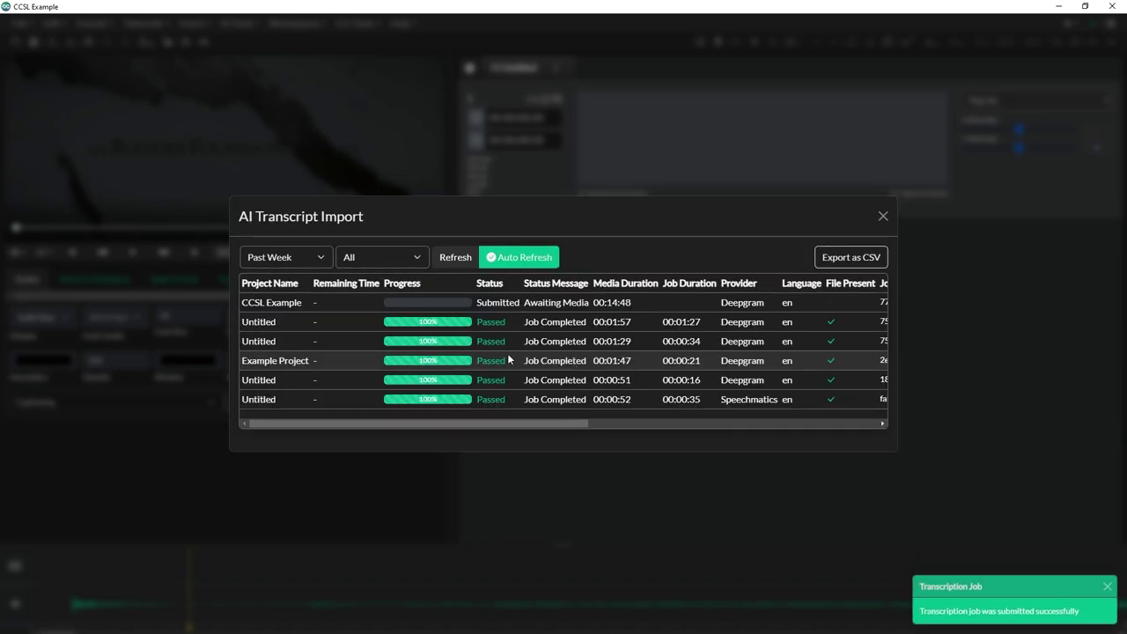
{"action": "left_click", "coordinate": [338, 302]}
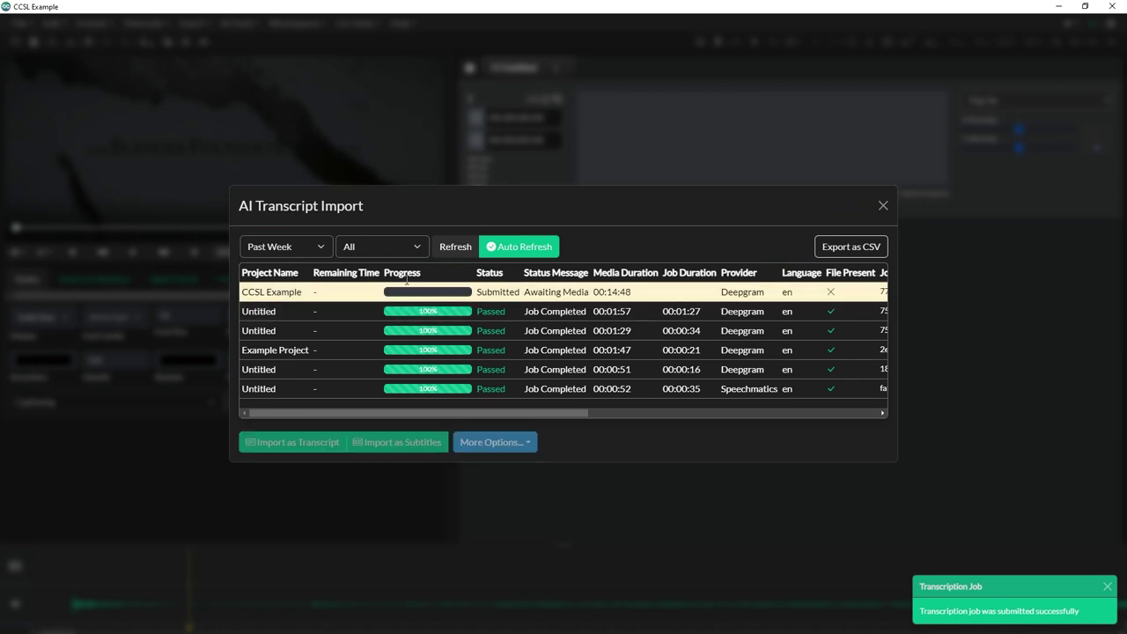
{"action": "left_click", "coordinate": [883, 206]}
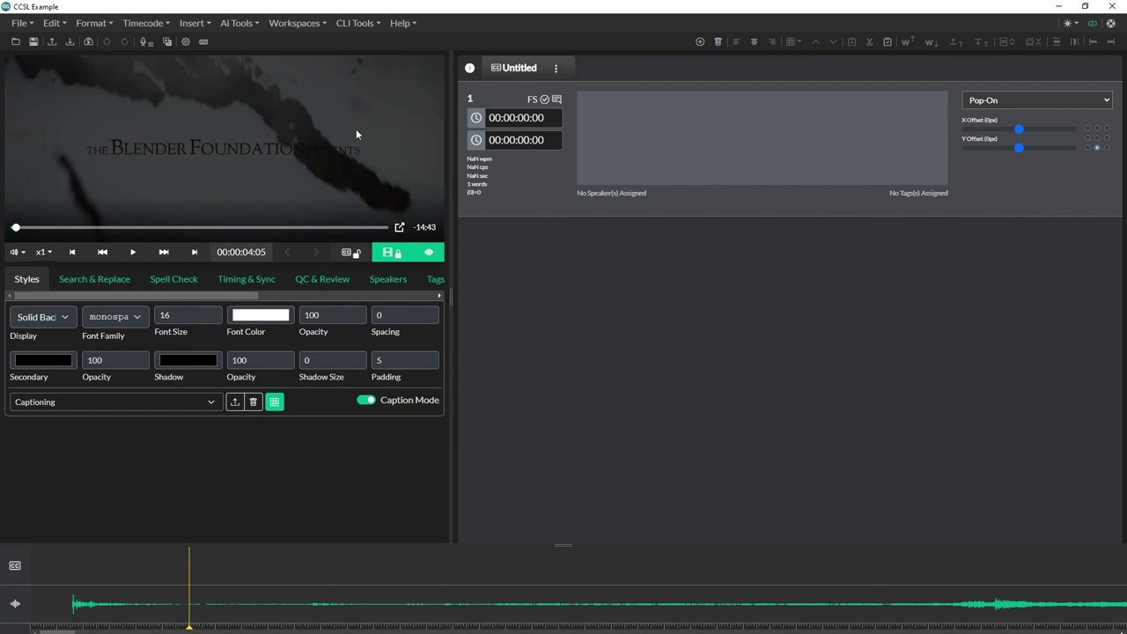
Run Detect Shot Changes on sintel.mp4 with Medium sensitivity until scene detection completes
{"action": "left_click", "coordinate": [249, 25]}
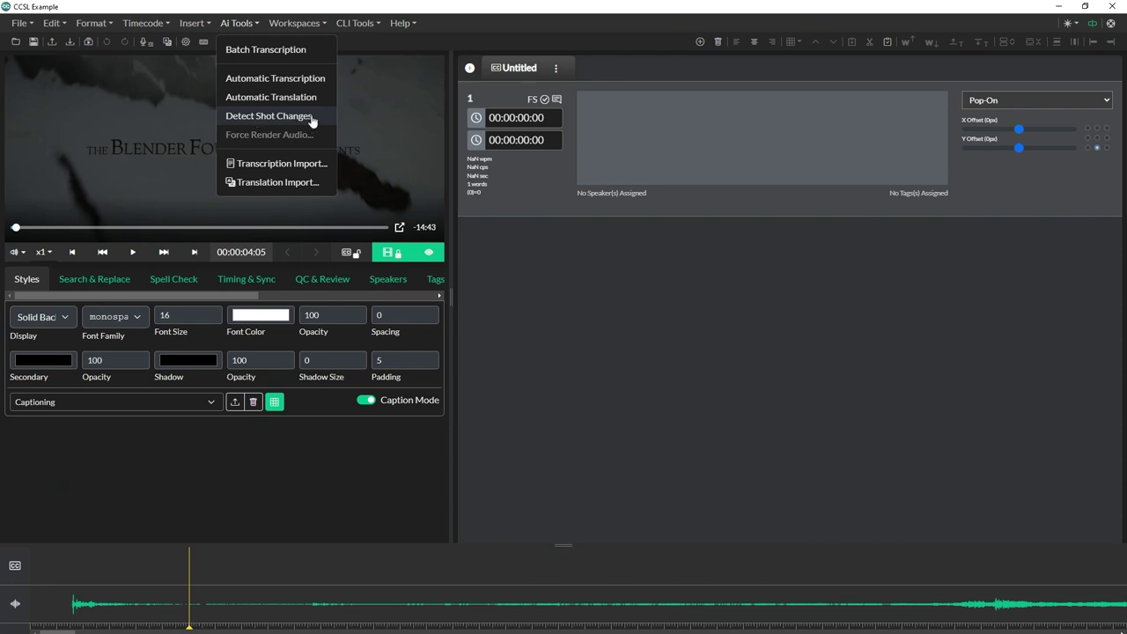
{"action": "left_click", "coordinate": [256, 116]}
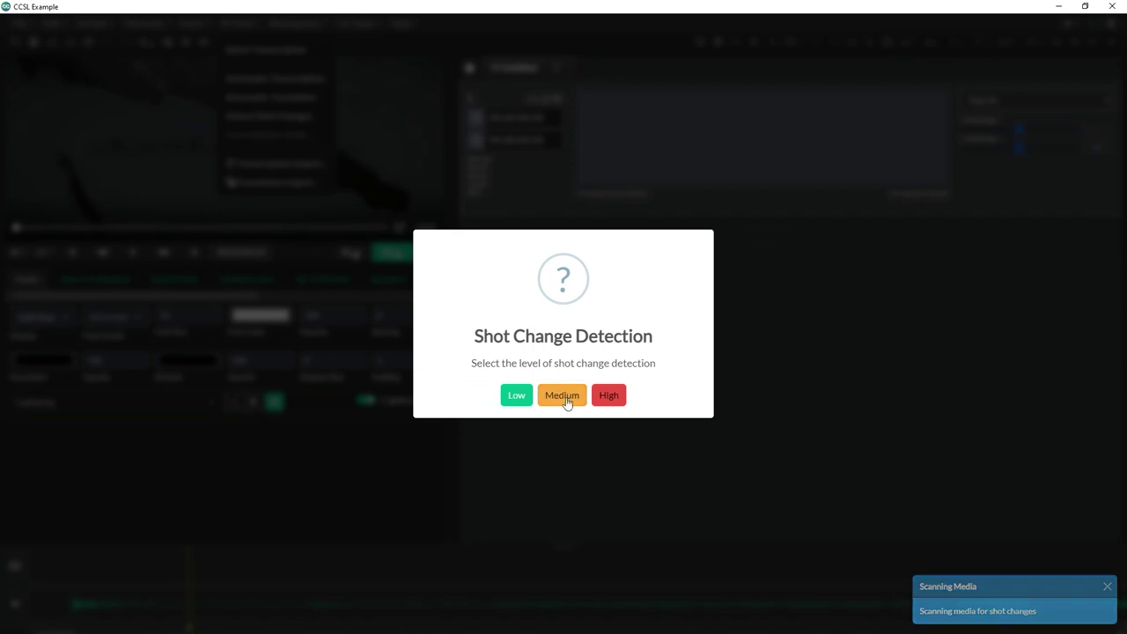
{"action": "left_click", "coordinate": [558, 396]}
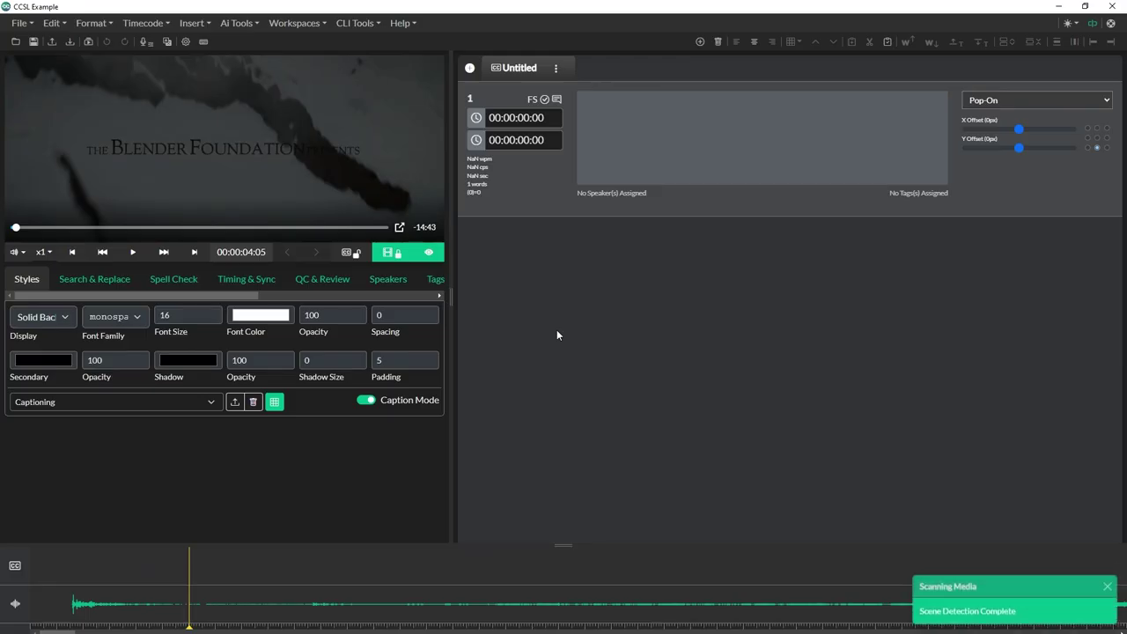
{"action": "left_click", "coordinate": [231, 22]}
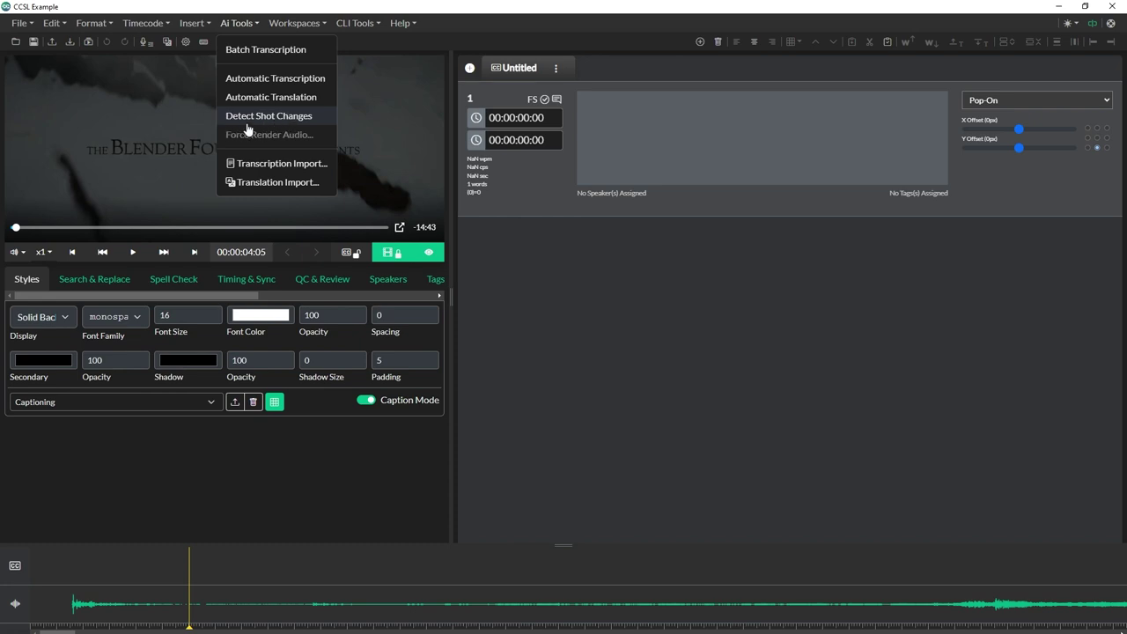
Scrub playback around the timeline, from about 9 seconds to 00:06:23:09
{"action": "left_click", "coordinate": [569, 363]}
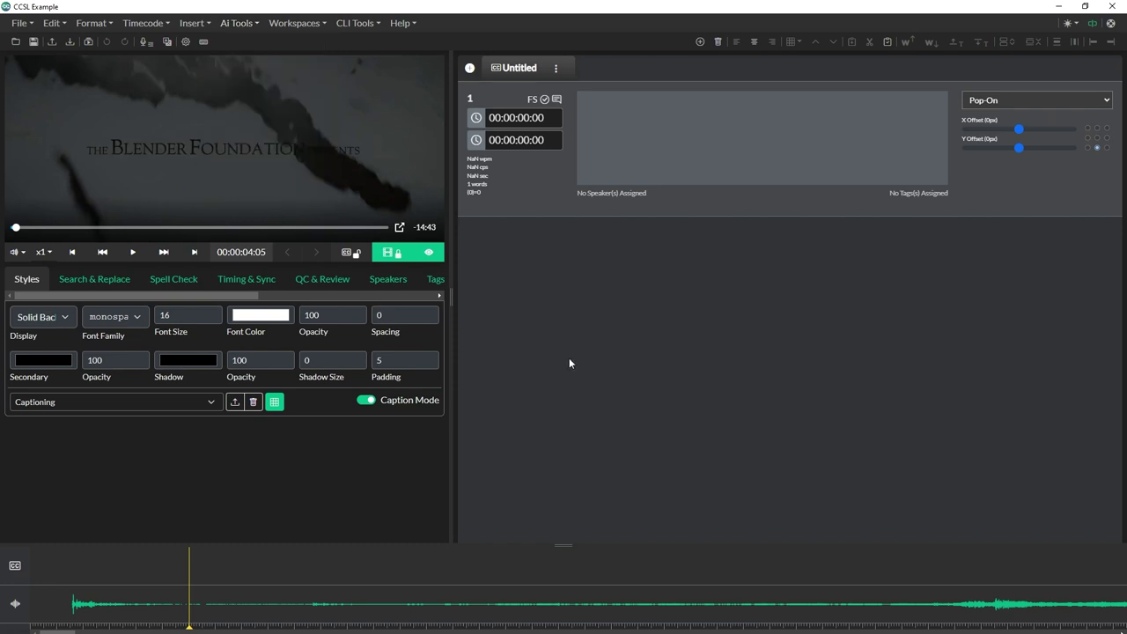
{"action": "left_click", "coordinate": [404, 613]}
{"action": "left_click", "coordinate": [132, 252]}
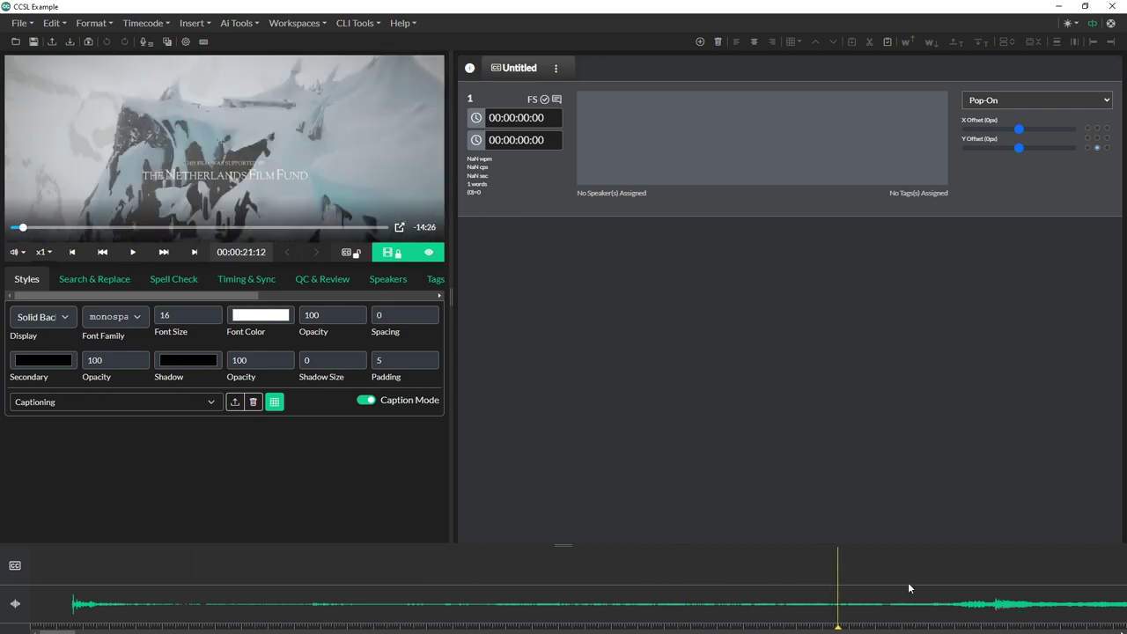
{"action": "left_click", "coordinate": [170, 227]}
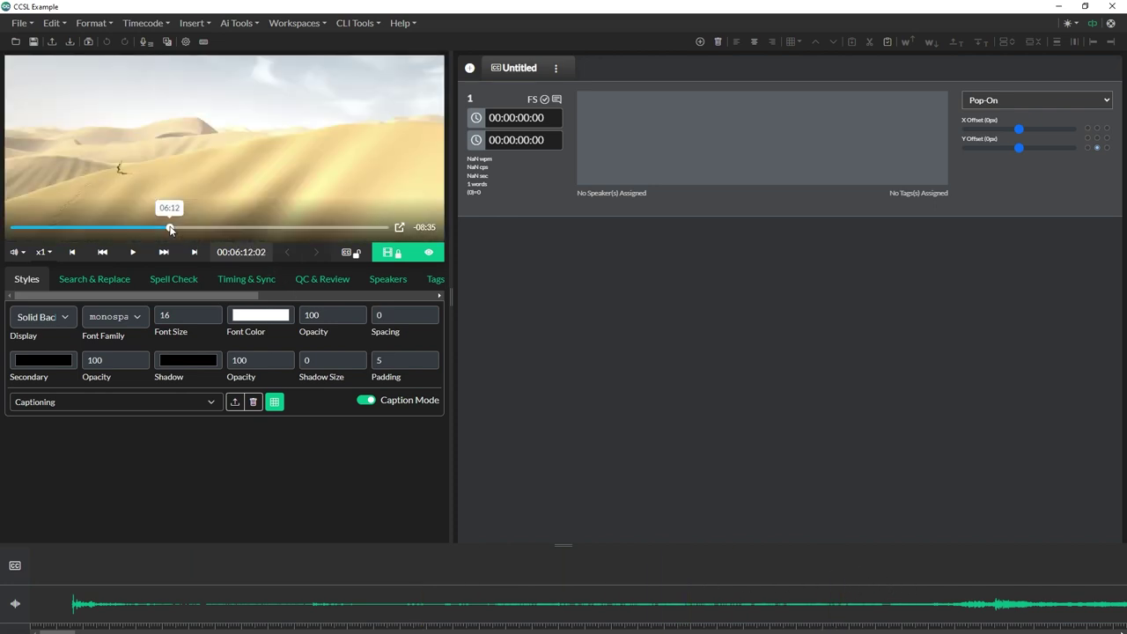
{"action": "scroll", "coordinate": [780, 596], "scroll_direction": "right", "scroll_amount": 3}
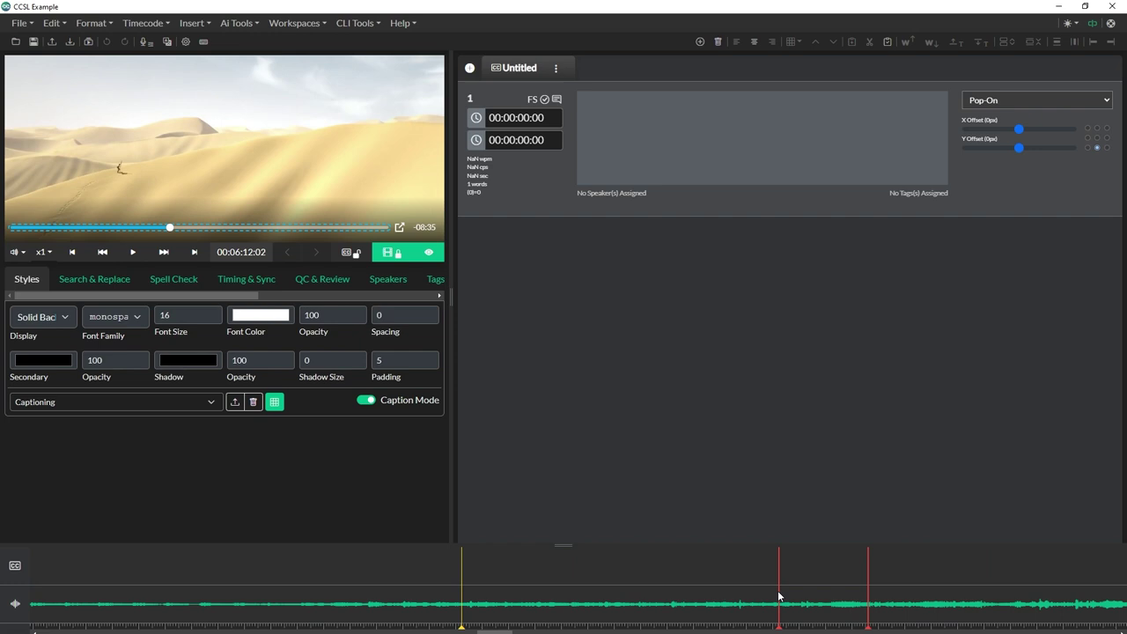
{"action": "left_click", "coordinate": [759, 590]}
{"action": "left_click", "coordinate": [886, 590]}
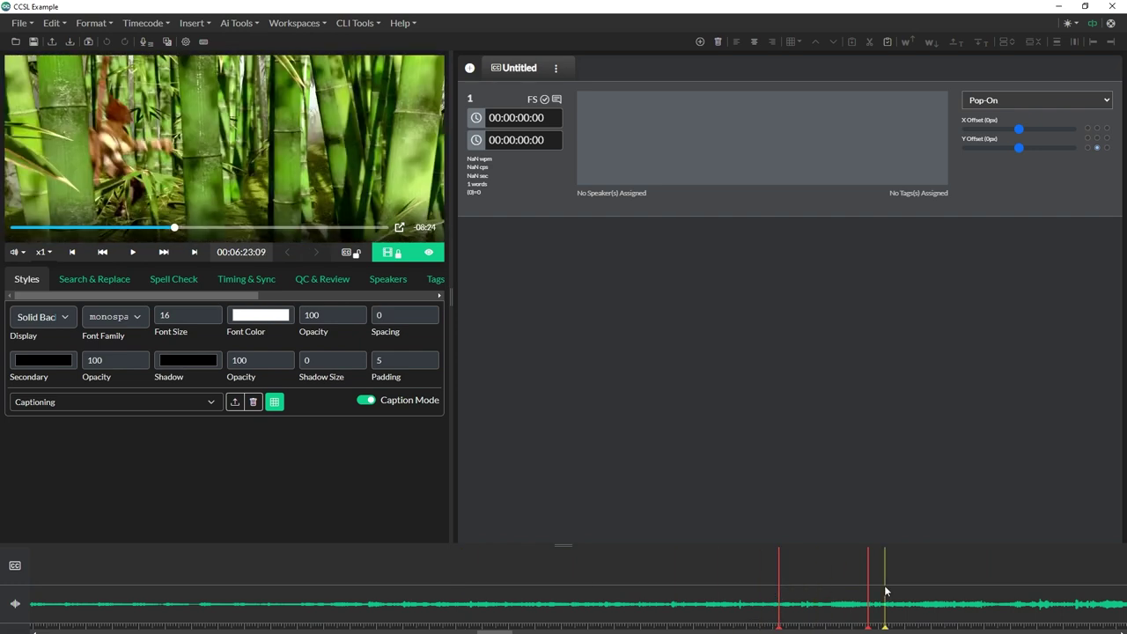
{"action": "left_click_drag", "start_coordinate": [140, 295], "coordinate": [261, 304]}
Step through Shot Change markers 1–8 (00:00:42:10 to 00:00:47:11) in the Markers list
{"action": "left_click", "coordinate": [267, 281]}
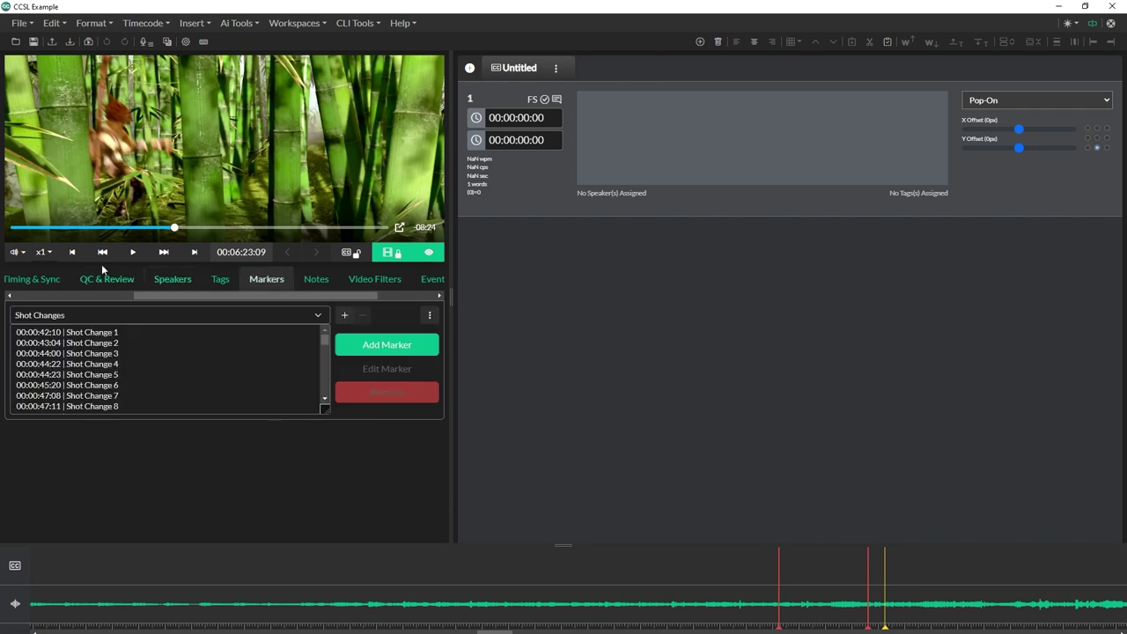
{"action": "left_click", "coordinate": [84, 333]}
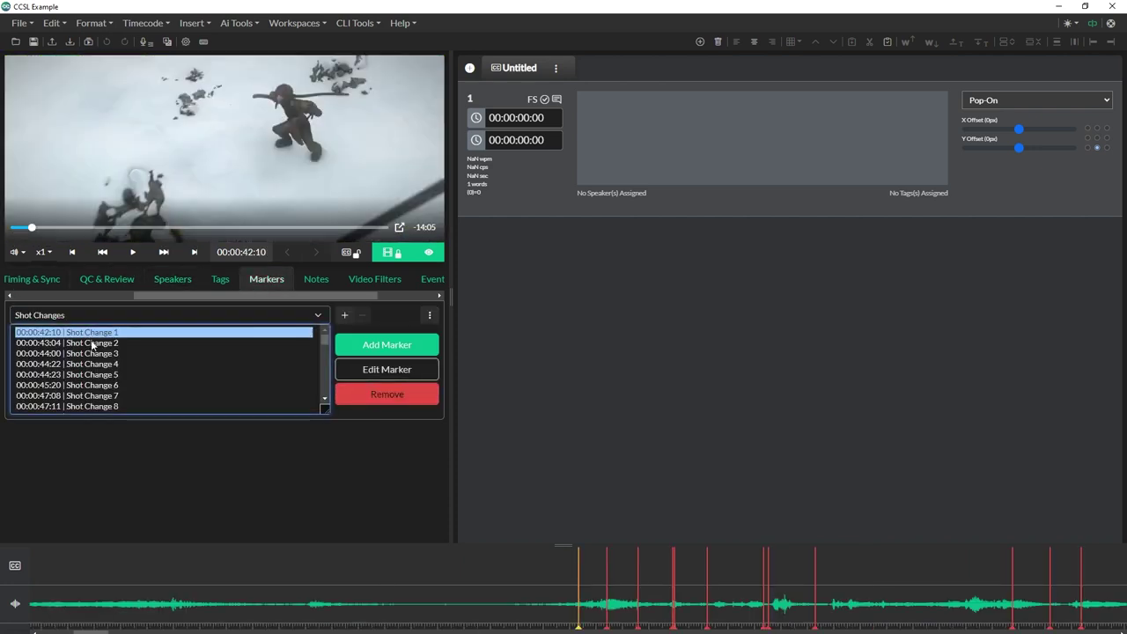
{"action": "left_click", "coordinate": [91, 344]}
{"action": "left_click", "coordinate": [92, 355]}
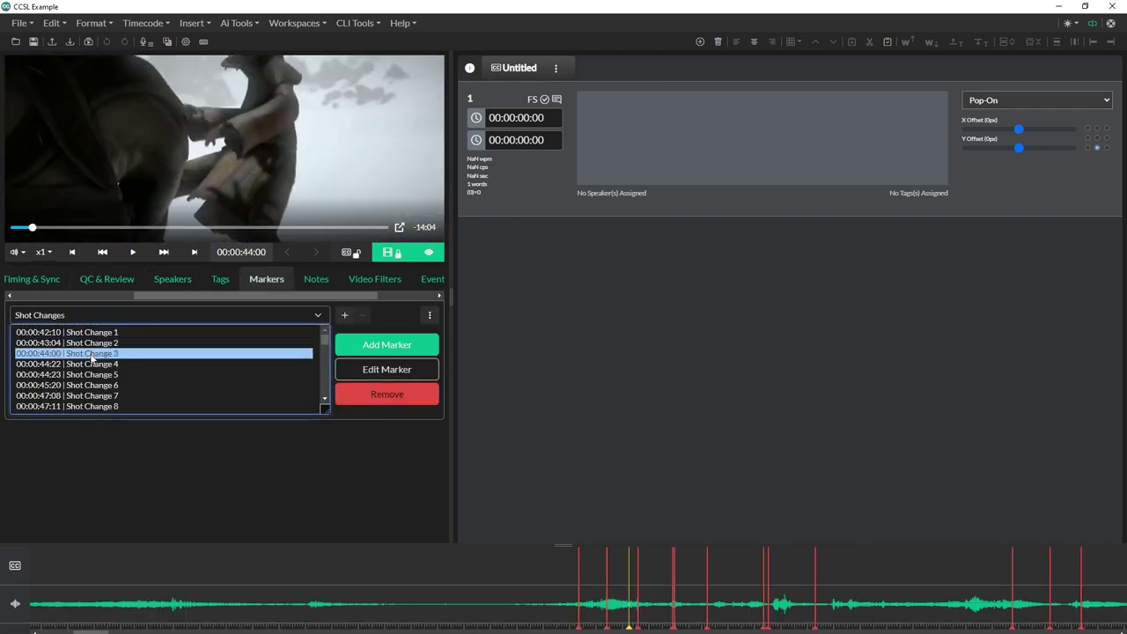
{"action": "left_click", "coordinate": [93, 365]}
{"action": "left_click", "coordinate": [94, 374]}
{"action": "left_click", "coordinate": [94, 386]}
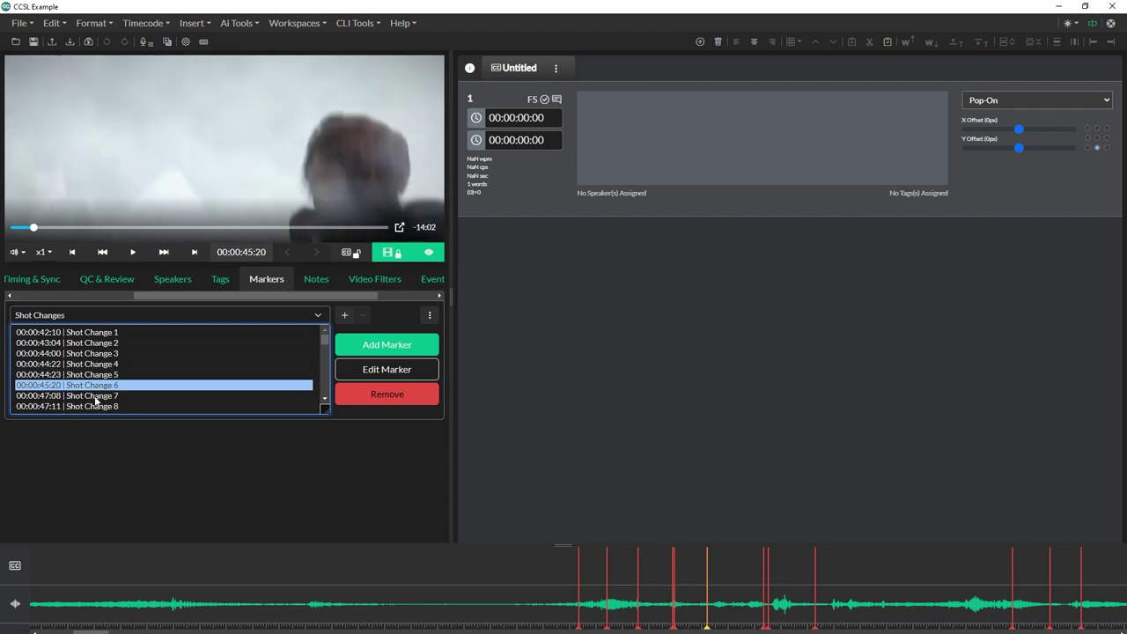
{"action": "left_click", "coordinate": [94, 396]}
{"action": "left_click", "coordinate": [95, 407]}
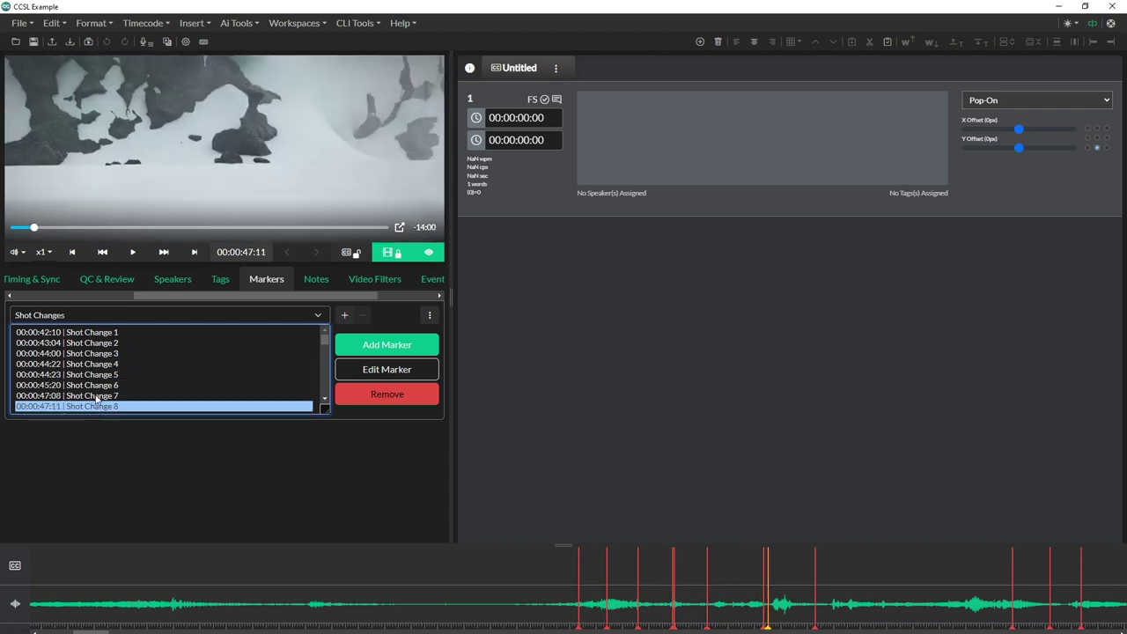
{"action": "left_click", "coordinate": [94, 344]}
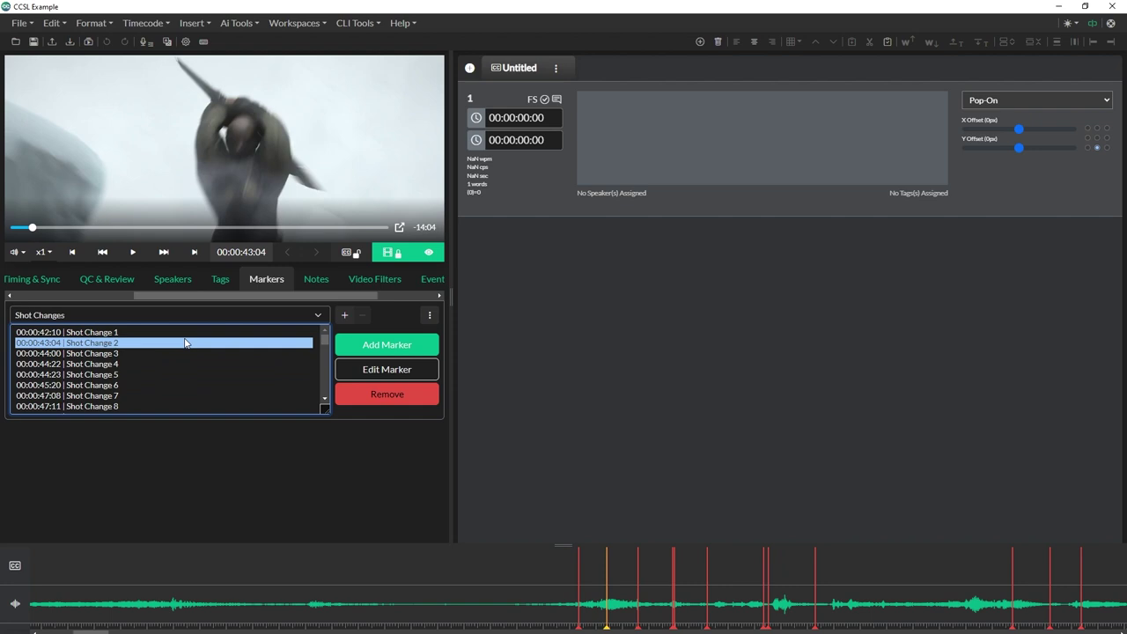
{"action": "left_click", "coordinate": [430, 315]}
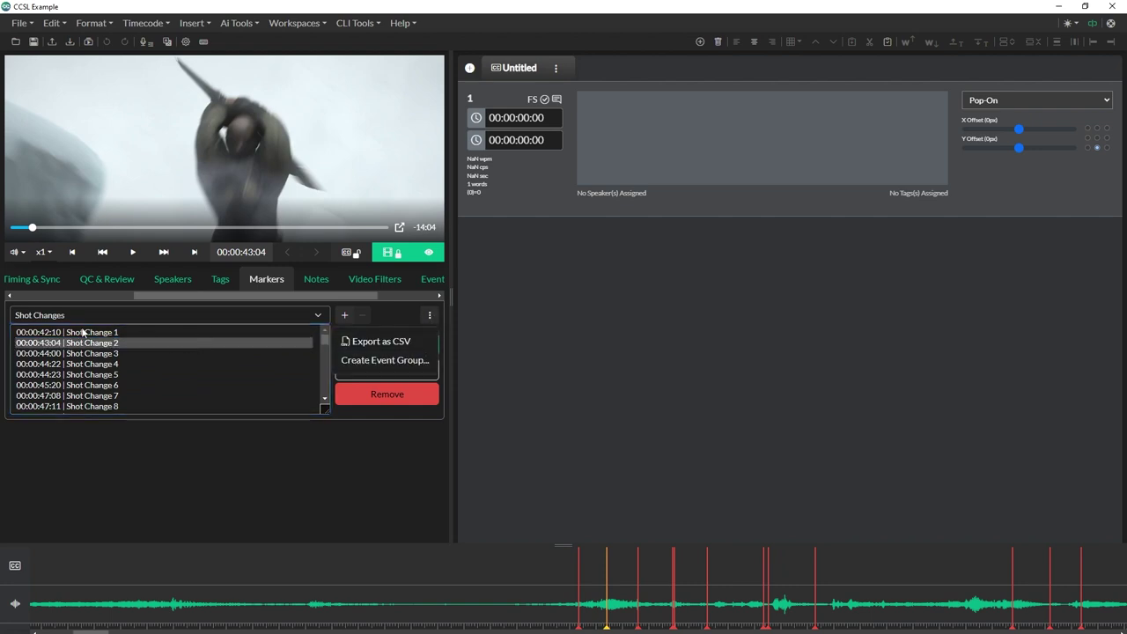
Convert the shot change markers into an event group and delete the empty Untitled group
{"action": "left_click", "coordinate": [365, 361]}
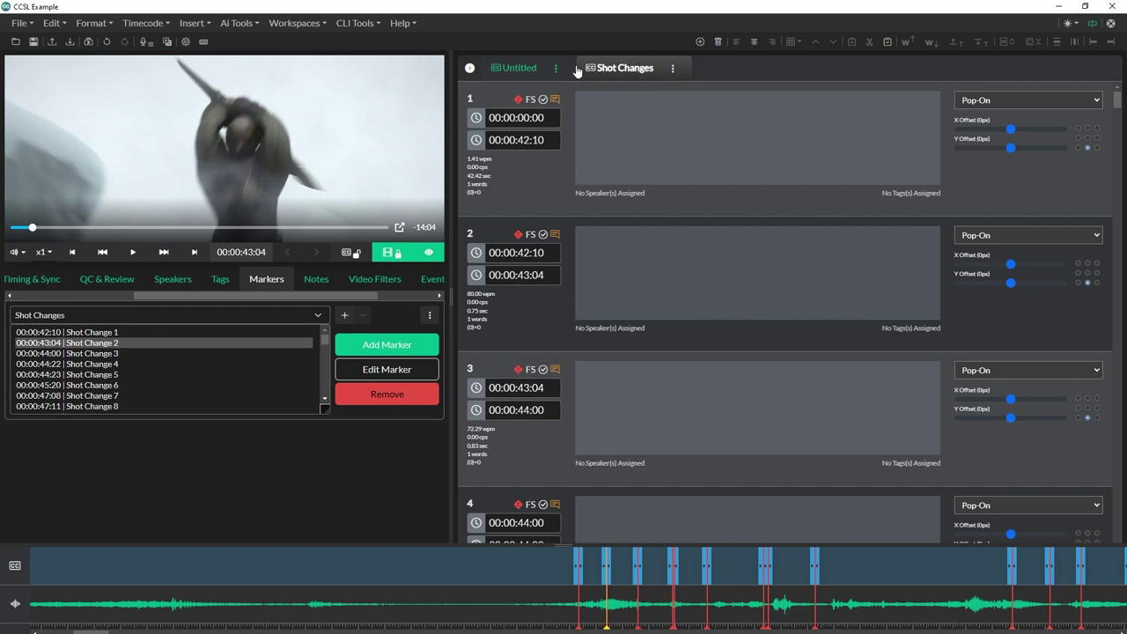
{"action": "left_click", "coordinate": [526, 74]}
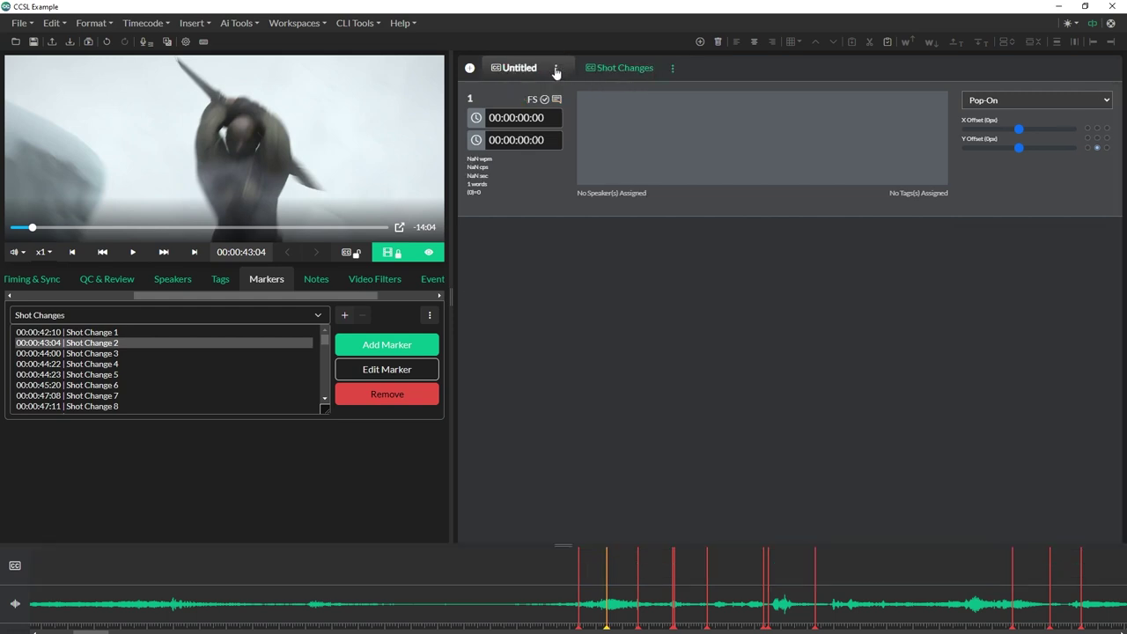
{"action": "left_click", "coordinate": [557, 69]}
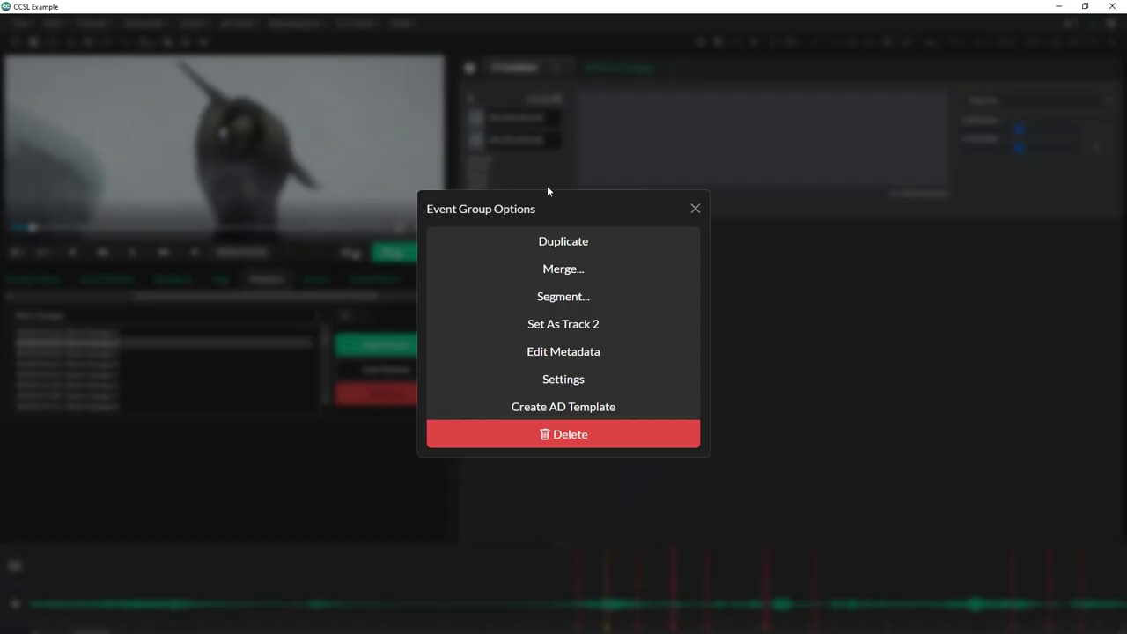
{"action": "left_click", "coordinate": [571, 441]}
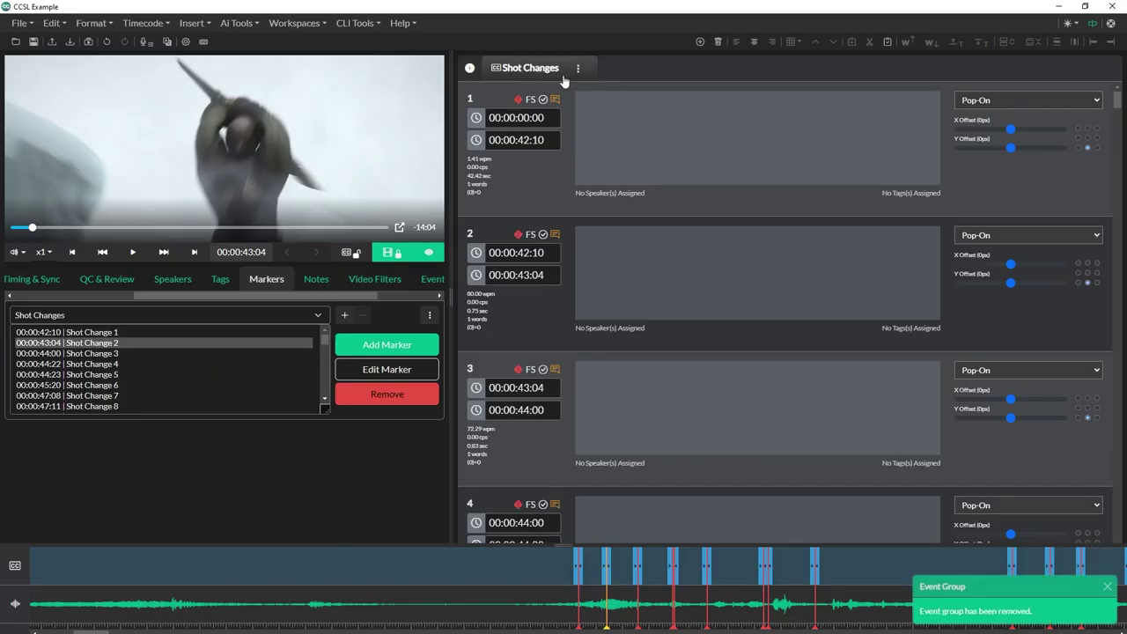
Step through shot-change events 1–6 in the Shot Changes group
{"action": "left_click", "coordinate": [623, 143]}
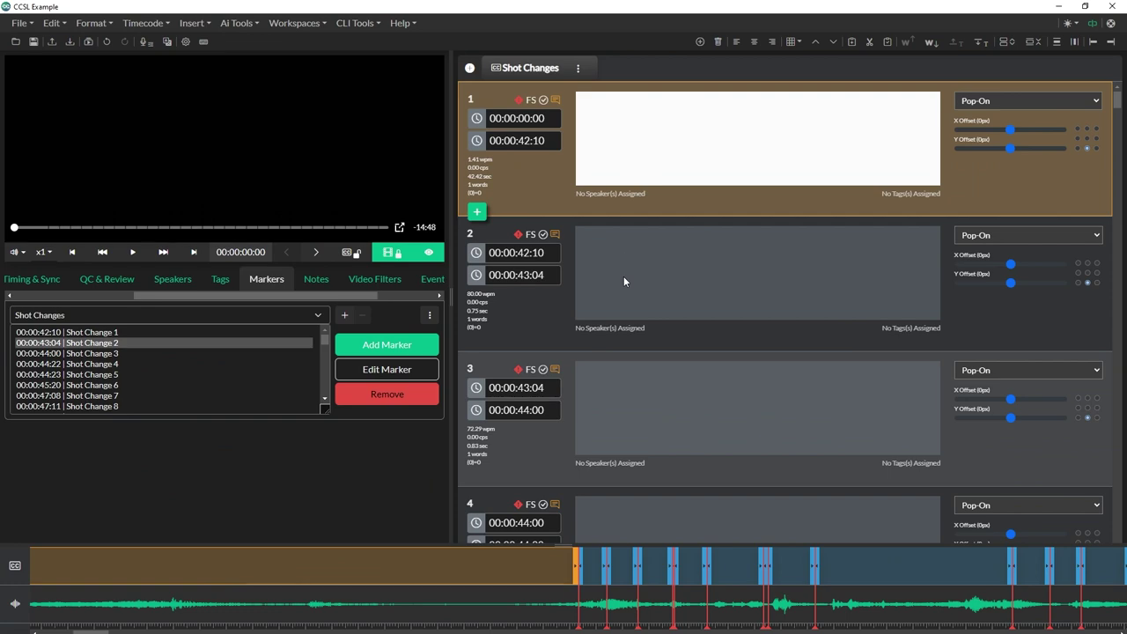
{"action": "left_click", "coordinate": [624, 275]}
{"action": "left_click", "coordinate": [642, 375]}
{"action": "left_click", "coordinate": [657, 423]}
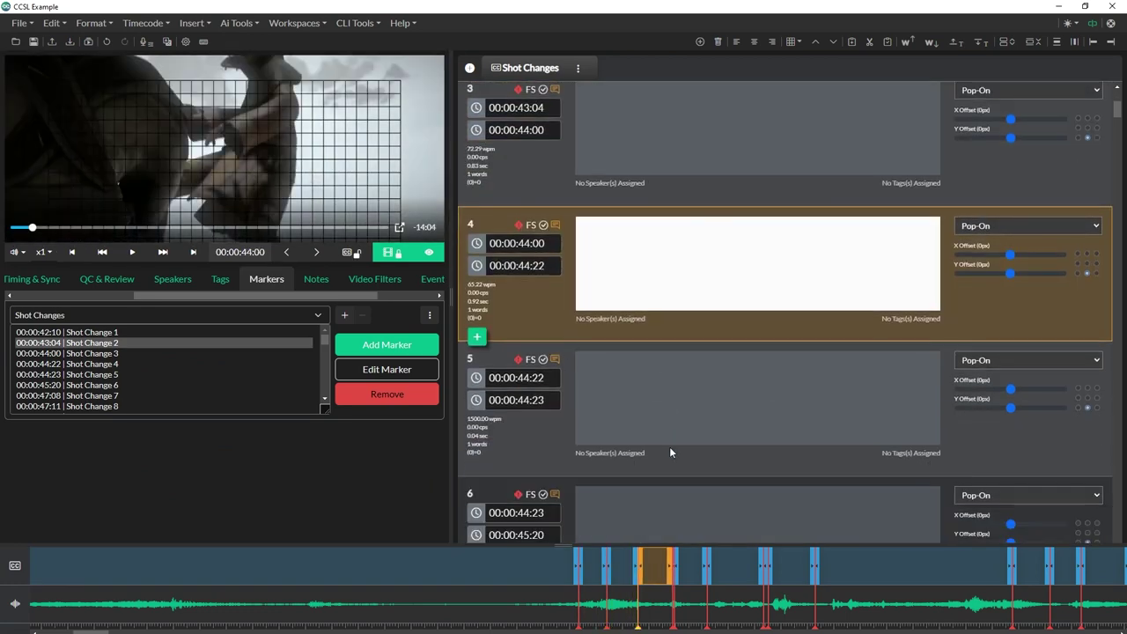
{"action": "left_click", "coordinate": [669, 447]}
{"action": "left_click", "coordinate": [674, 345]}
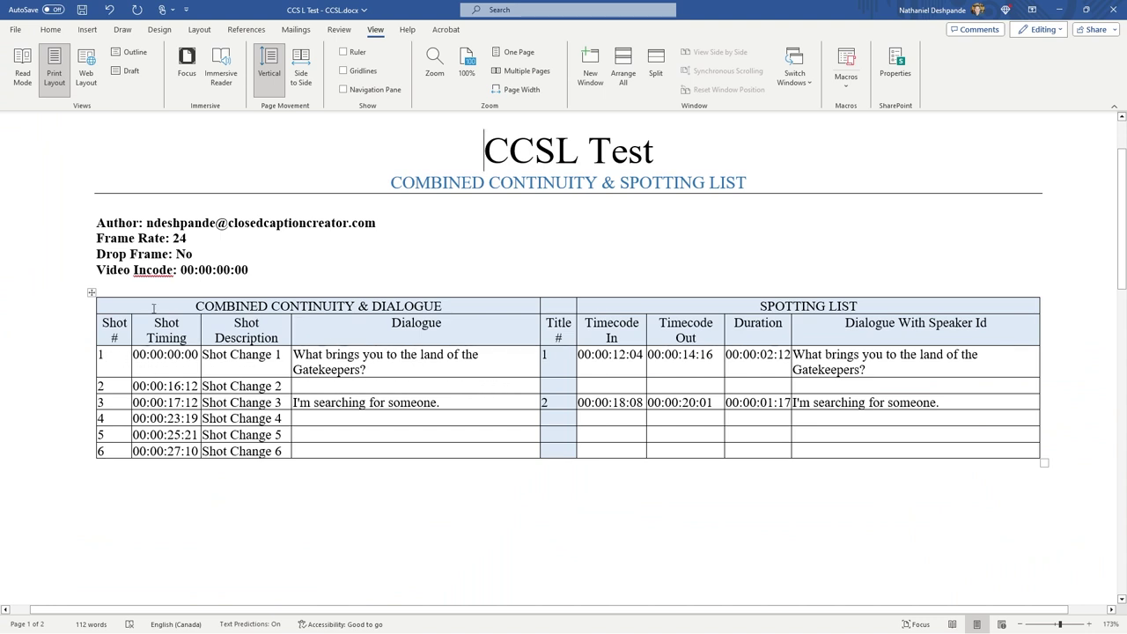
Place the caret in row 1's Dialogue cell of the CCSL Test table
{"action": "left_click", "coordinate": [449, 306]}
{"action": "left_click", "coordinate": [293, 356]}
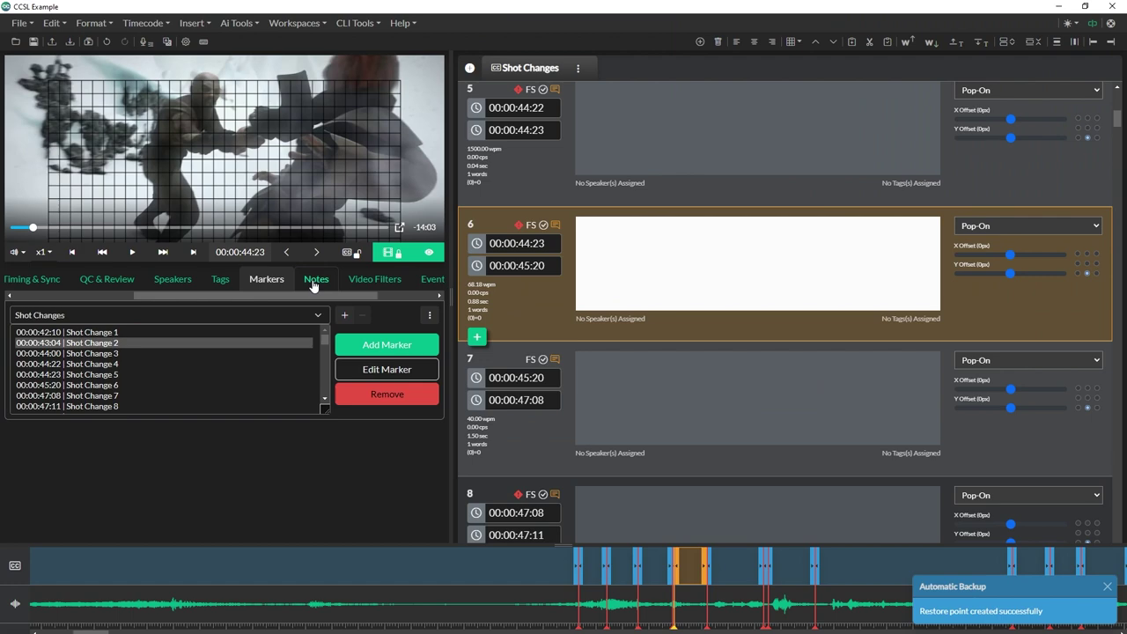
After previewing the opening, change event 1's note from 'Shot Change 1' to 'Fade Up - Opening title screen'
{"action": "left_click", "coordinate": [316, 279]}
{"action": "left_click", "coordinate": [695, 111]}
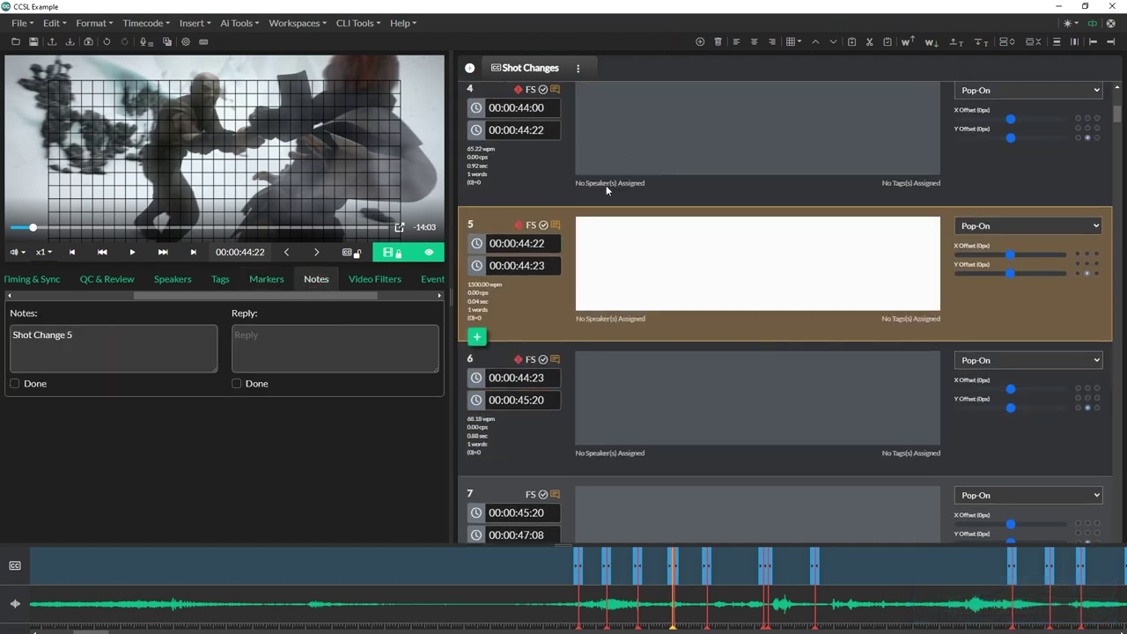
{"action": "scroll", "coordinate": [1117, 112], "scroll_direction": "up", "scroll_amount": 5}
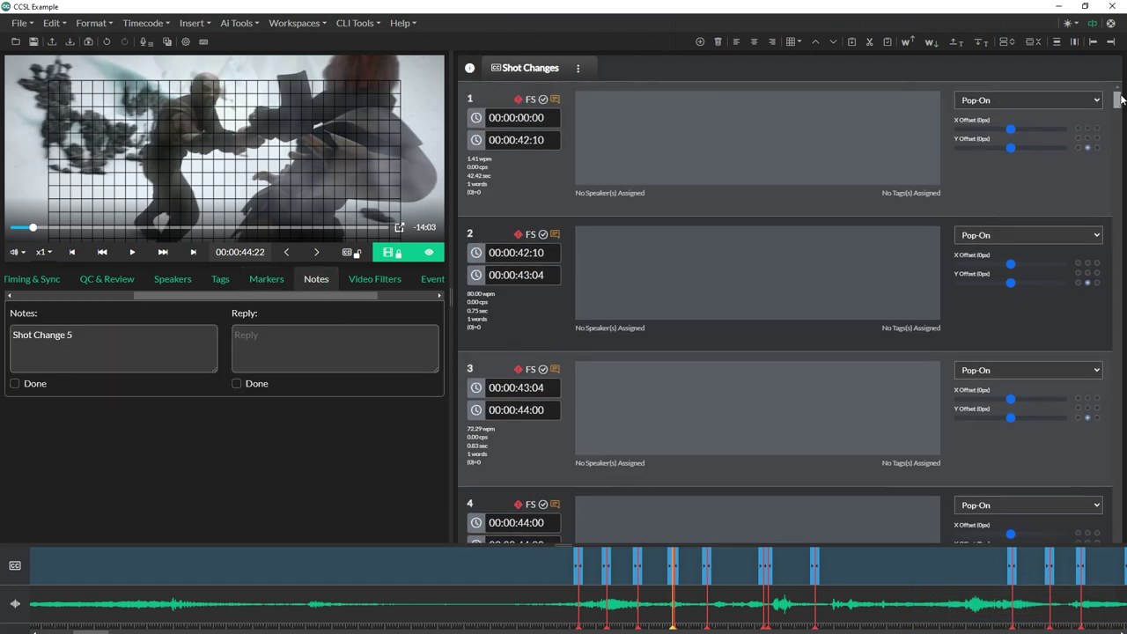
{"action": "left_click", "coordinate": [634, 149]}
{"action": "left_click", "coordinate": [132, 335]}
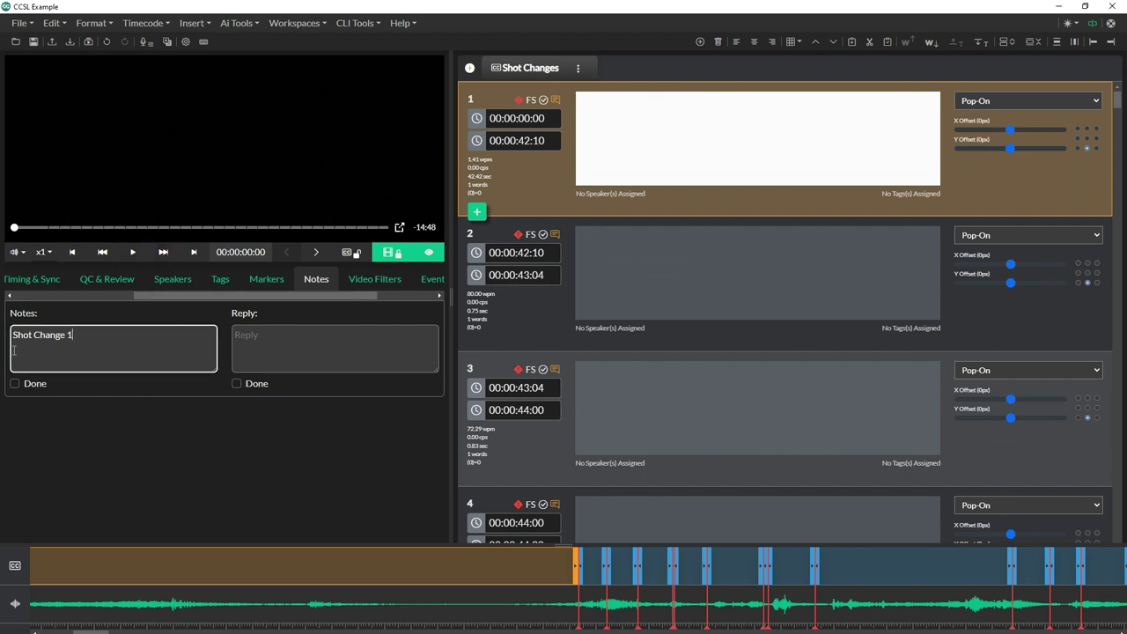
{"action": "left_click", "coordinate": [135, 253]}
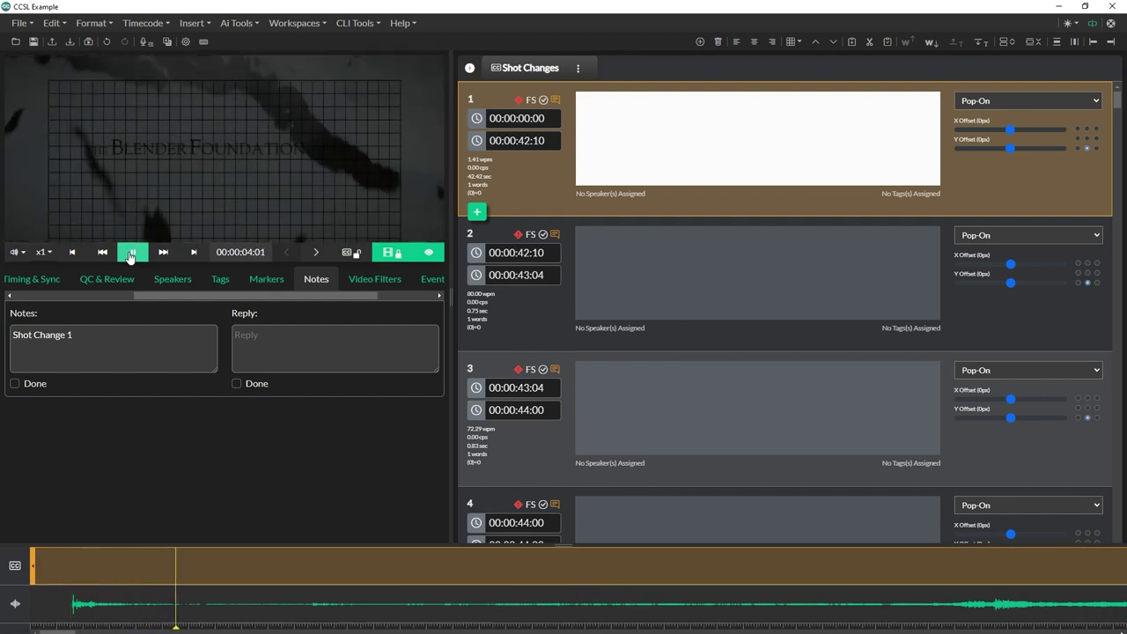
{"action": "left_click", "coordinate": [132, 252]}
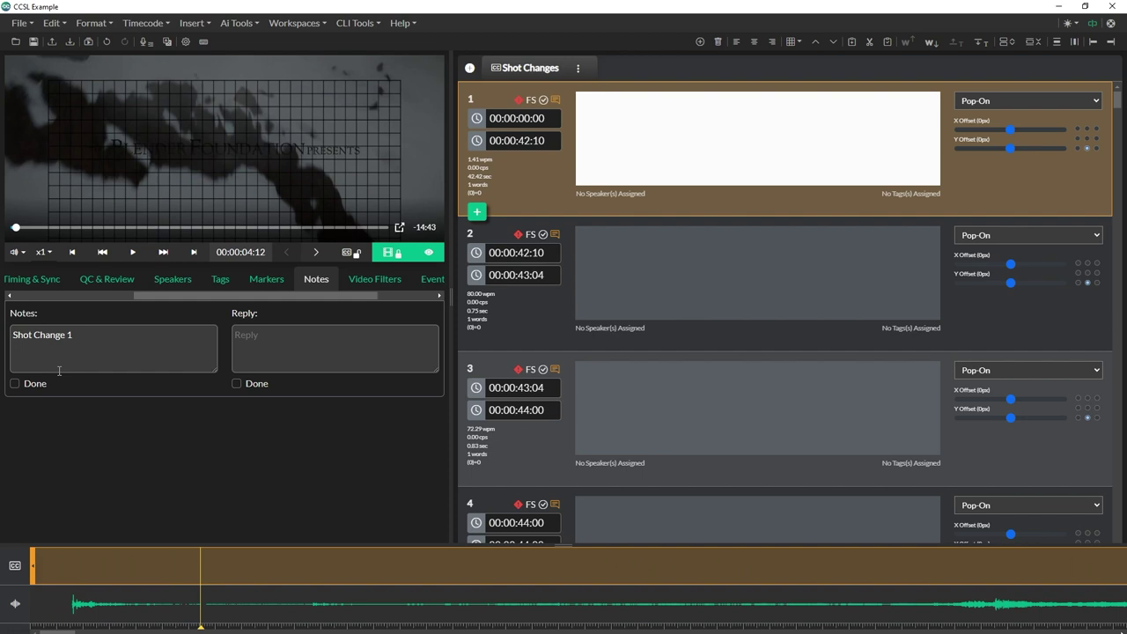
{"action": "triple_click", "coordinate": [90, 337]}
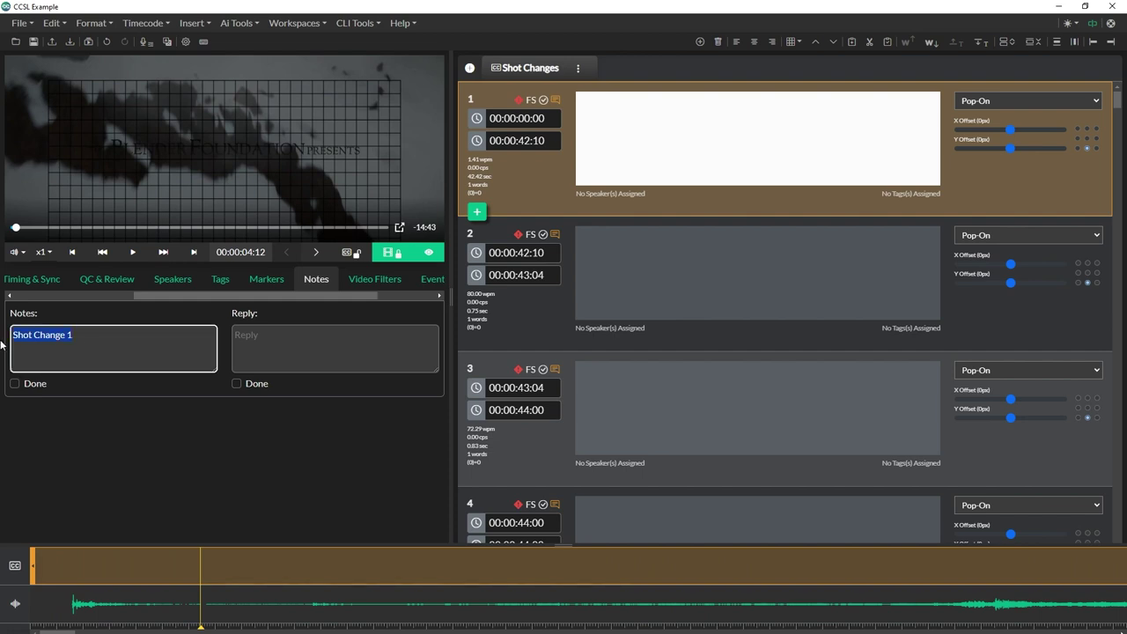
{"action": "type", "text": "Fade Up - Opening title screen"}
{"action": "left_click", "coordinate": [649, 126]}
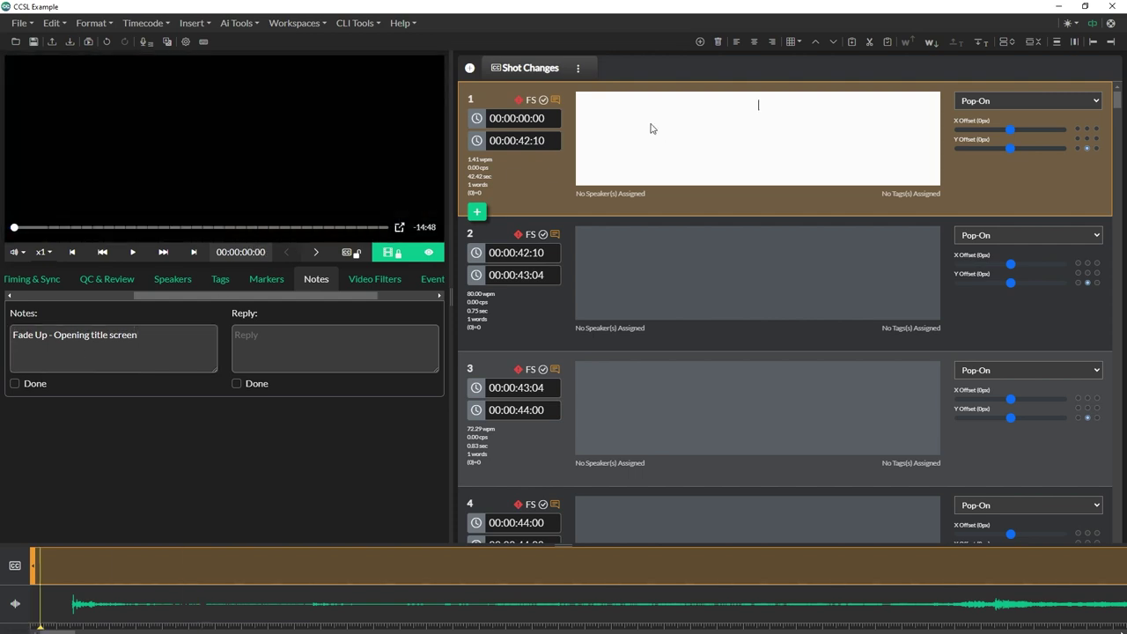
{"action": "left_click", "coordinate": [556, 102]}
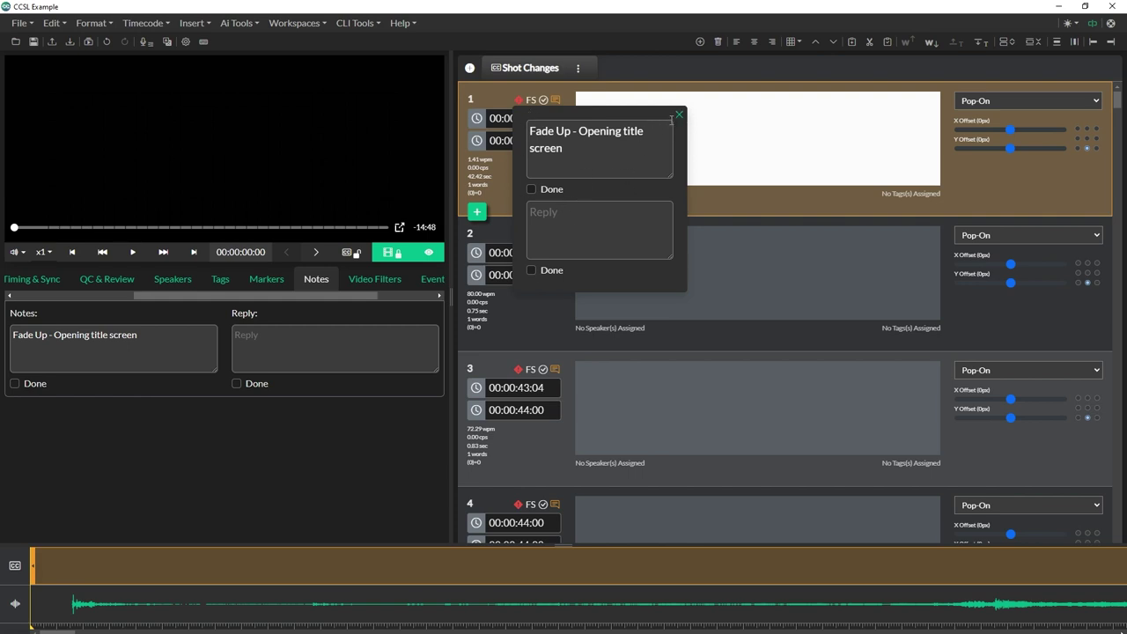
{"action": "triple_click", "coordinate": [579, 147]}
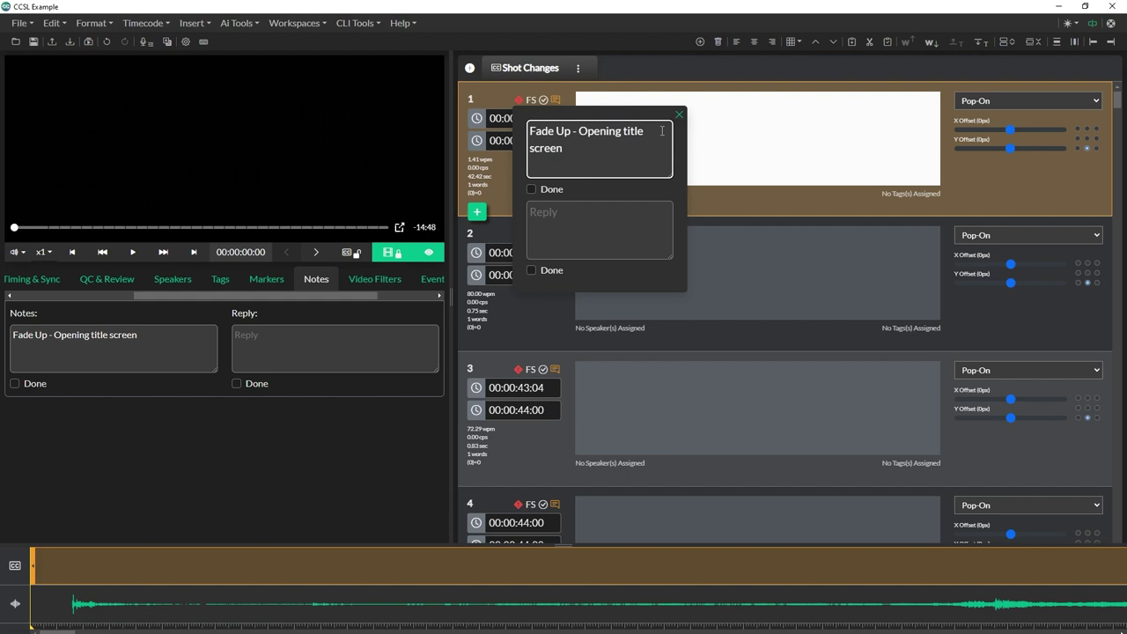
{"action": "left_click_drag", "start_coordinate": [670, 174], "coordinate": [754, 252]}
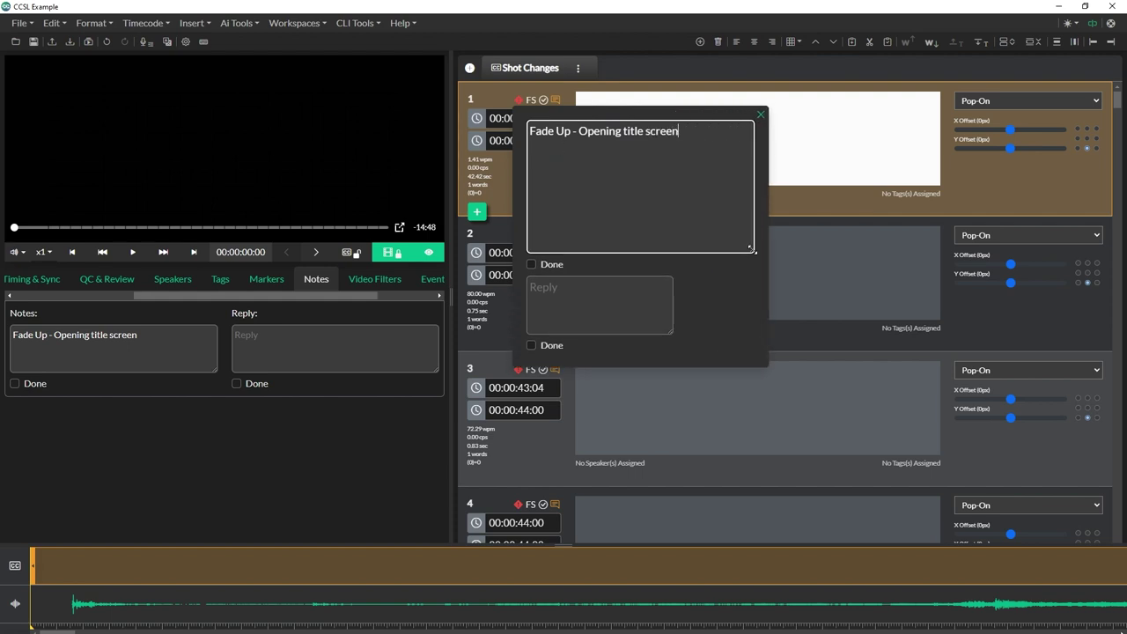
{"action": "left_click", "coordinate": [761, 116]}
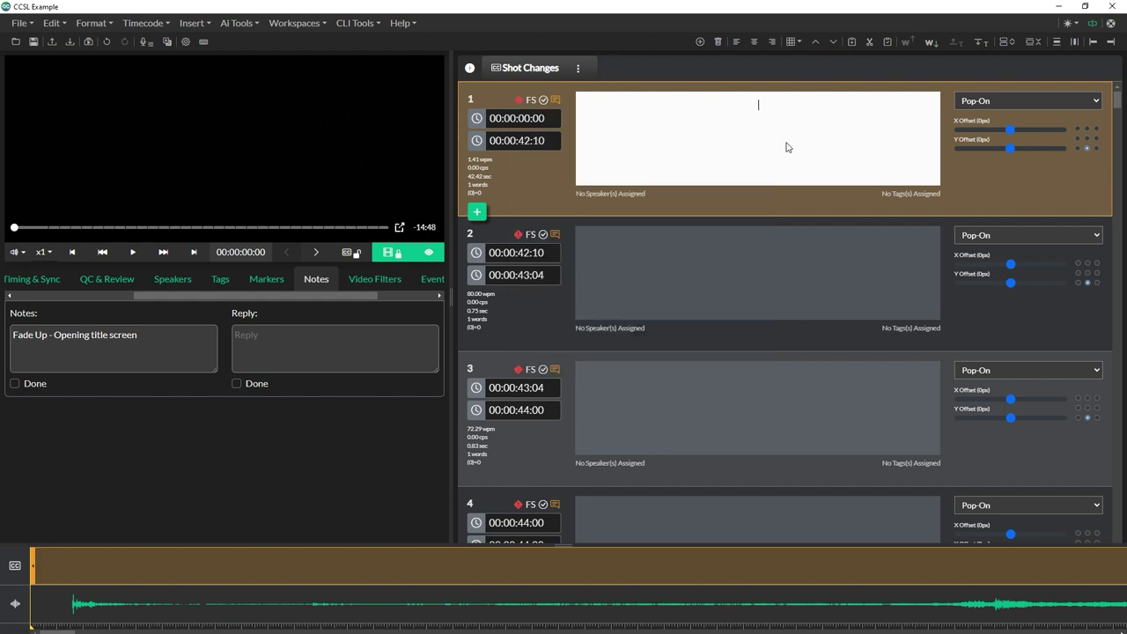
{"action": "left_click", "coordinate": [726, 242]}
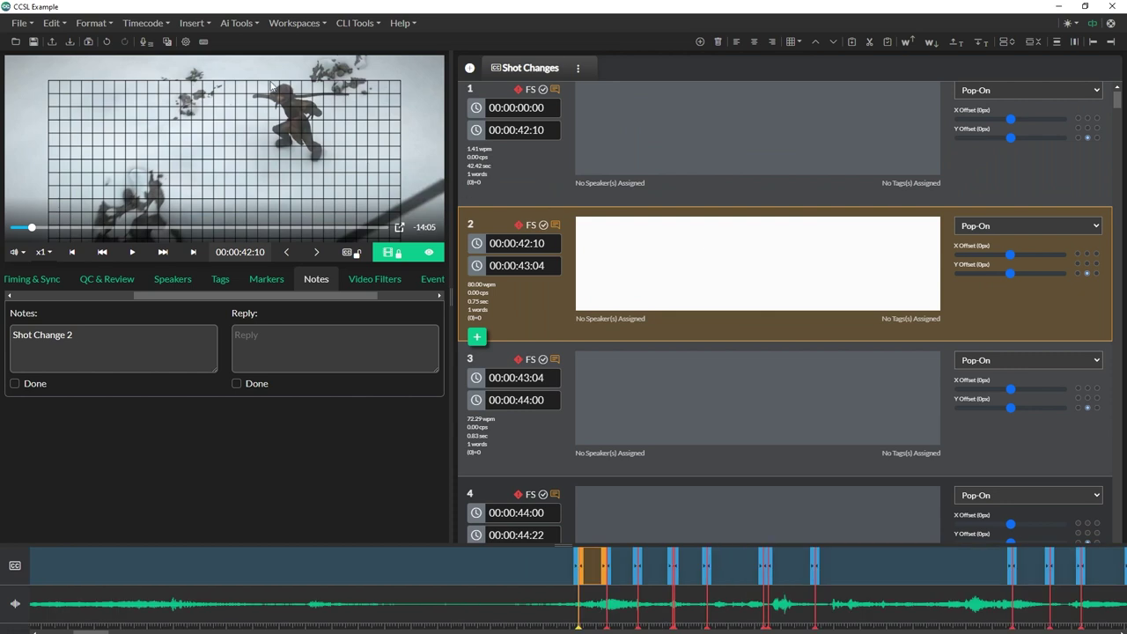
Import the CCSL Example transcription job as subtitles via Transcription Import
{"action": "left_click", "coordinate": [232, 23]}
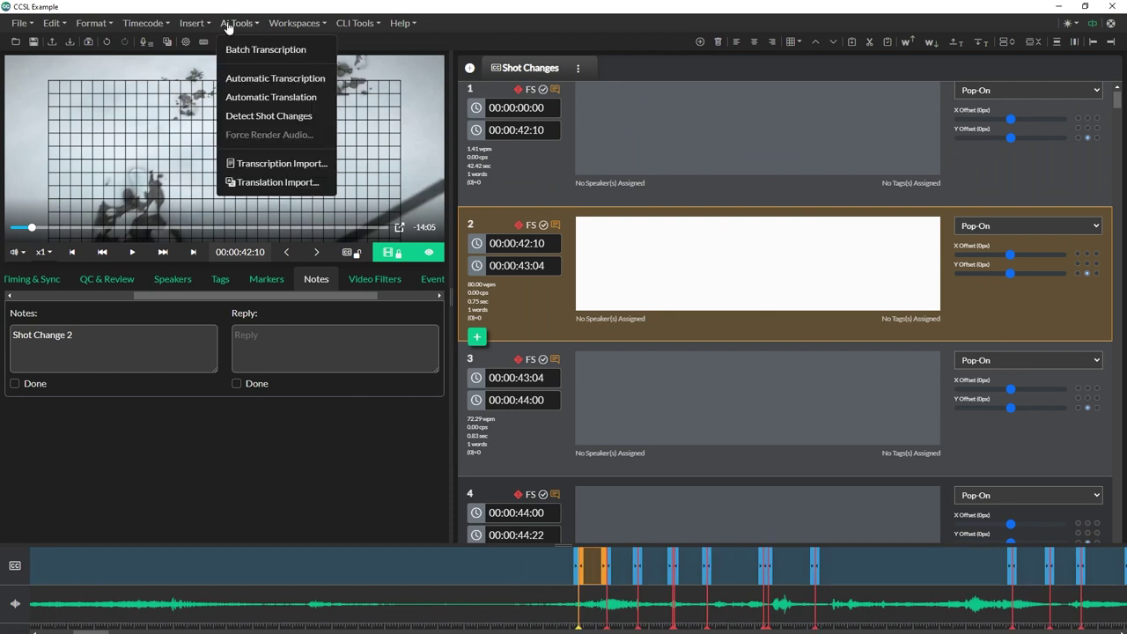
{"action": "left_click", "coordinate": [260, 164]}
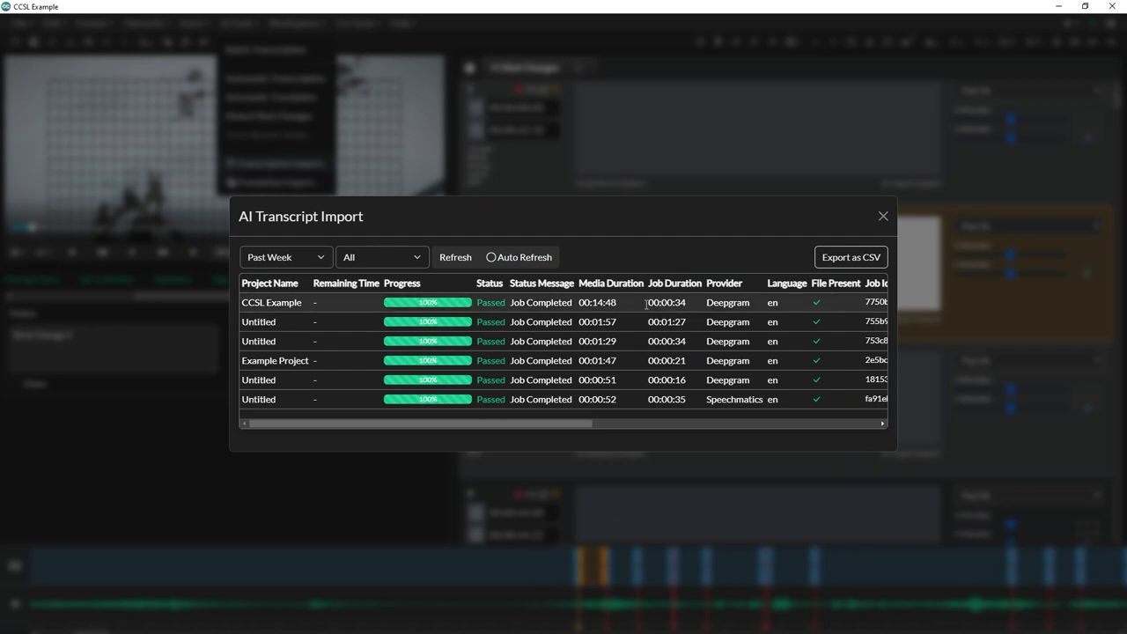
{"action": "left_click", "coordinate": [346, 301]}
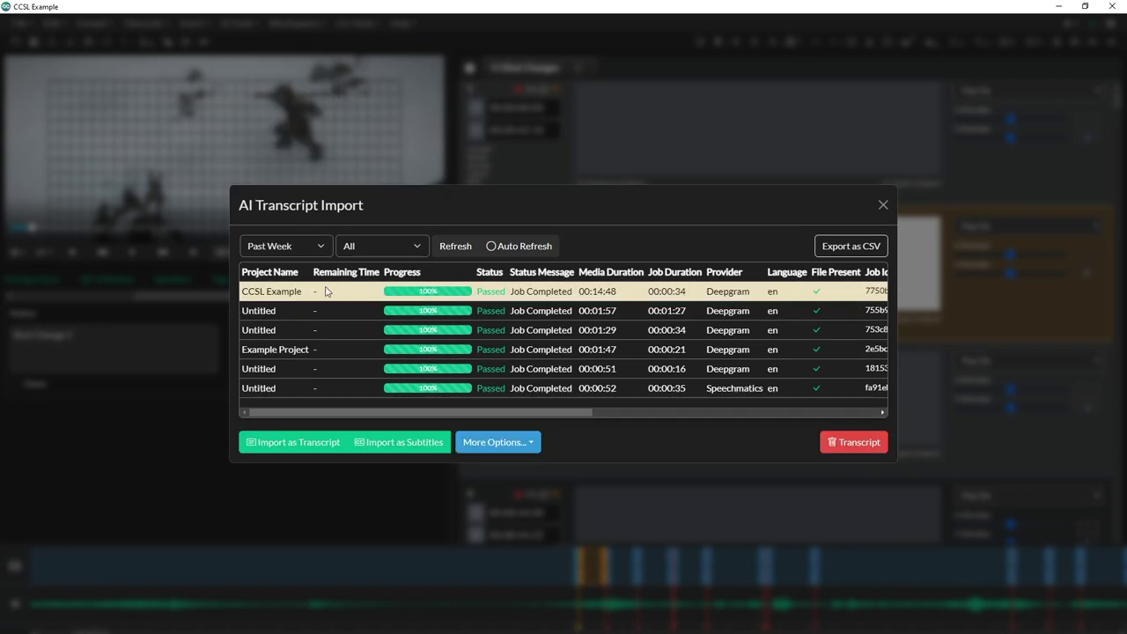
{"action": "left_click", "coordinate": [423, 442]}
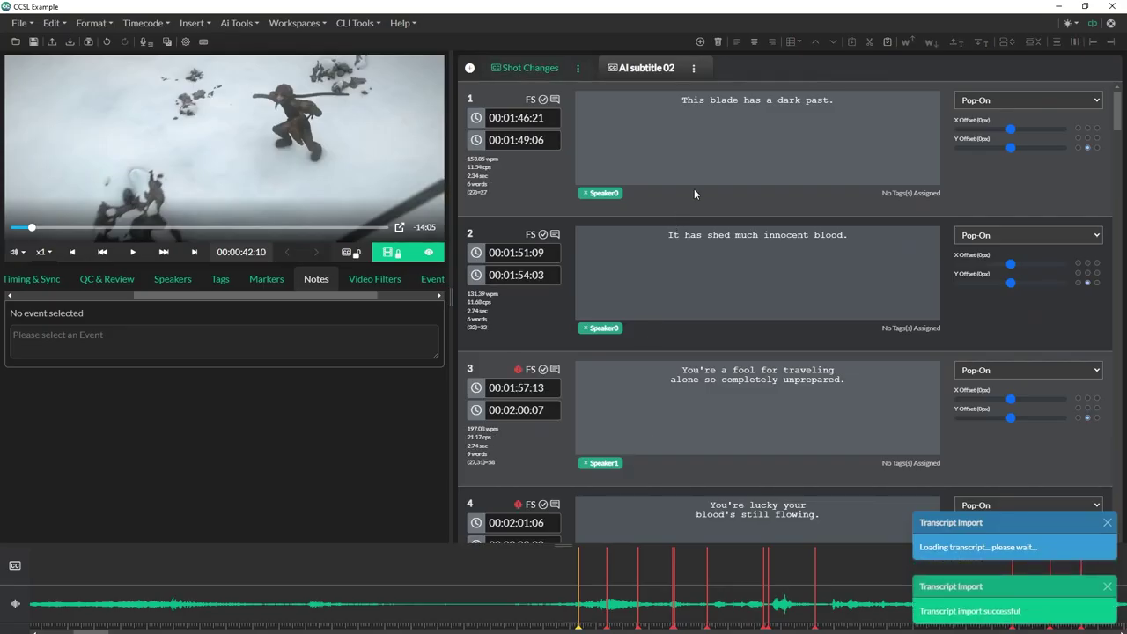
Review imported captions 1 through 9 with their speaker labels
{"action": "left_click", "coordinate": [695, 185]}
{"action": "left_click", "coordinate": [710, 255]}
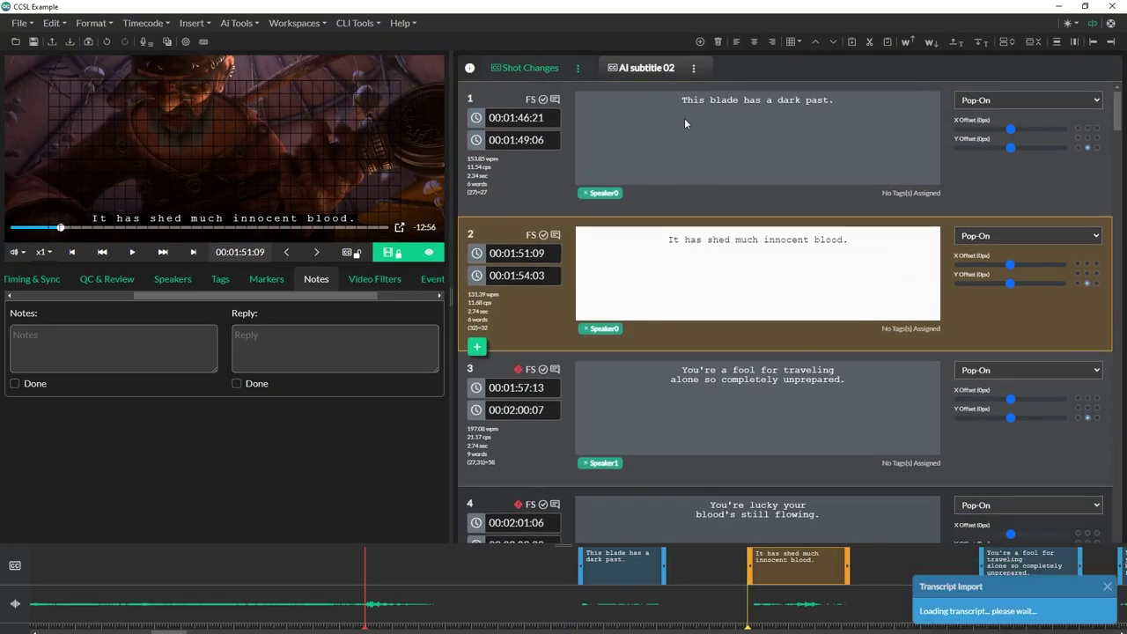
{"action": "left_click", "coordinate": [684, 118]}
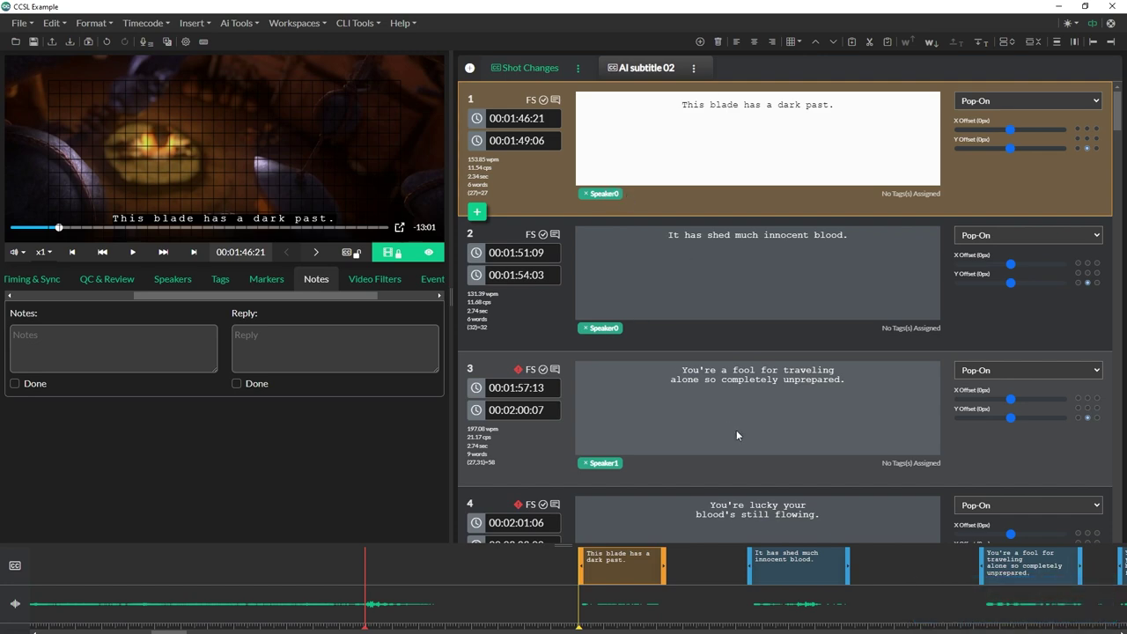
{"action": "left_click", "coordinate": [735, 431]}
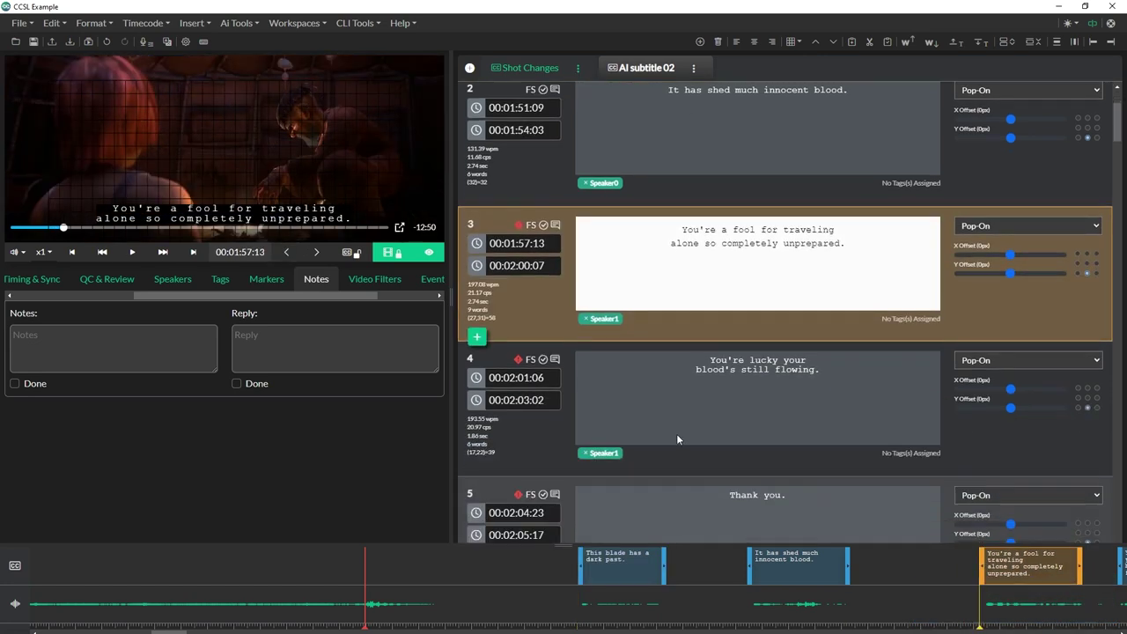
{"action": "left_click", "coordinate": [723, 412]}
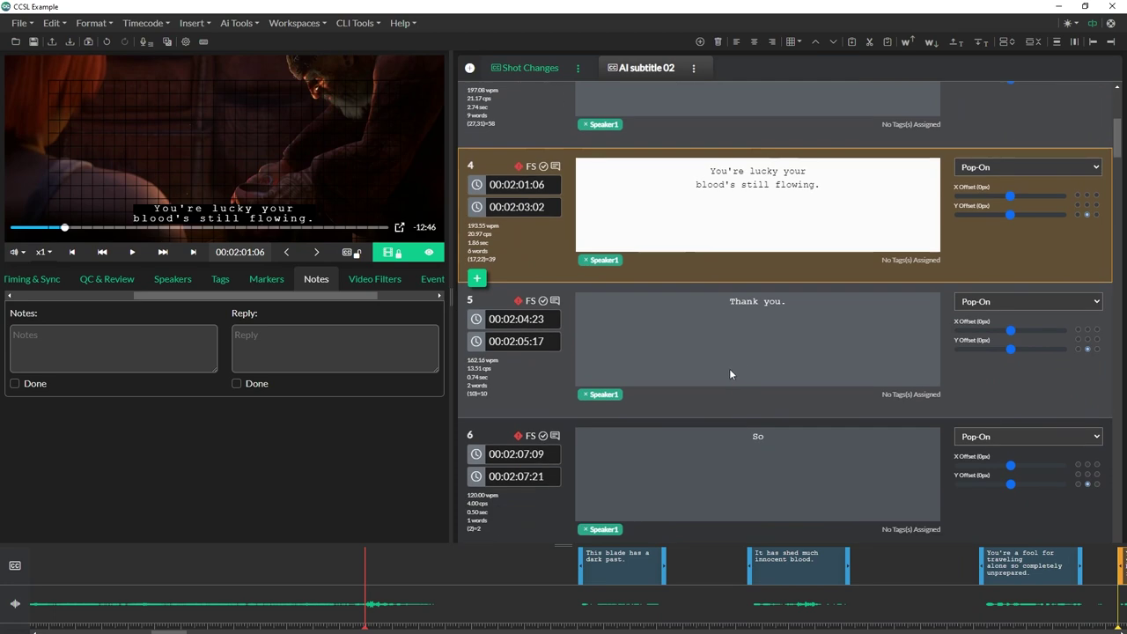
{"action": "left_click", "coordinate": [729, 370]}
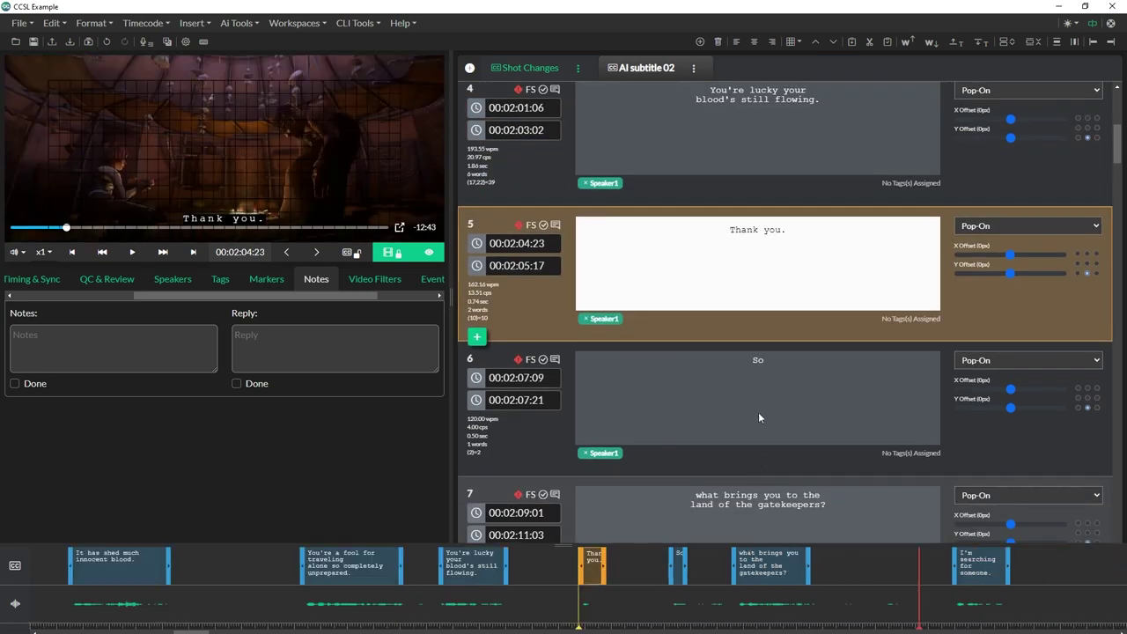
{"action": "left_click", "coordinate": [759, 412]}
{"action": "left_click", "coordinate": [802, 467]}
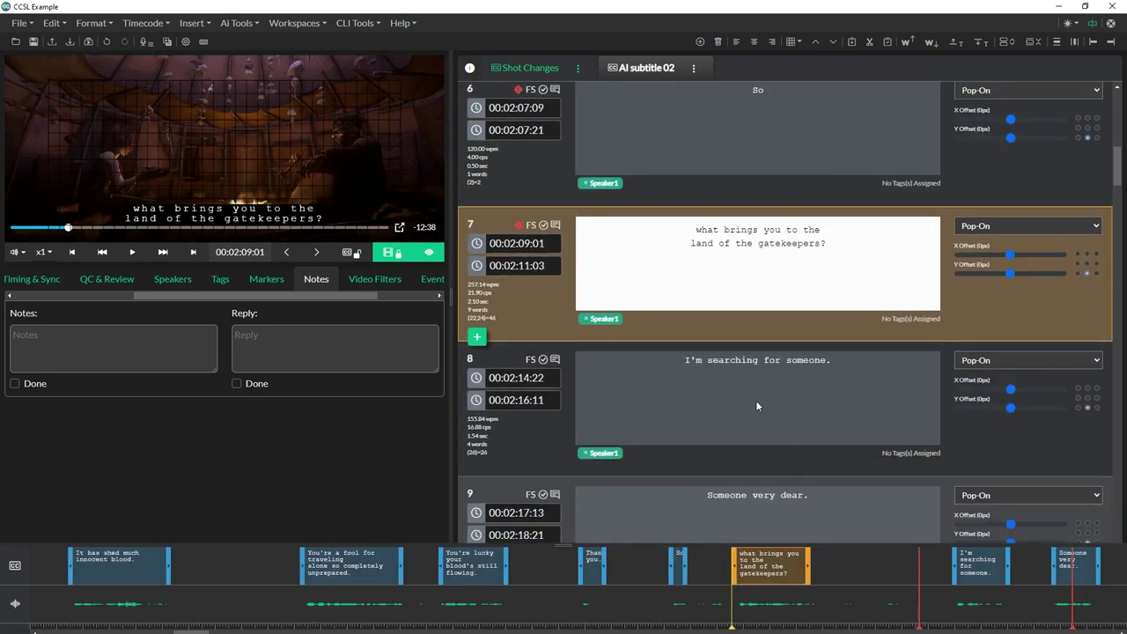
{"action": "left_click", "coordinate": [756, 400]}
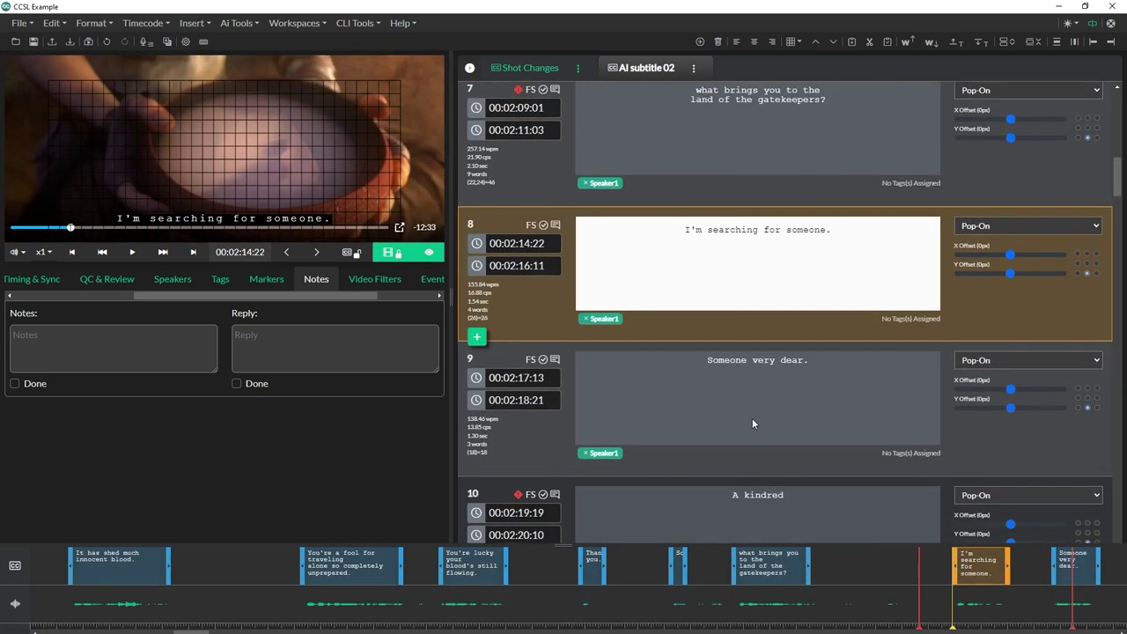
{"action": "left_click", "coordinate": [752, 418]}
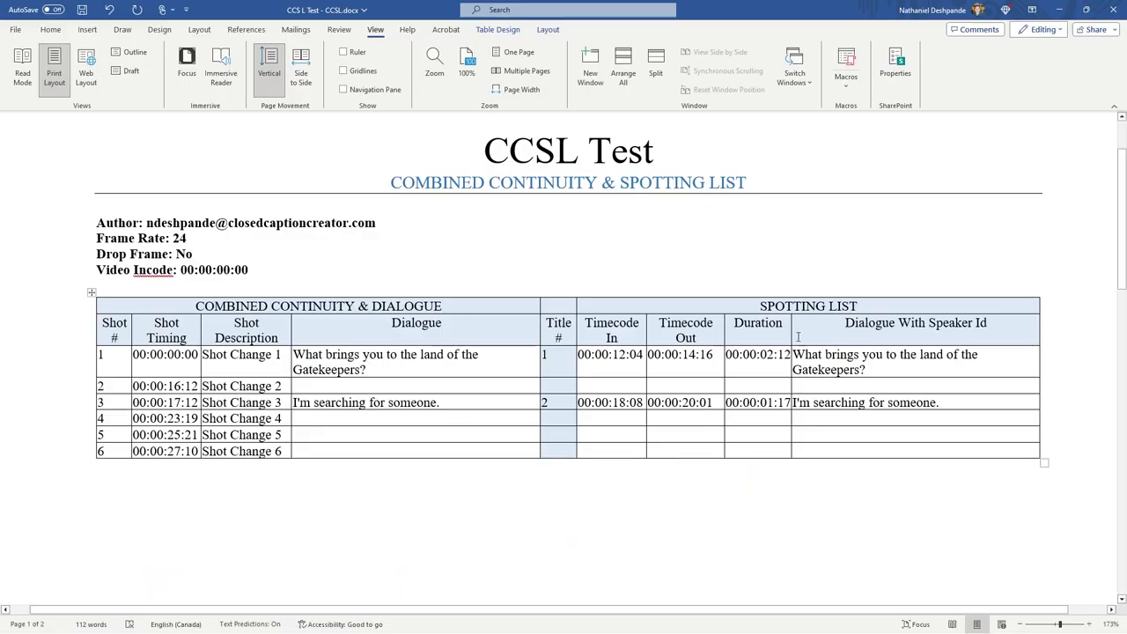
Inspect the SPOTTING LIST heading and first dialogue cells in the Word table
{"action": "left_click_drag", "start_coordinate": [756, 302], "coordinate": [859, 306]}
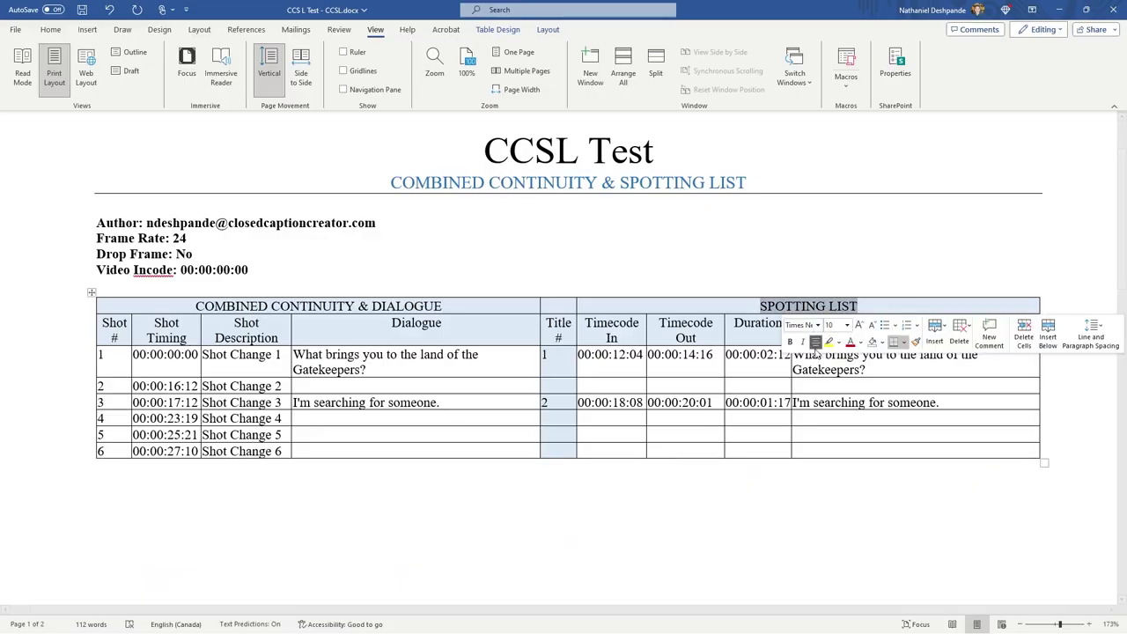
{"action": "left_click", "coordinate": [837, 414]}
{"action": "left_click_drag", "start_coordinate": [793, 355], "coordinate": [887, 369]}
{"action": "left_click", "coordinate": [887, 368]}
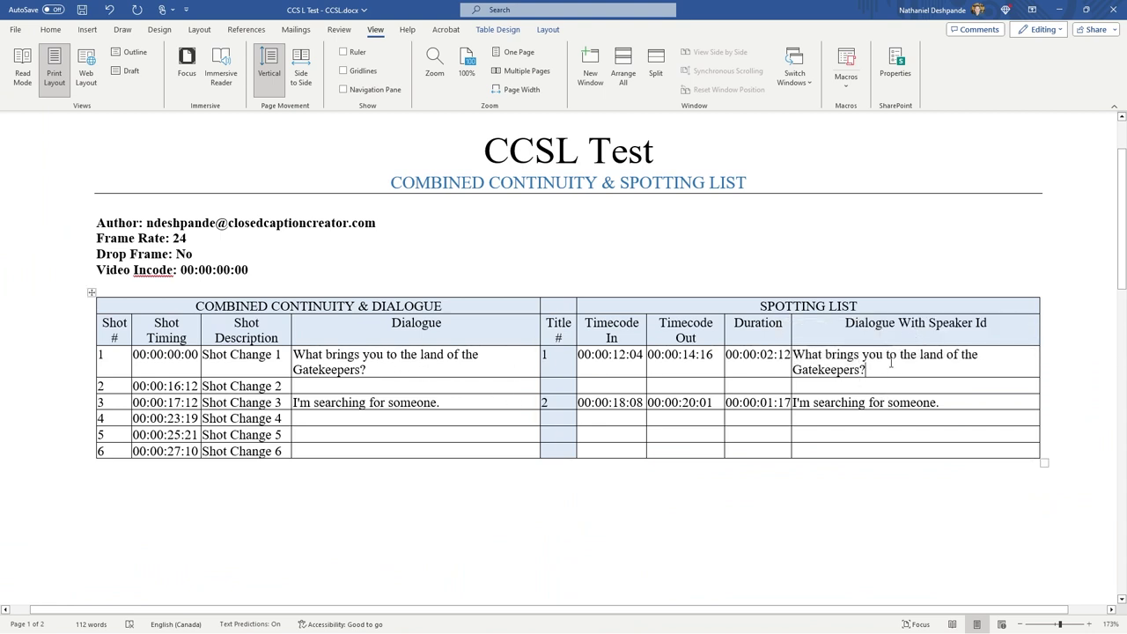
{"action": "triple_click", "coordinate": [305, 355]}
{"action": "left_click", "coordinate": [323, 355]}
Make AI subtitle 02 Track 2 and check its captions at 00:01:55:16 and 00:02:09:04
{"action": "key", "text": "alt+Tab"}
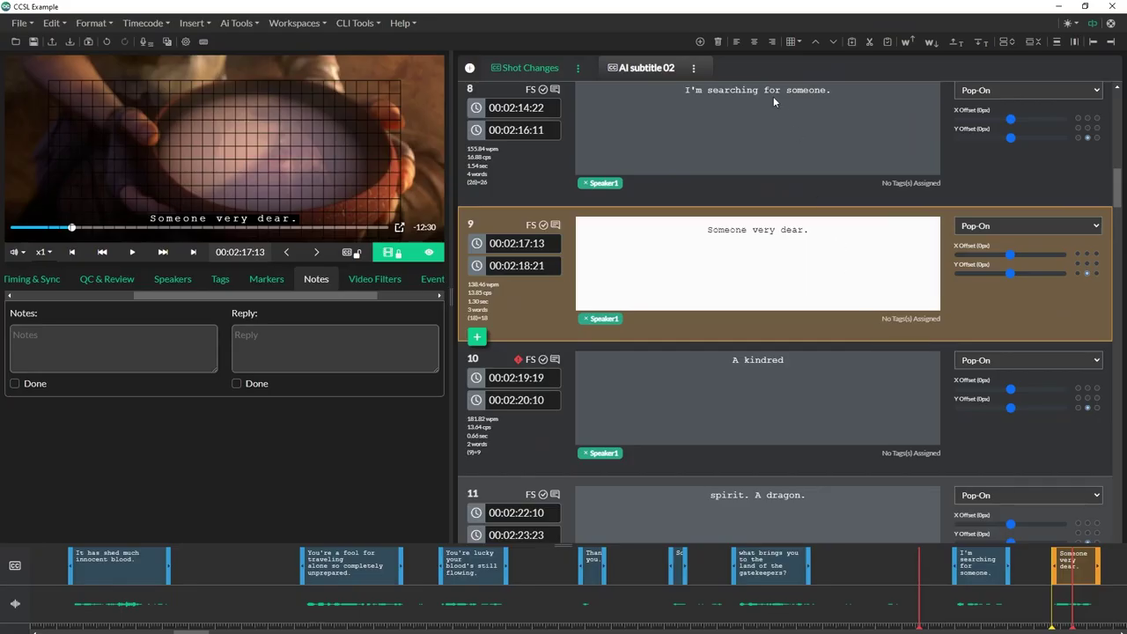
{"action": "left_click", "coordinate": [695, 69]}
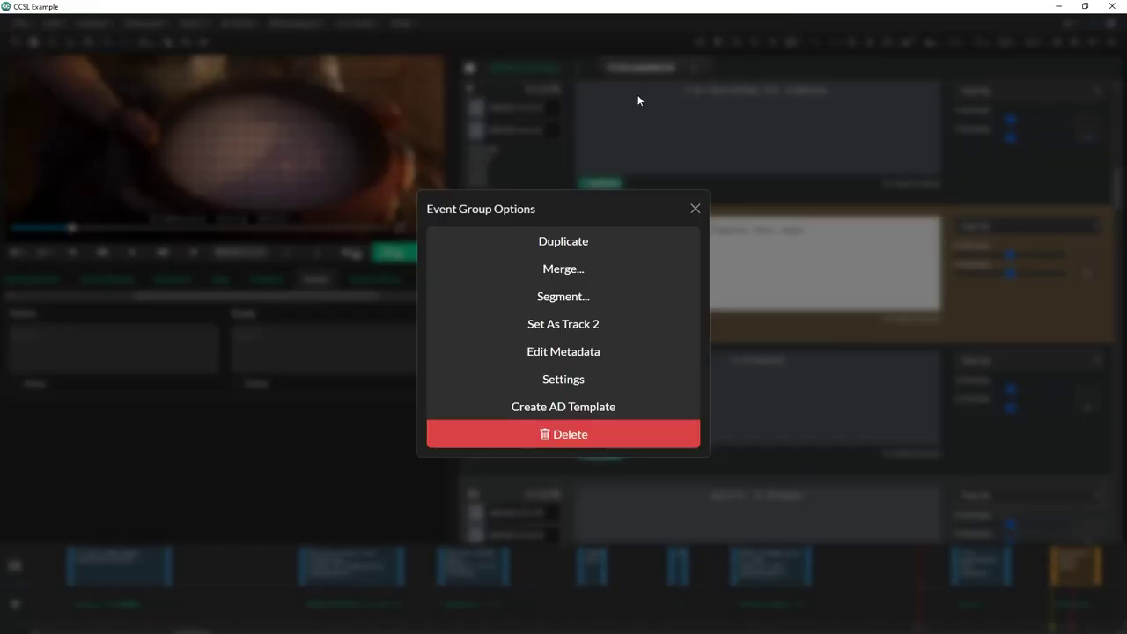
{"action": "left_click", "coordinate": [547, 324]}
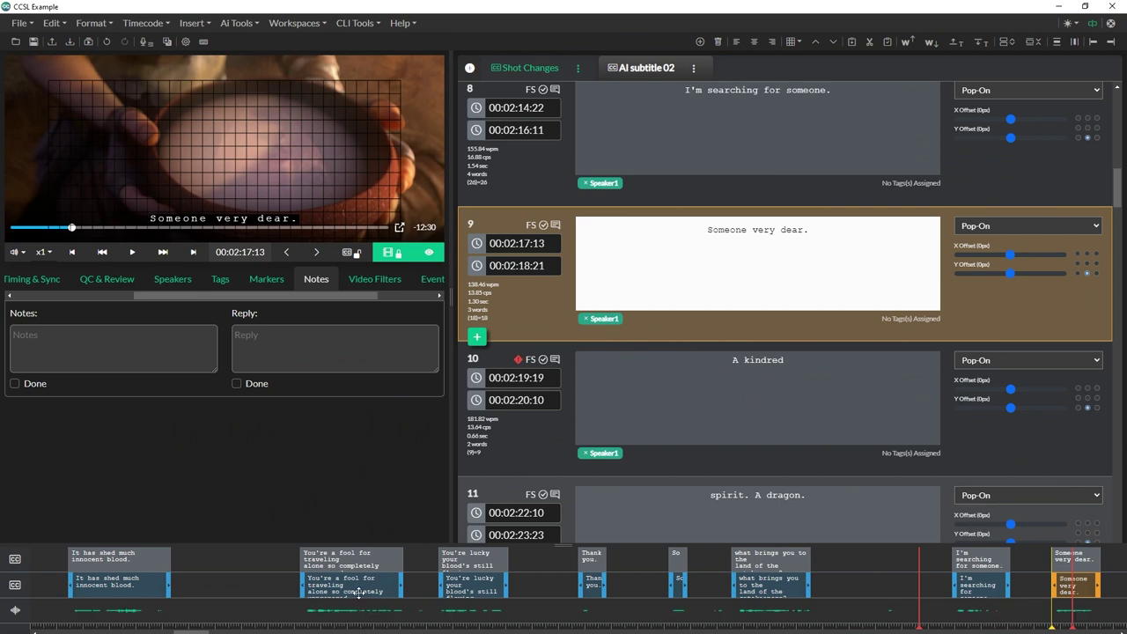
{"action": "left_click", "coordinate": [229, 563]}
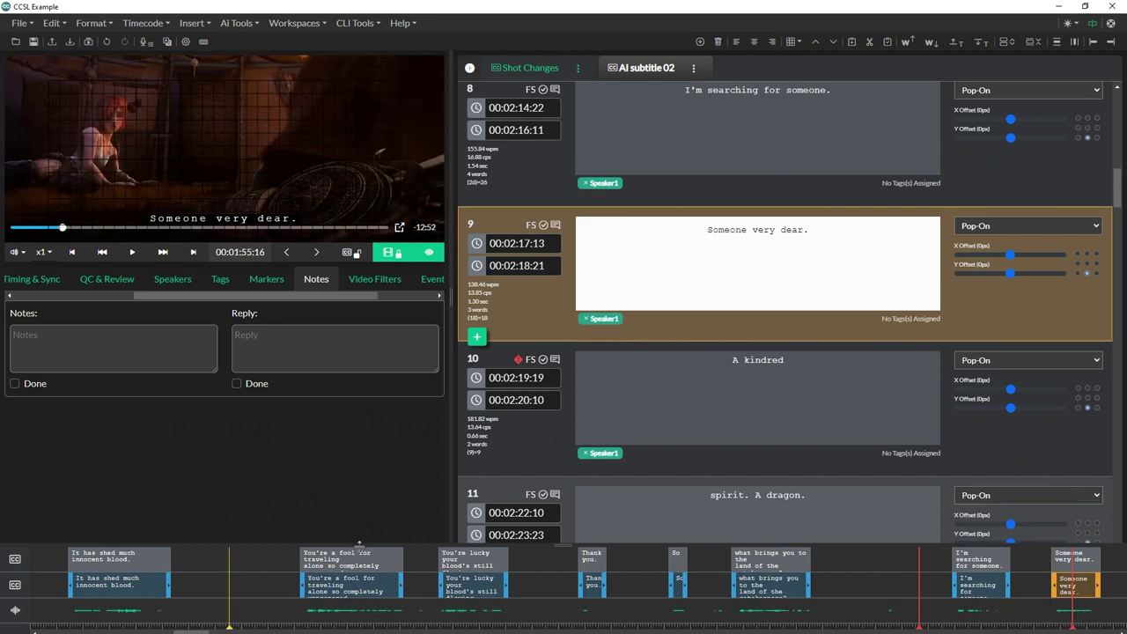
{"action": "left_click", "coordinate": [739, 559]}
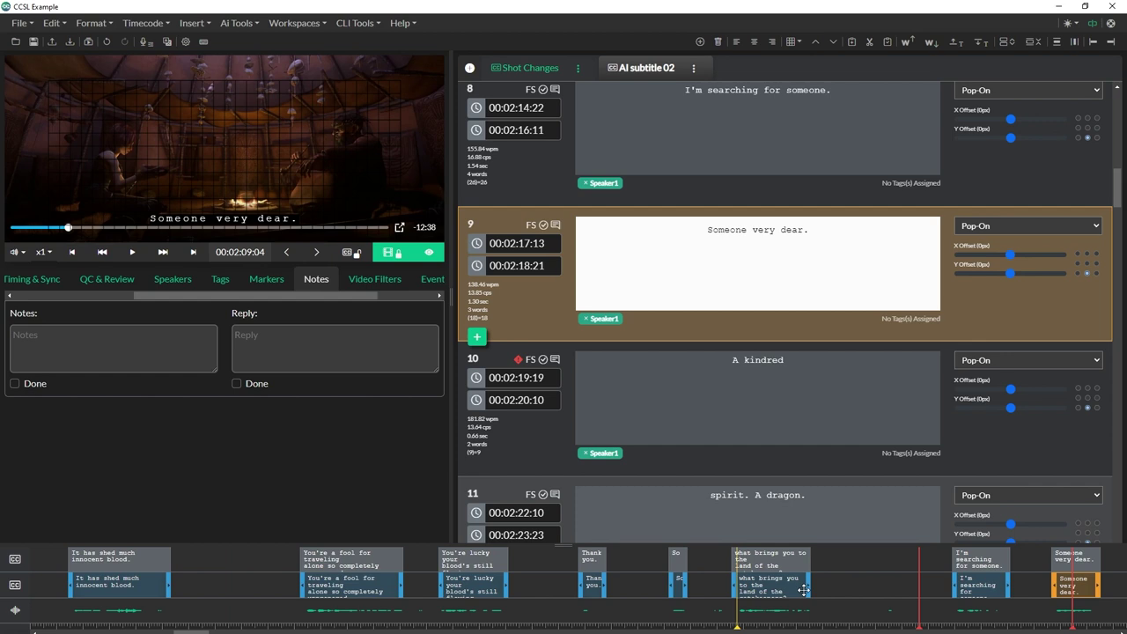
In the Shot Changes group, copy the dialogue from track 2 into its events
{"action": "left_click", "coordinate": [541, 71]}
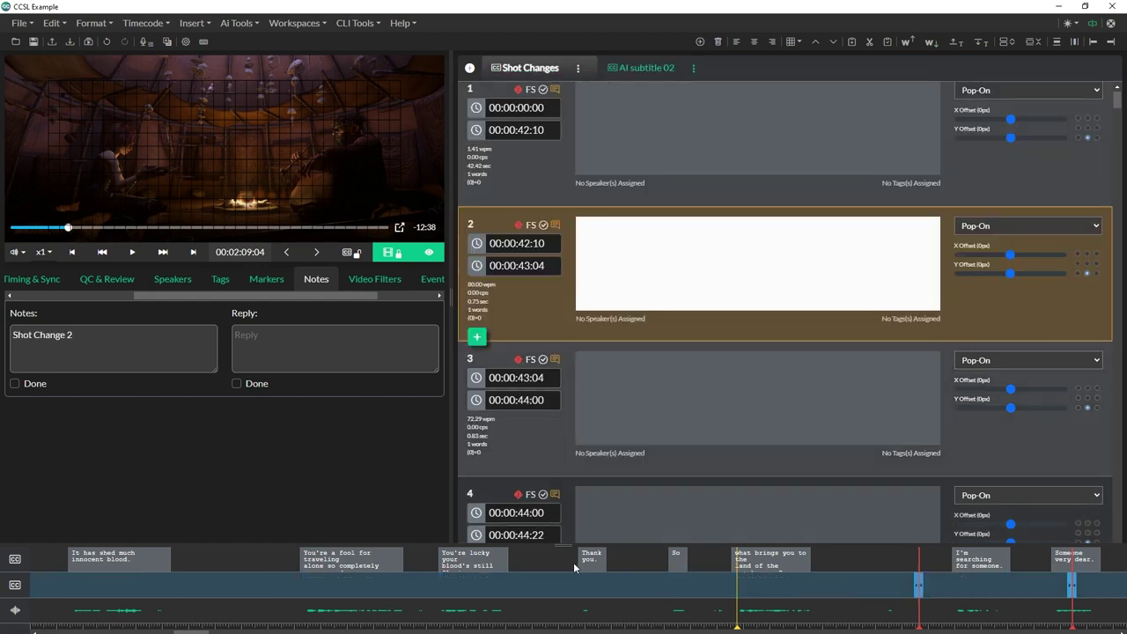
{"action": "left_click", "coordinate": [564, 562]}
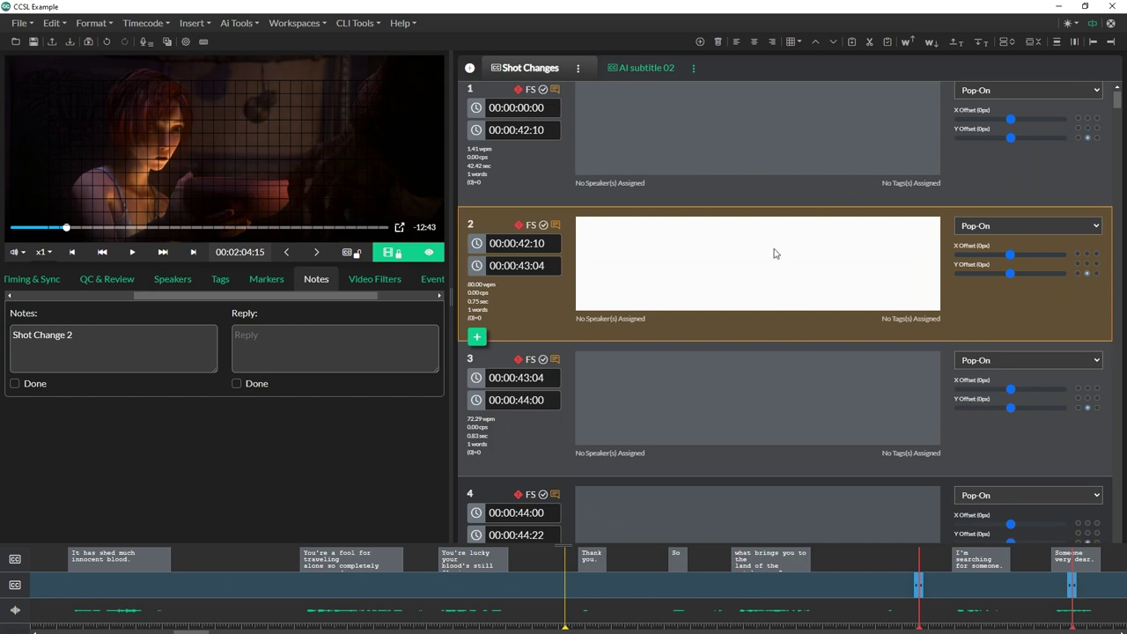
{"action": "left_click", "coordinate": [579, 70]}
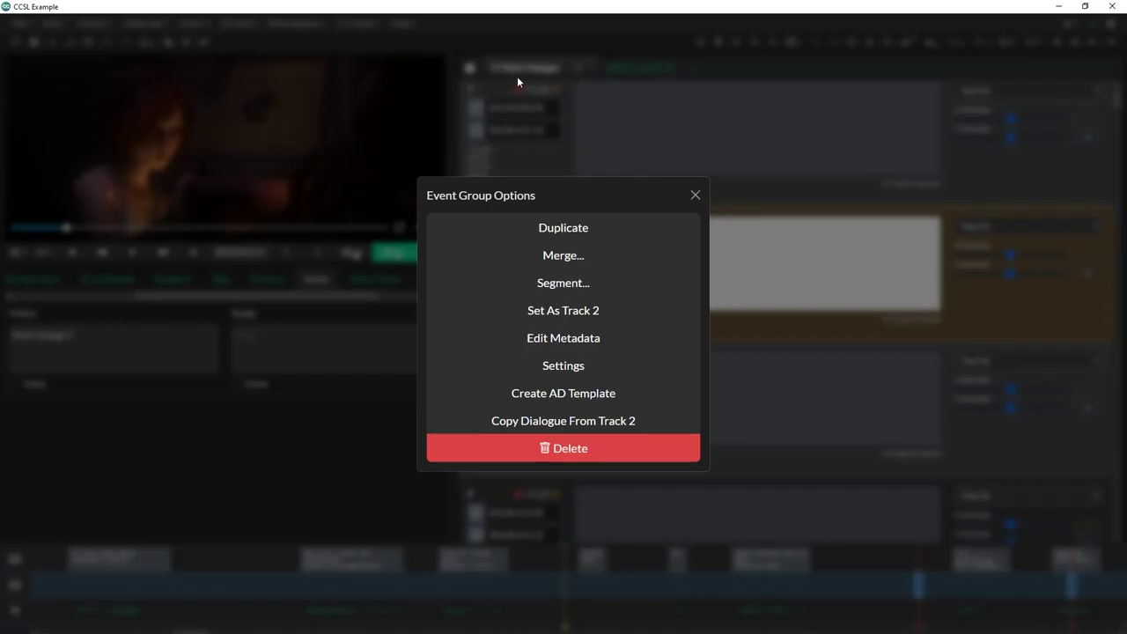
{"action": "left_click", "coordinate": [589, 421]}
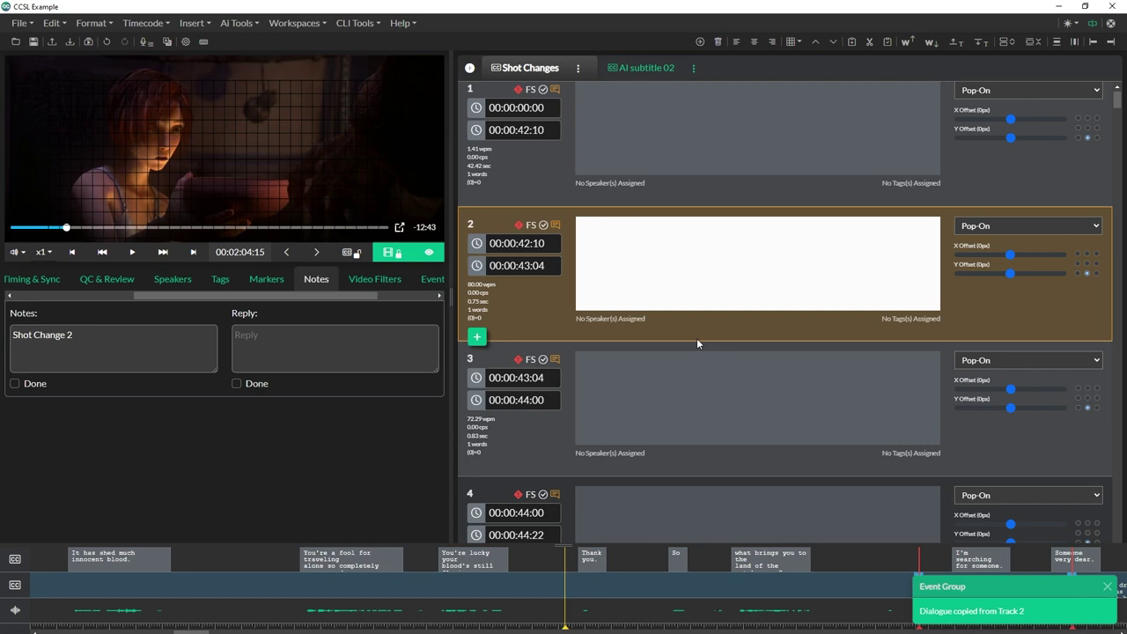
Check the copied dialogue in shot changes 25, 26 and 27 on the timeline
{"action": "scroll", "coordinate": [692, 468], "scroll_direction": "down", "scroll_amount": 6}
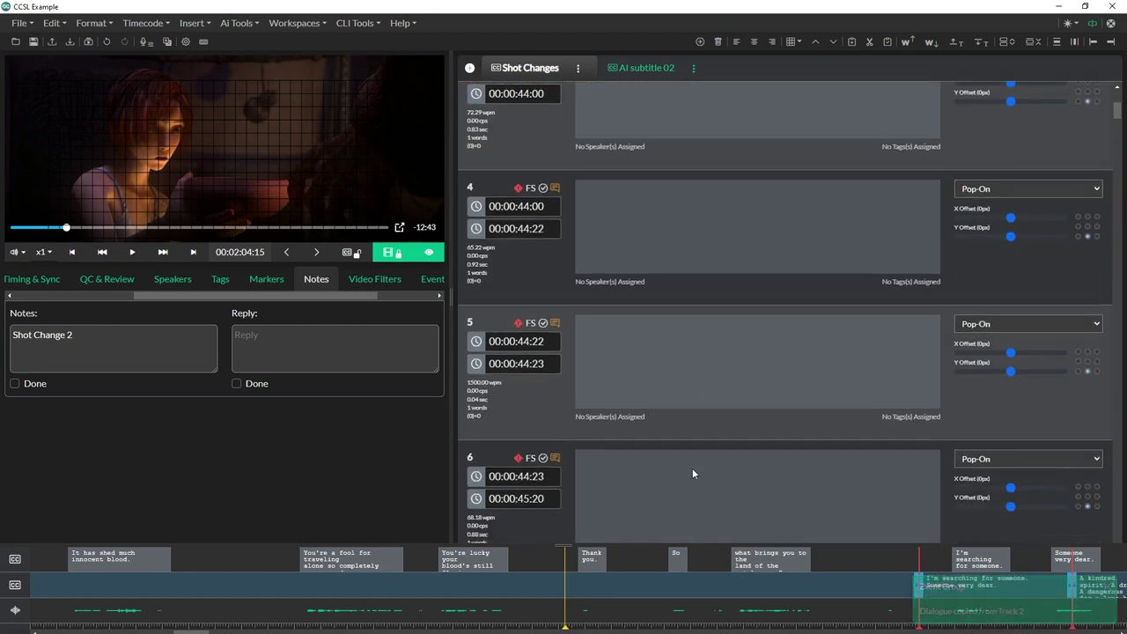
{"action": "scroll", "coordinate": [688, 441], "scroll_direction": "up", "scroll_amount": 6}
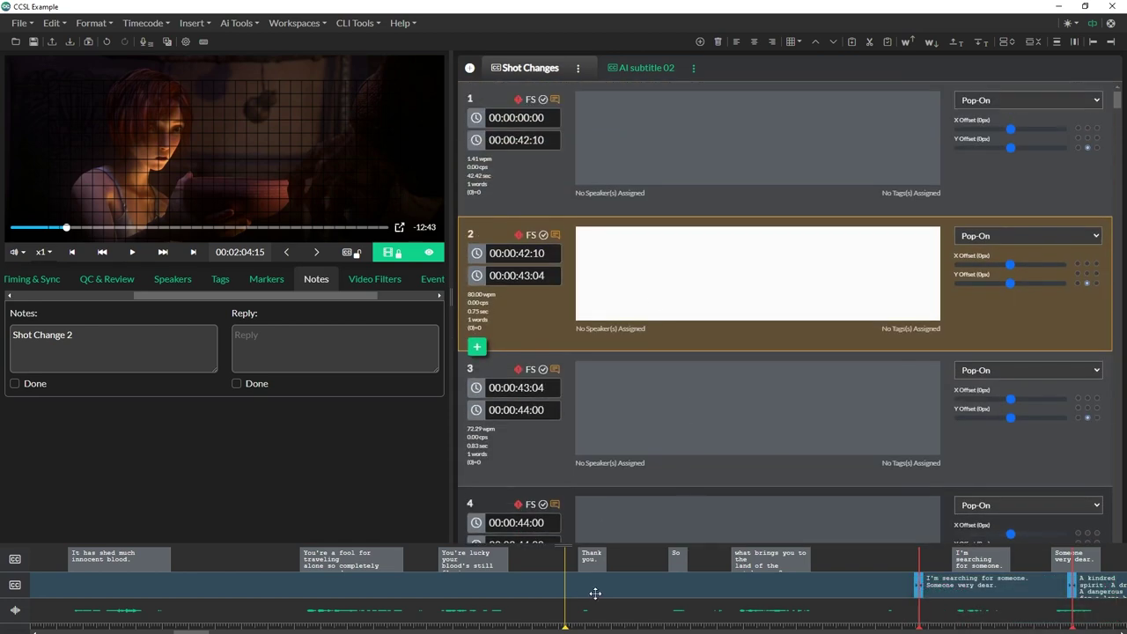
{"action": "left_click", "coordinate": [595, 587]}
{"action": "left_click", "coordinate": [789, 582]}
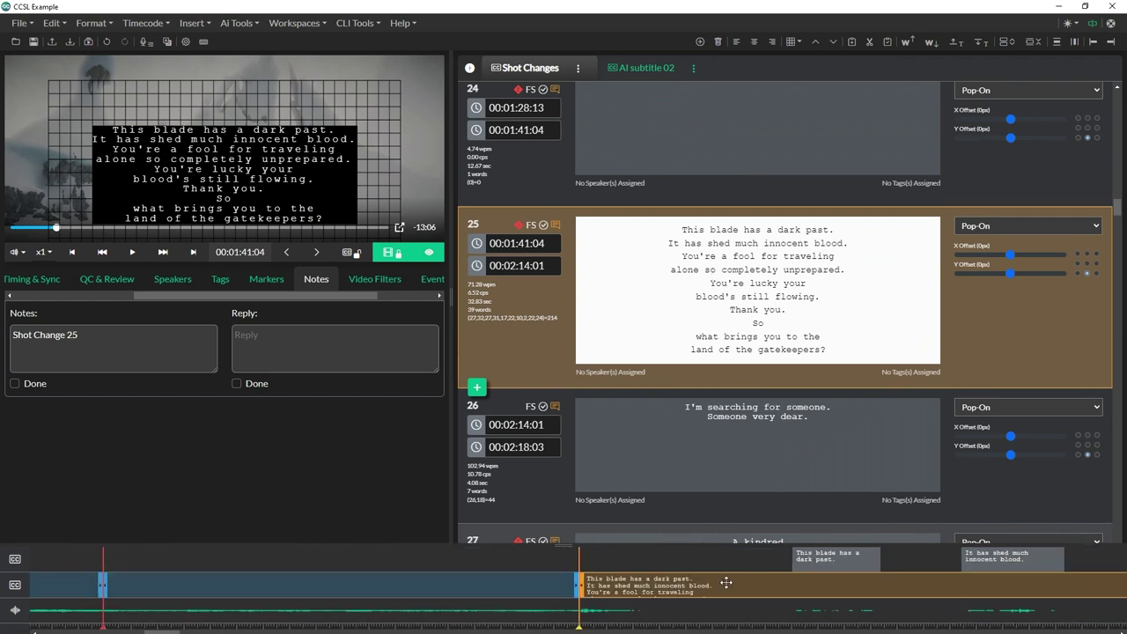
{"action": "scroll", "coordinate": [756, 569], "scroll_direction": "right", "scroll_amount": 3}
{"action": "scroll", "coordinate": [750, 572], "scroll_direction": "right", "scroll_amount": 6}
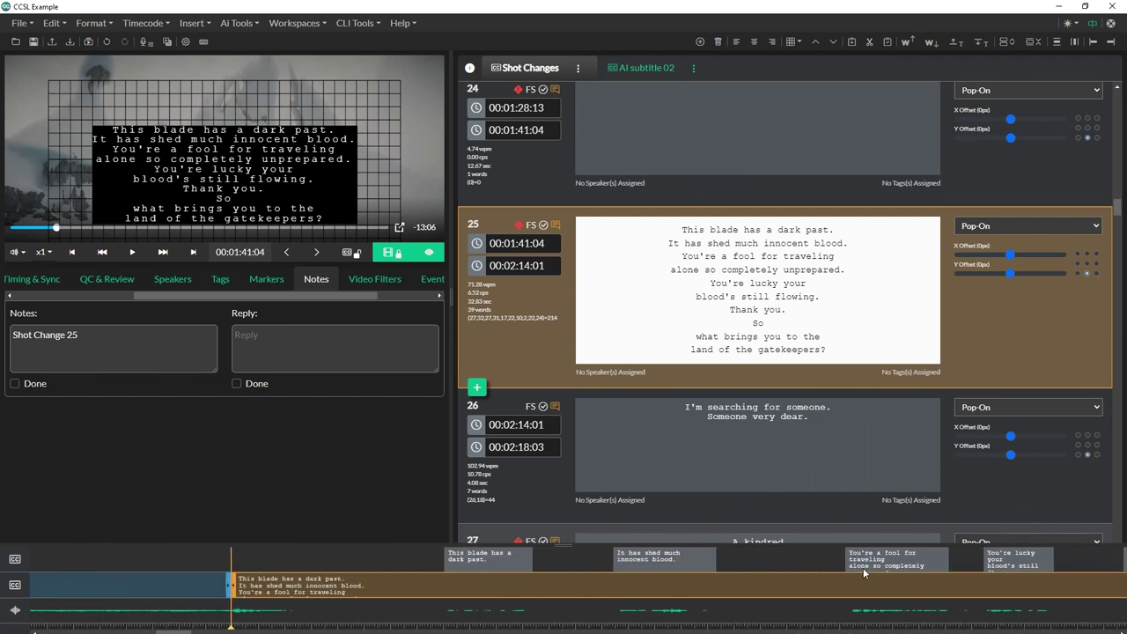
{"action": "scroll", "coordinate": [901, 552], "scroll_direction": "right", "scroll_amount": 4}
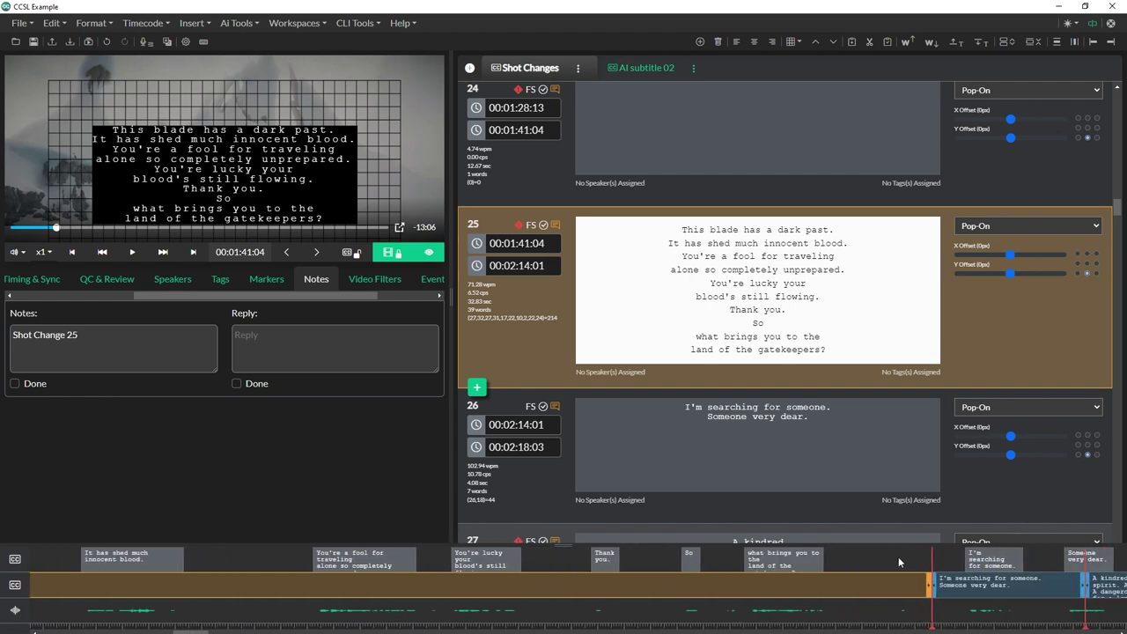
{"action": "left_click", "coordinate": [863, 579]}
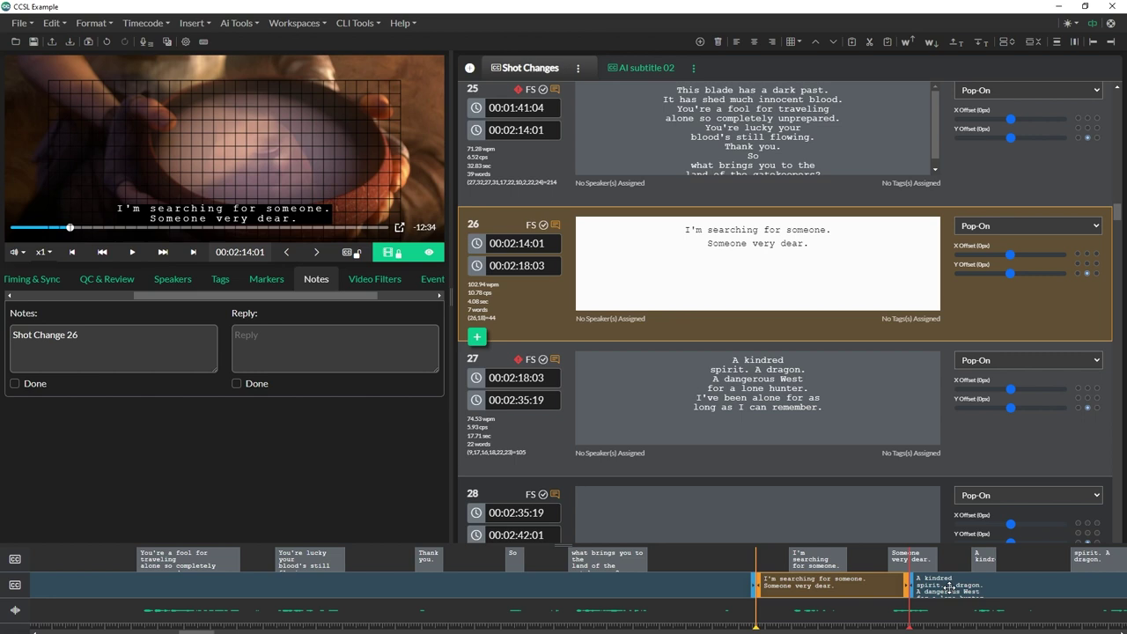
{"action": "left_click", "coordinate": [909, 598]}
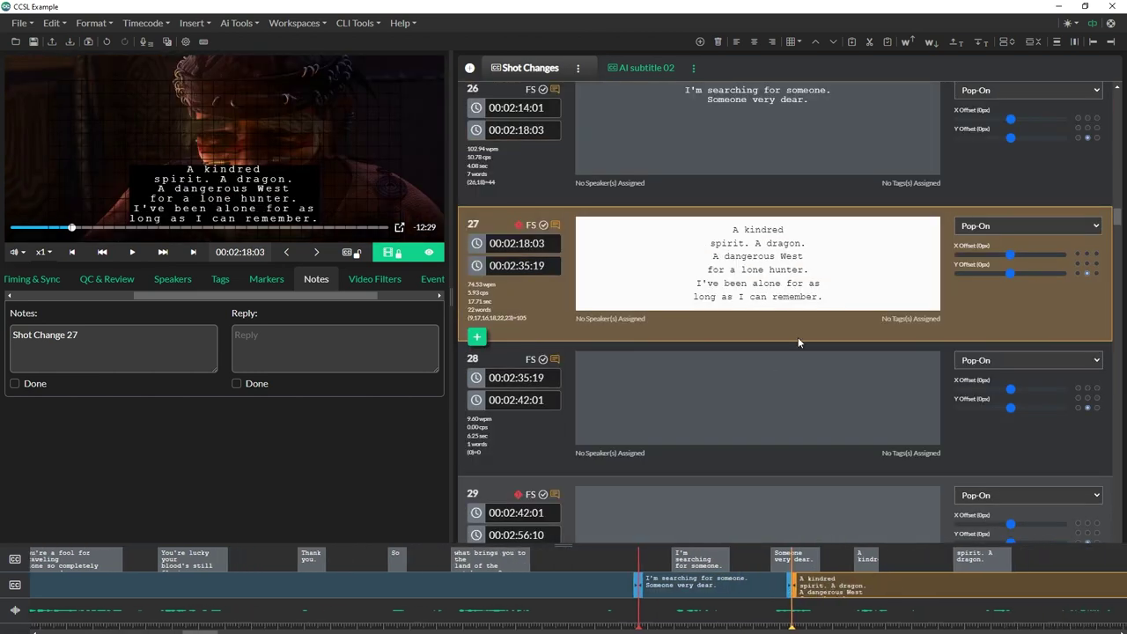
{"action": "scroll", "coordinate": [893, 573], "scroll_direction": "right", "scroll_amount": 6}
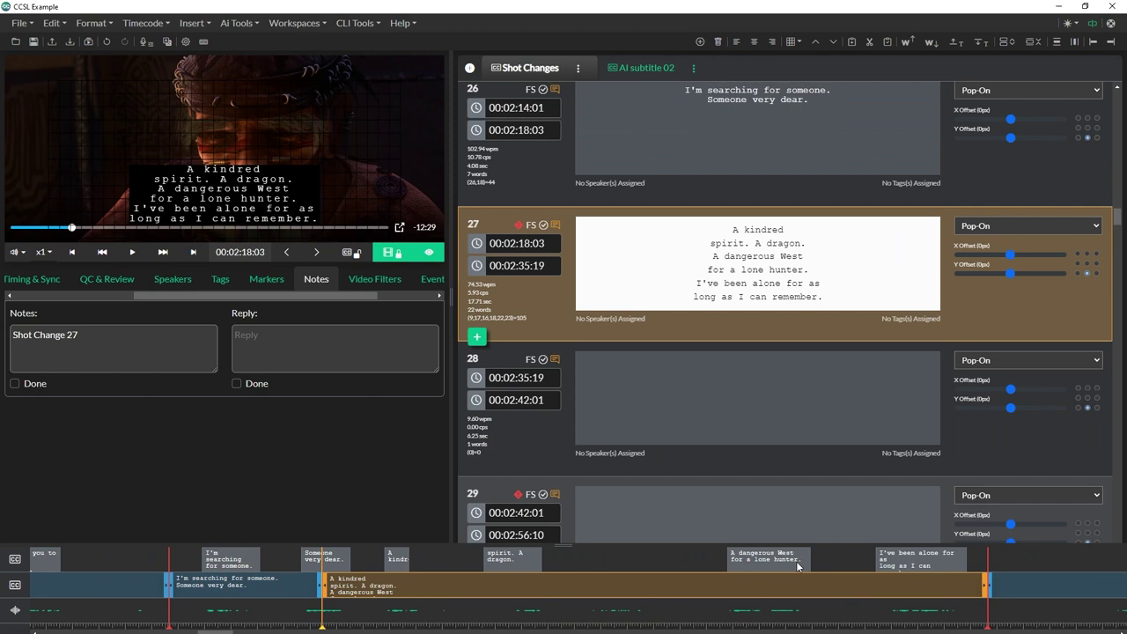
{"action": "scroll", "coordinate": [797, 568], "scroll_direction": "right", "scroll_amount": 2}
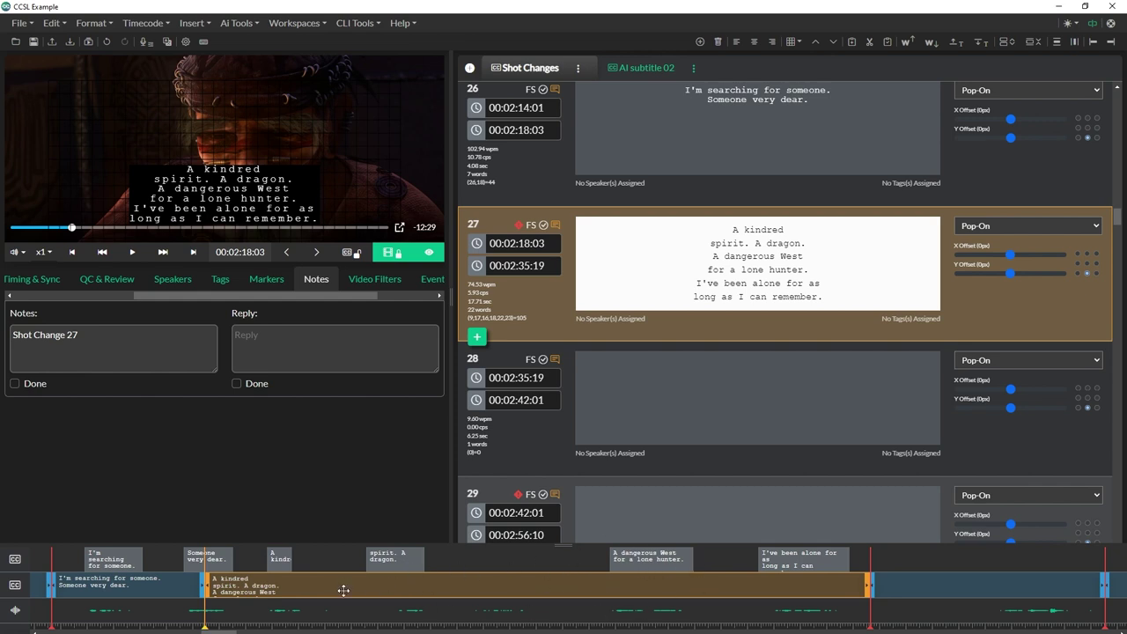
Compare it against the exported CCSL Test document, then return to the project
{"action": "key", "text": "alt+Tab"}
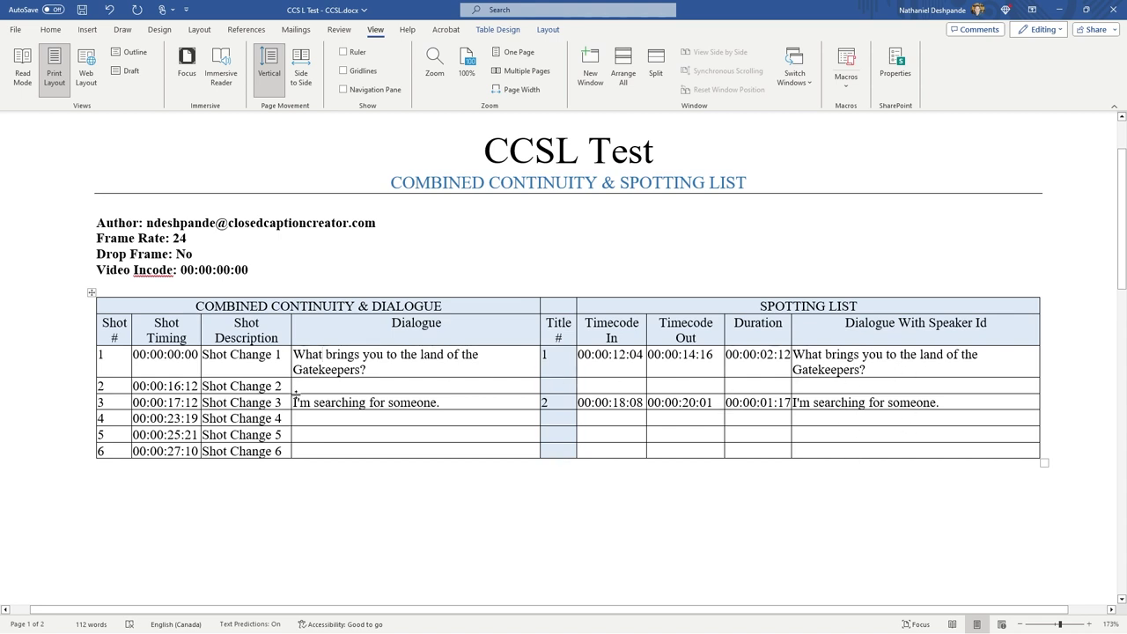
{"action": "key", "text": "alt+Tab"}
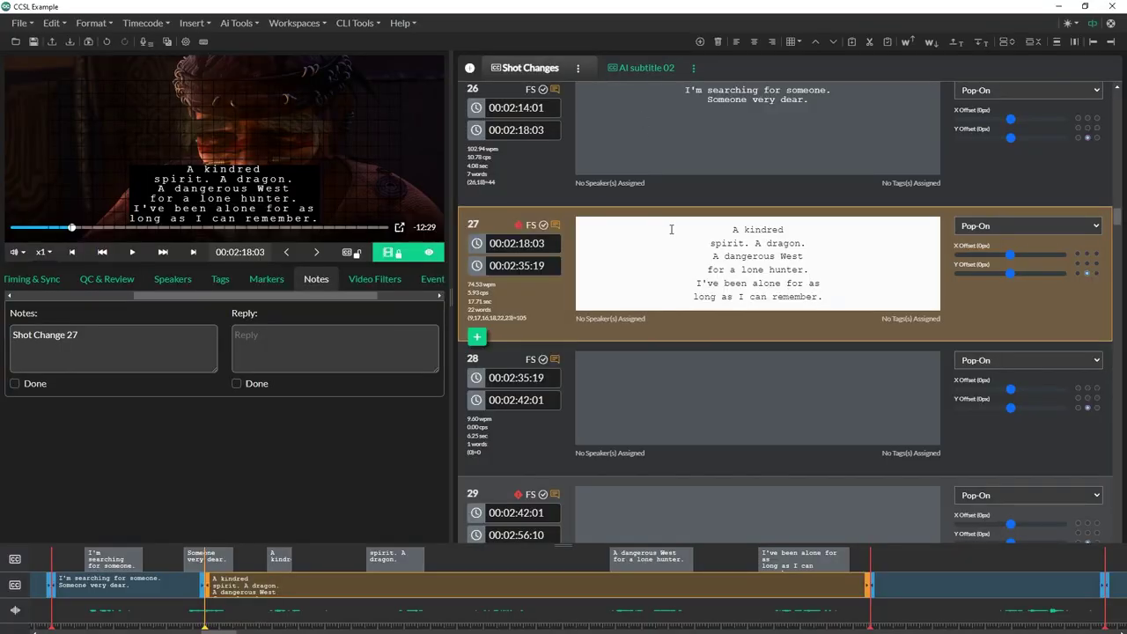
{"action": "scroll", "coordinate": [674, 233], "scroll_direction": "up", "scroll_amount": 4}
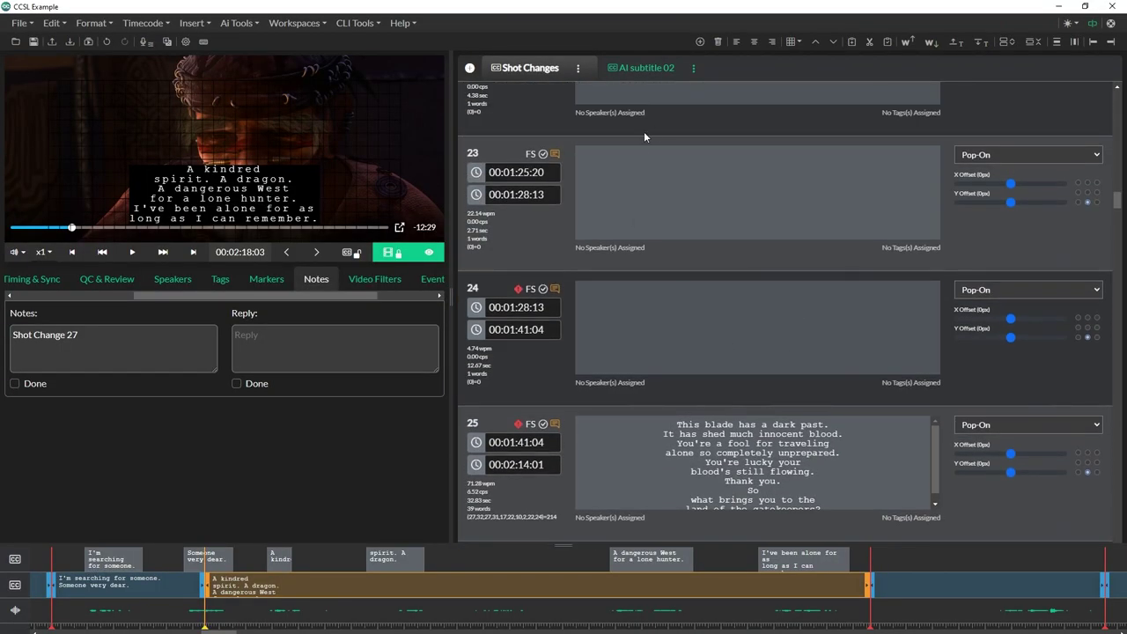
In the Speaker Manager for AI subtitle 02, rename Speaker0 to 'Dragon Hunter'
{"action": "left_click", "coordinate": [638, 68]}
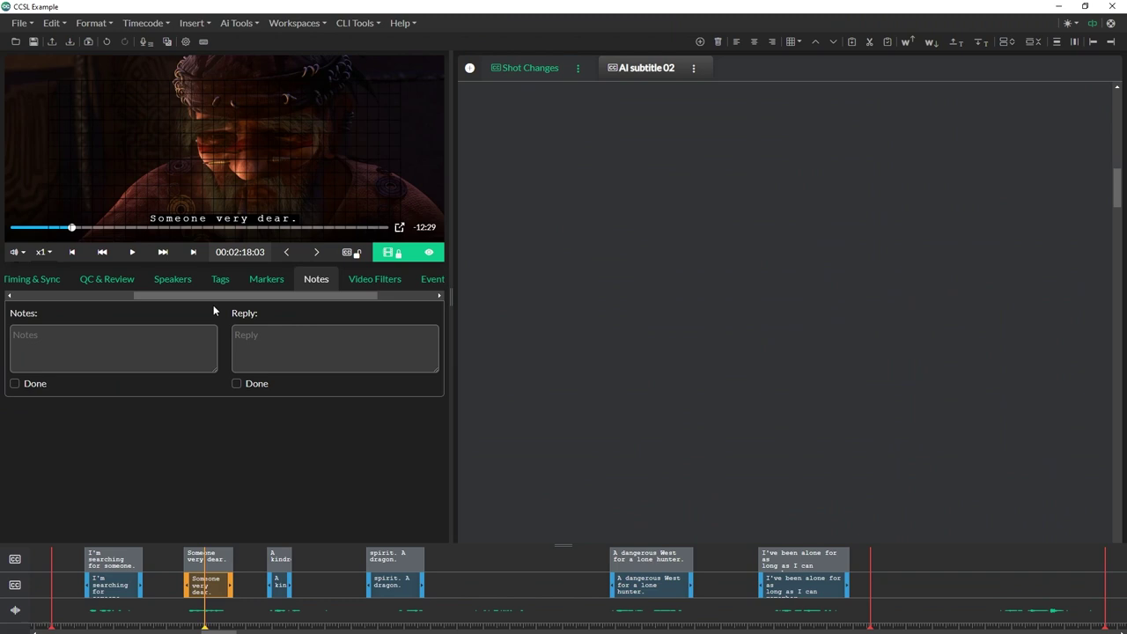
{"action": "left_click", "coordinate": [169, 279]}
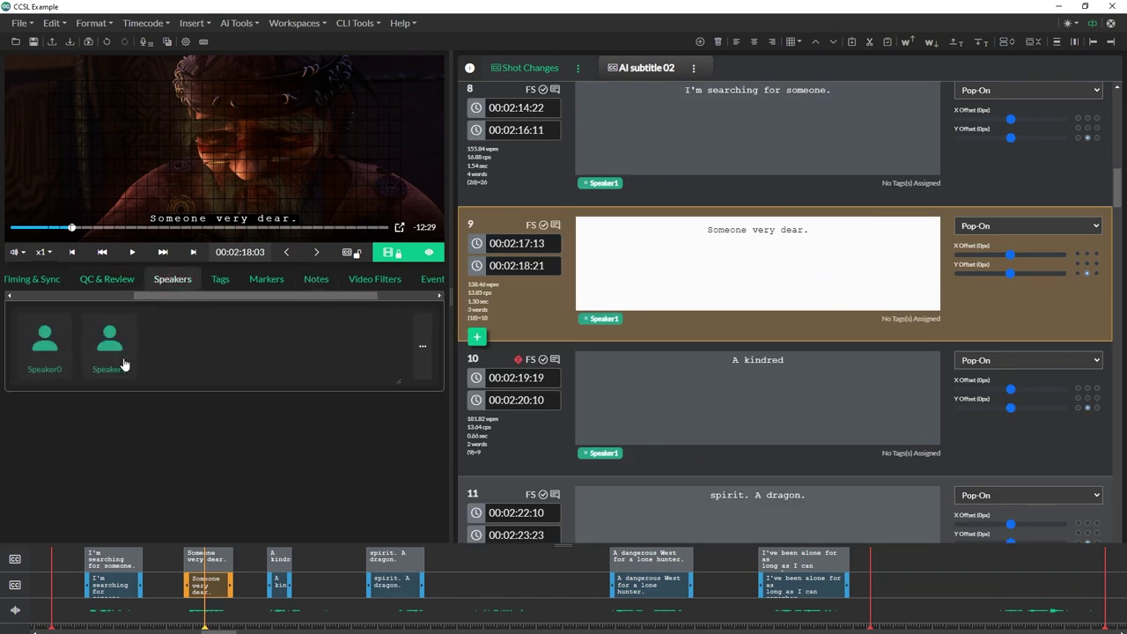
{"action": "left_click", "coordinate": [424, 350]}
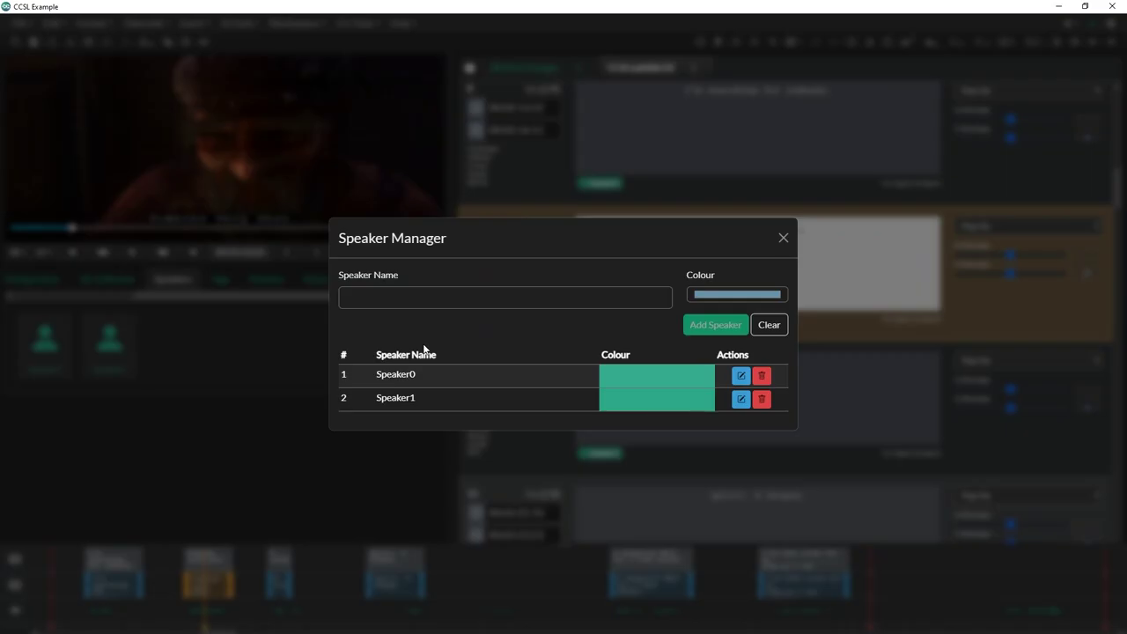
{"action": "left_click", "coordinate": [740, 377]}
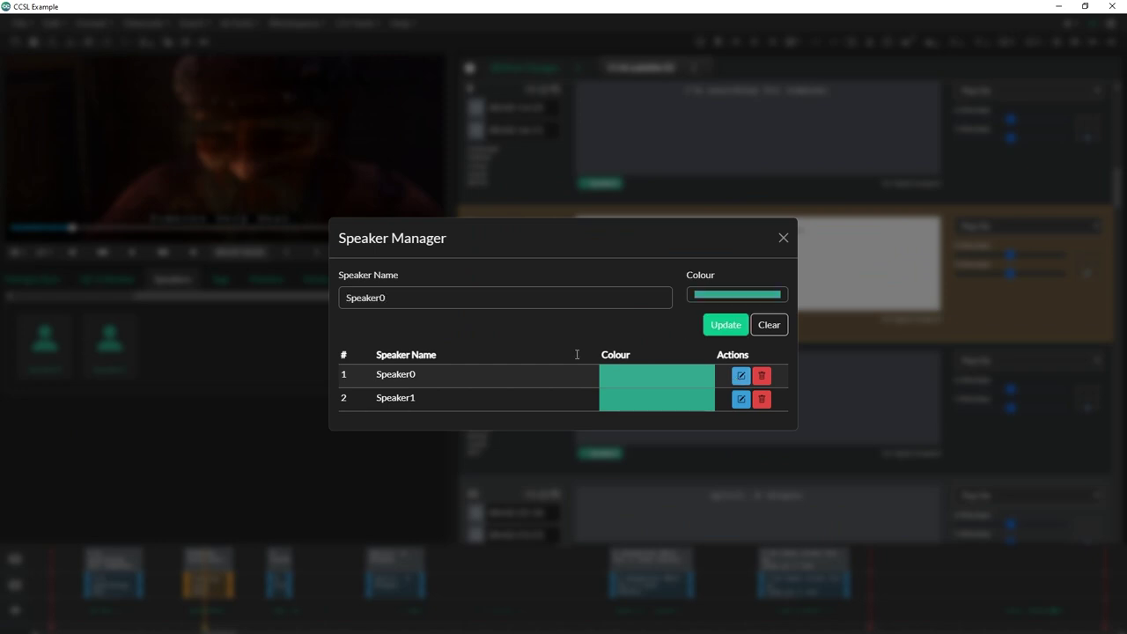
{"action": "left_click_drag", "start_coordinate": [414, 300], "coordinate": [287, 312]}
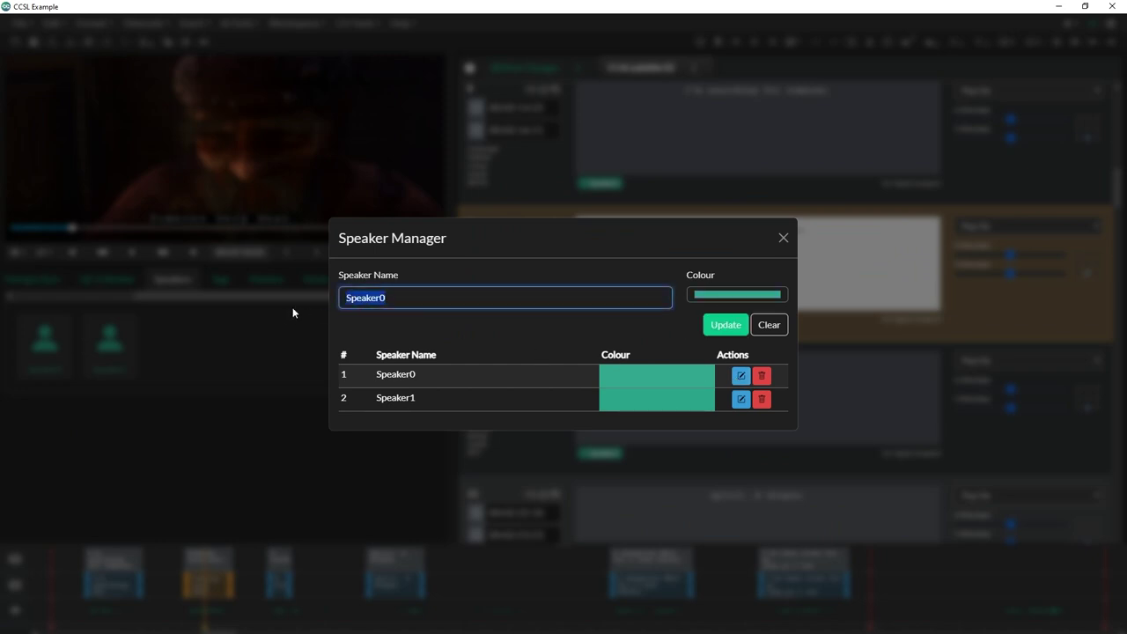
{"action": "type", "text": "Dragon Hunter"}
{"action": "left_click", "coordinate": [733, 329]}
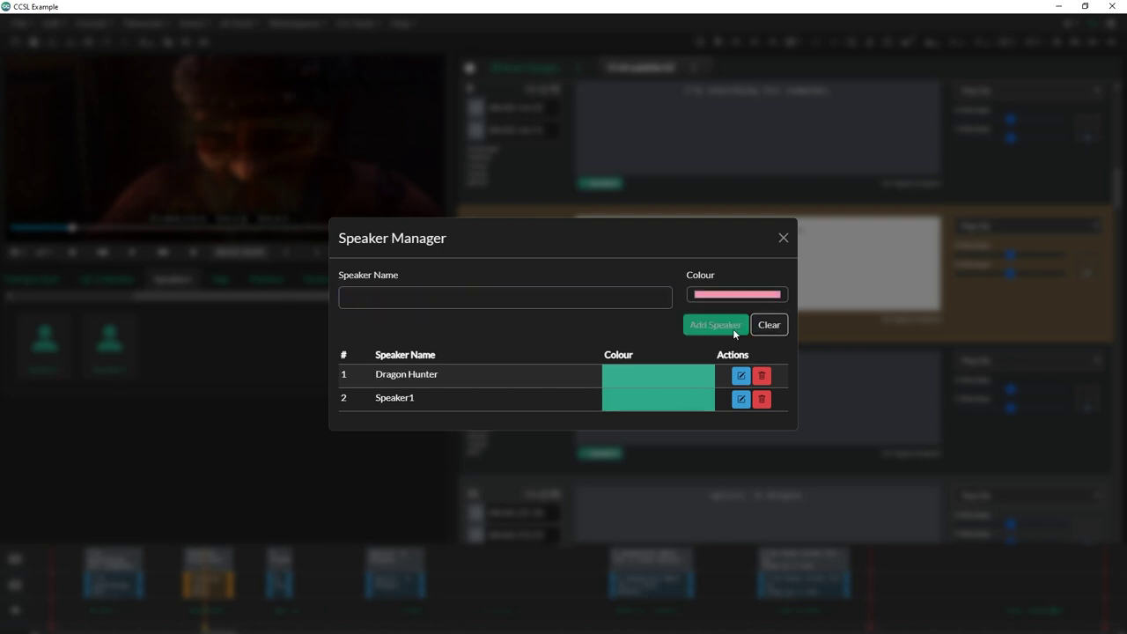
Rename Speaker1 to 'Old Man', change its colour from teal to yellow, and save
{"action": "left_click", "coordinate": [741, 400]}
{"action": "double_click", "coordinate": [439, 305]}
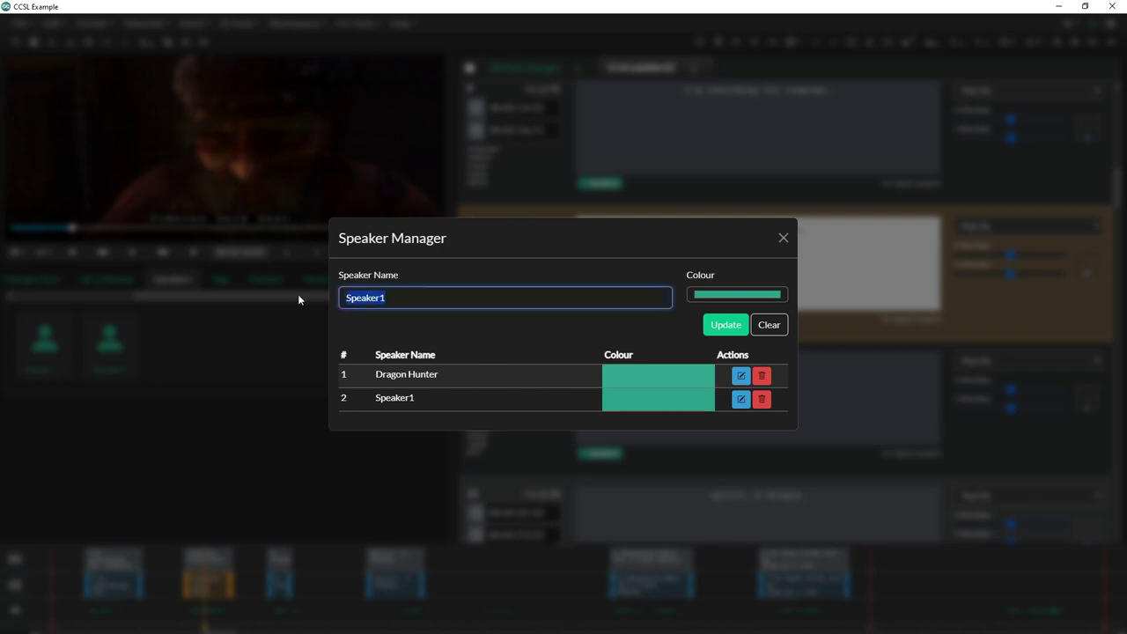
{"action": "type", "text": "Old Man"}
{"action": "left_click", "coordinate": [749, 298]}
{"action": "left_click_drag", "start_coordinate": [786, 399], "coordinate": [804, 401]}
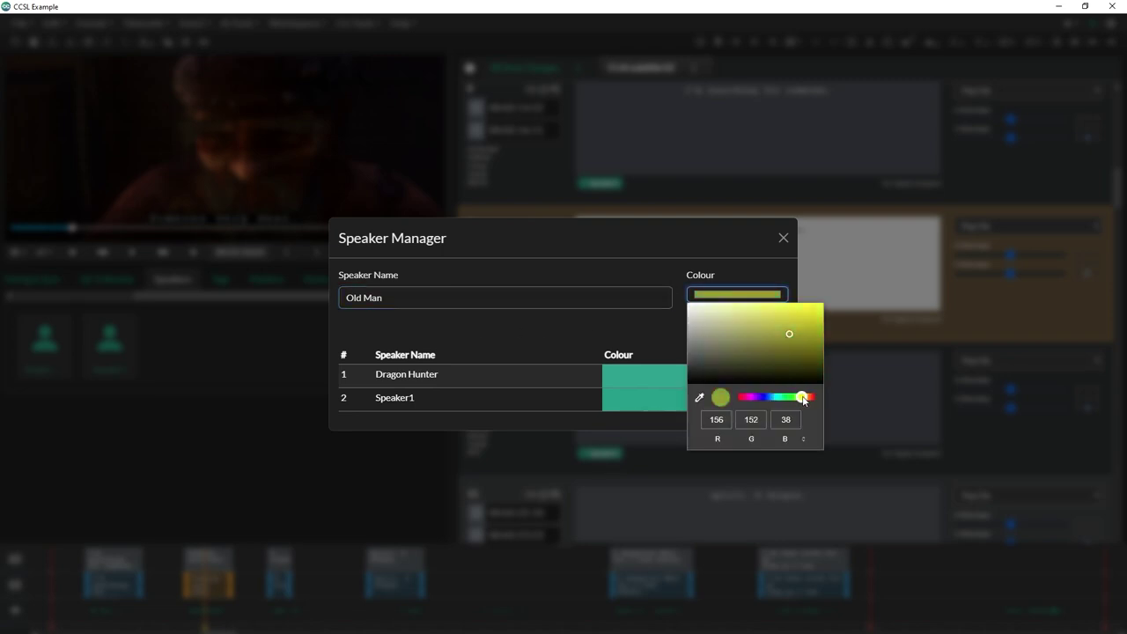
{"action": "left_click", "coordinate": [663, 340]}
{"action": "left_click", "coordinate": [723, 328]}
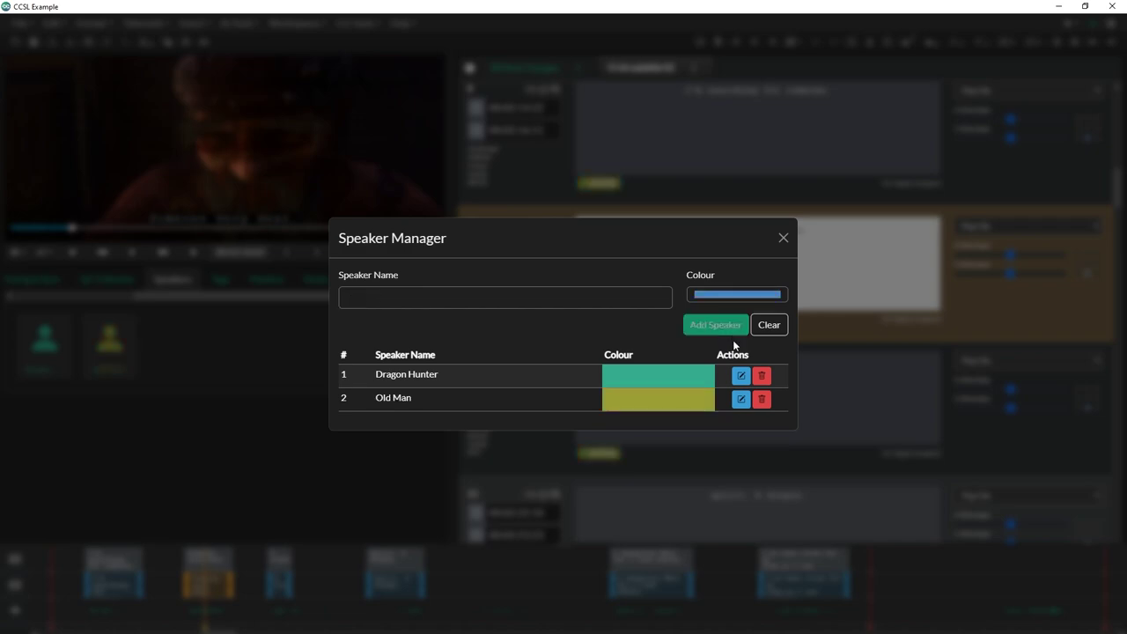
{"action": "left_click", "coordinate": [783, 237]}
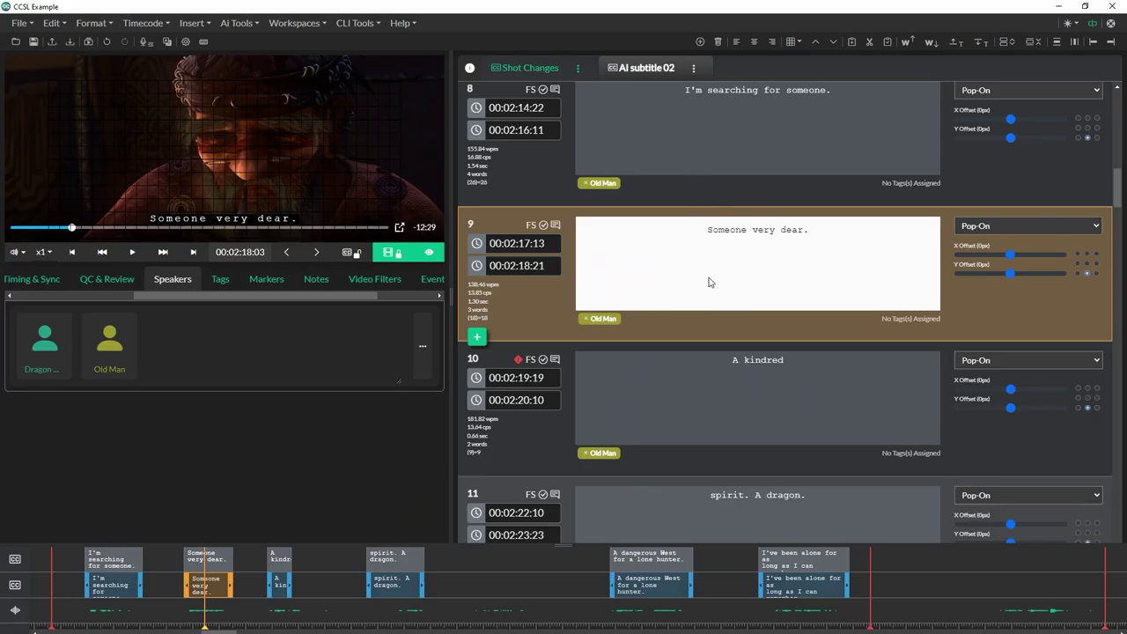
{"action": "scroll", "coordinate": [710, 282], "scroll_direction": "down", "scroll_amount": 6}
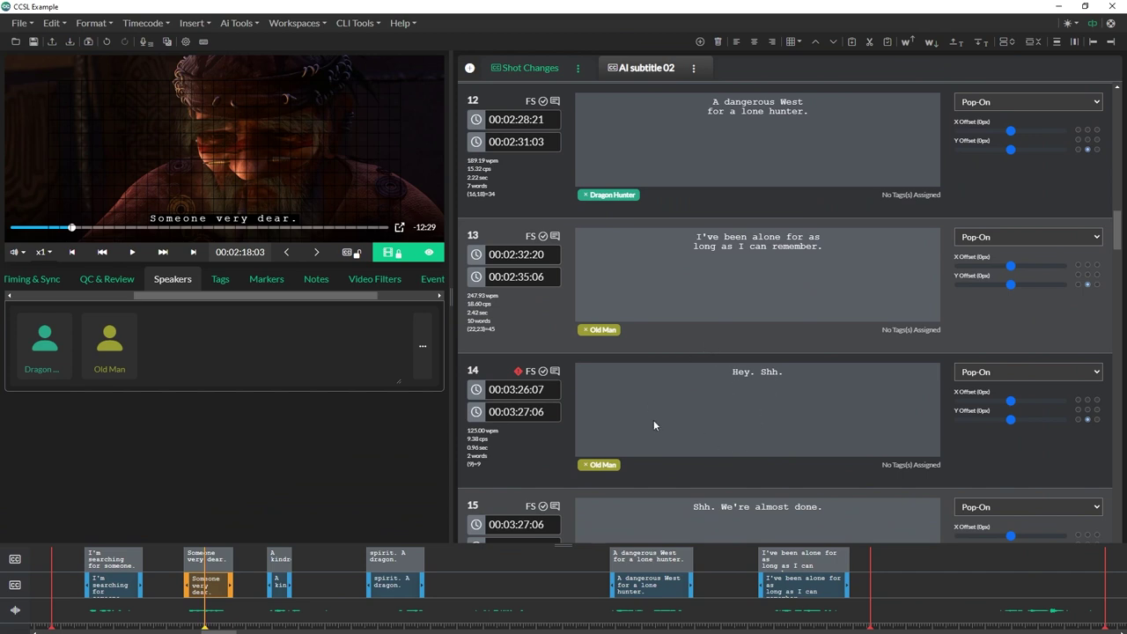
{"action": "scroll", "coordinate": [831, 422], "scroll_direction": "down", "scroll_amount": 1}
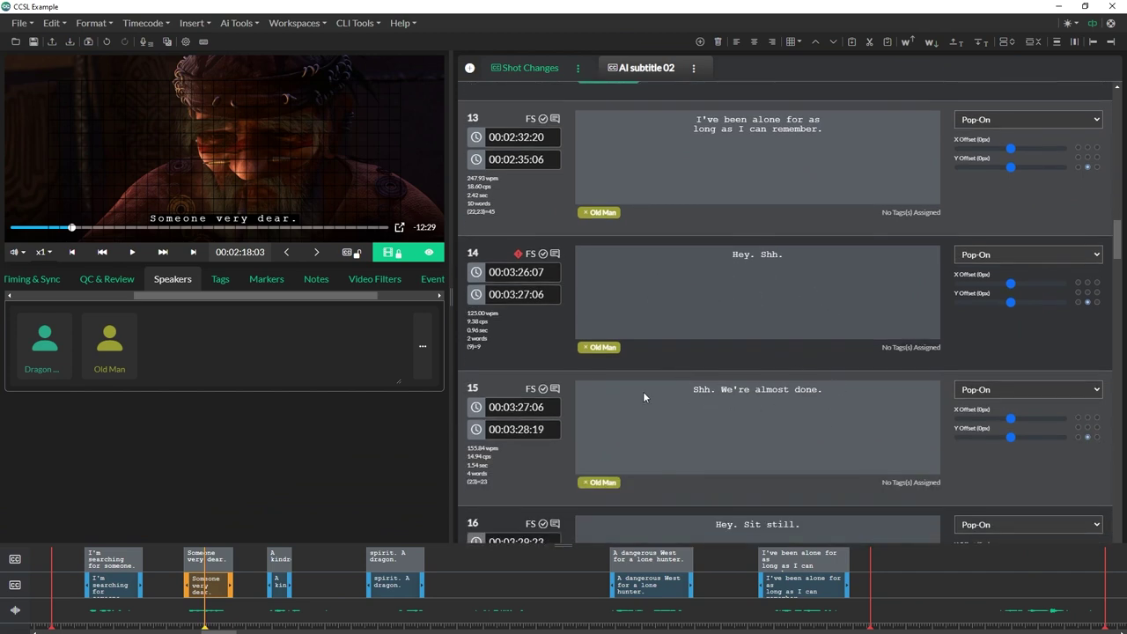
{"action": "scroll", "coordinate": [726, 416], "scroll_direction": "down", "scroll_amount": 2}
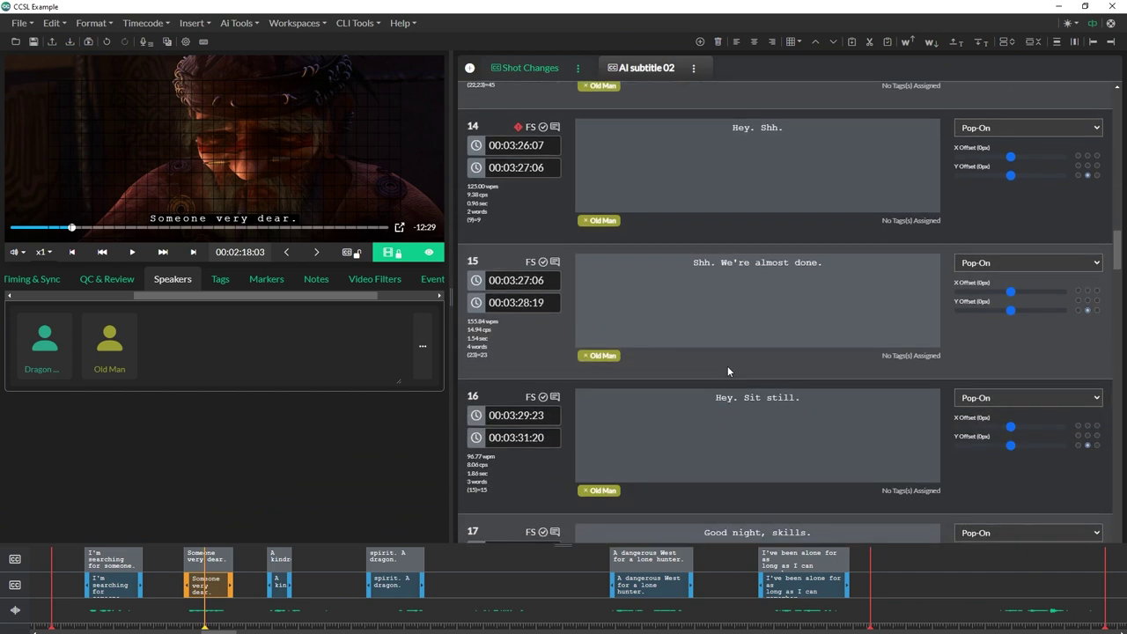
{"action": "scroll", "coordinate": [729, 361], "scroll_direction": "down", "scroll_amount": 1}
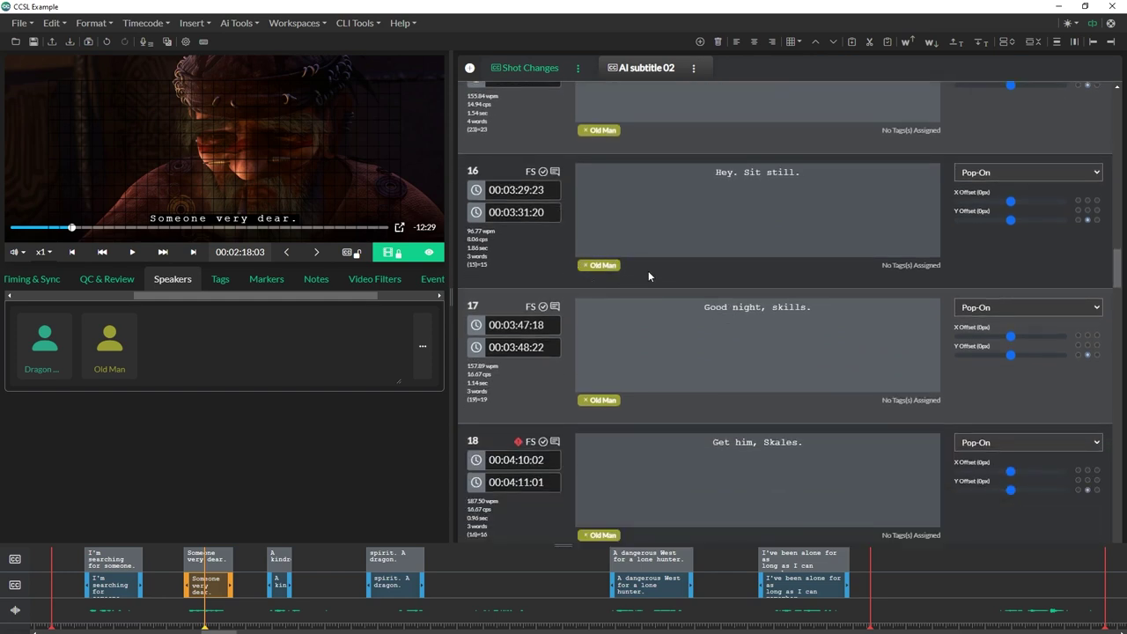
{"action": "scroll", "coordinate": [648, 273], "scroll_direction": "up", "scroll_amount": 1}
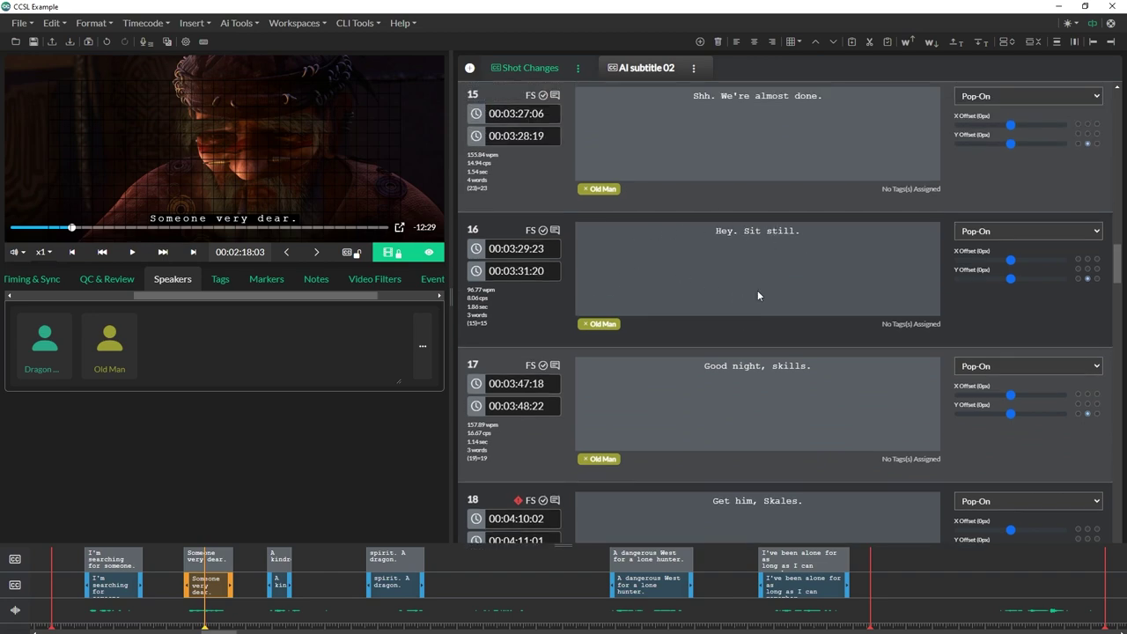
{"action": "scroll", "coordinate": [810, 281], "scroll_direction": "up", "scroll_amount": 10}
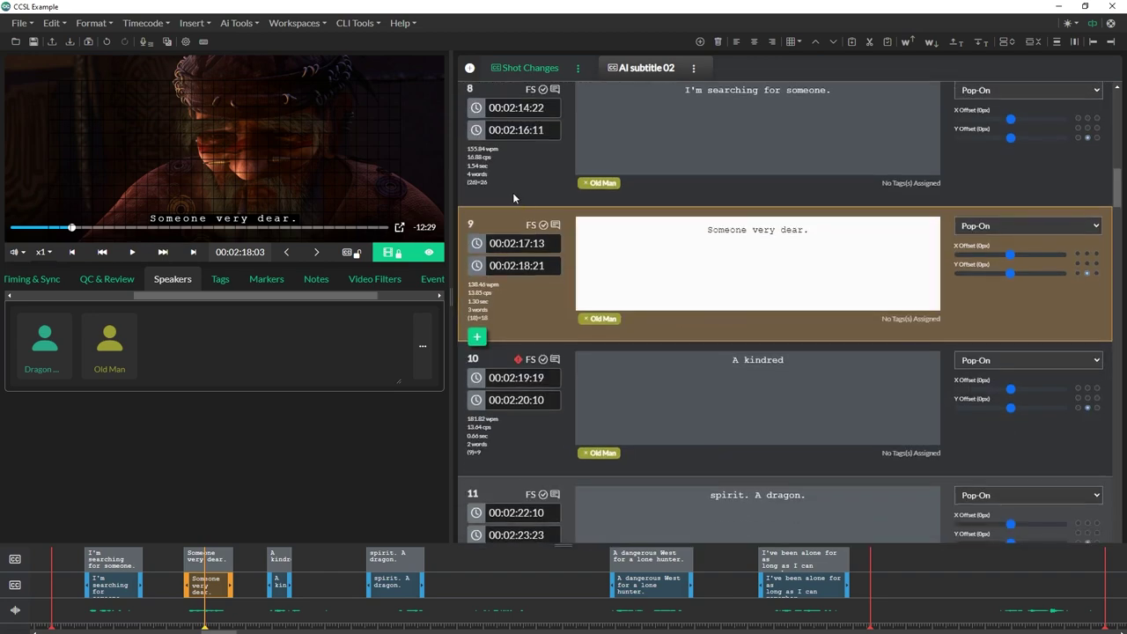
Select all AI subtitle 02 events, insert speaker names wrapped in [ and ], and check subtitle 9
{"action": "right_click", "coordinate": [511, 185]}
{"action": "left_click", "coordinate": [548, 329]}
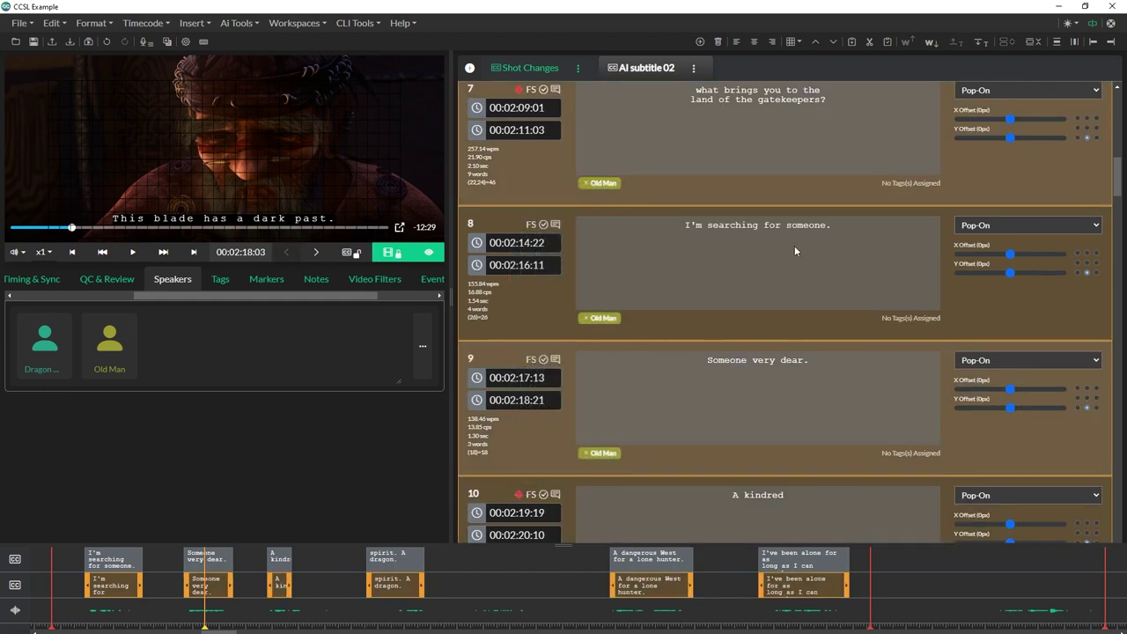
{"action": "left_click", "coordinate": [188, 27]}
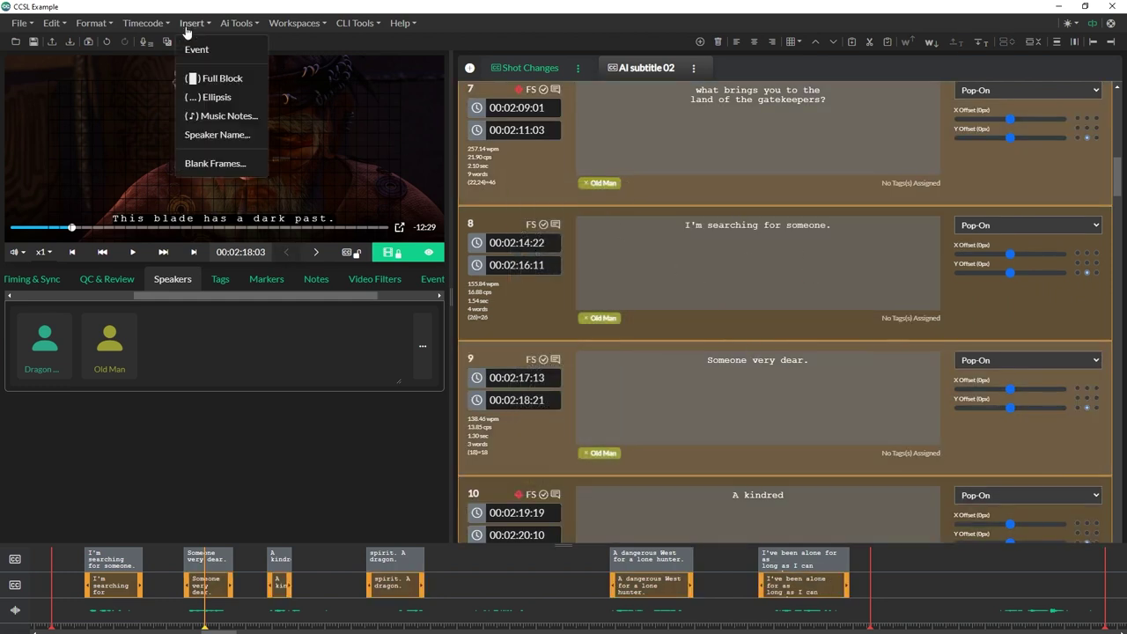
{"action": "left_click", "coordinate": [216, 135]}
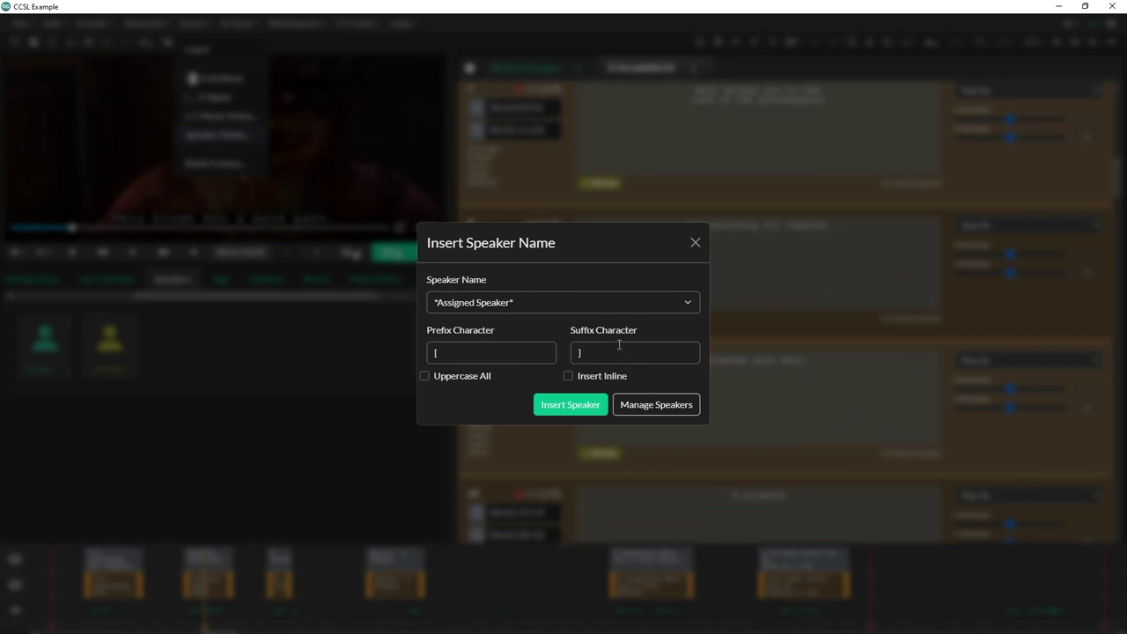
{"action": "left_click", "coordinate": [569, 376]}
{"action": "left_click", "coordinate": [568, 376]}
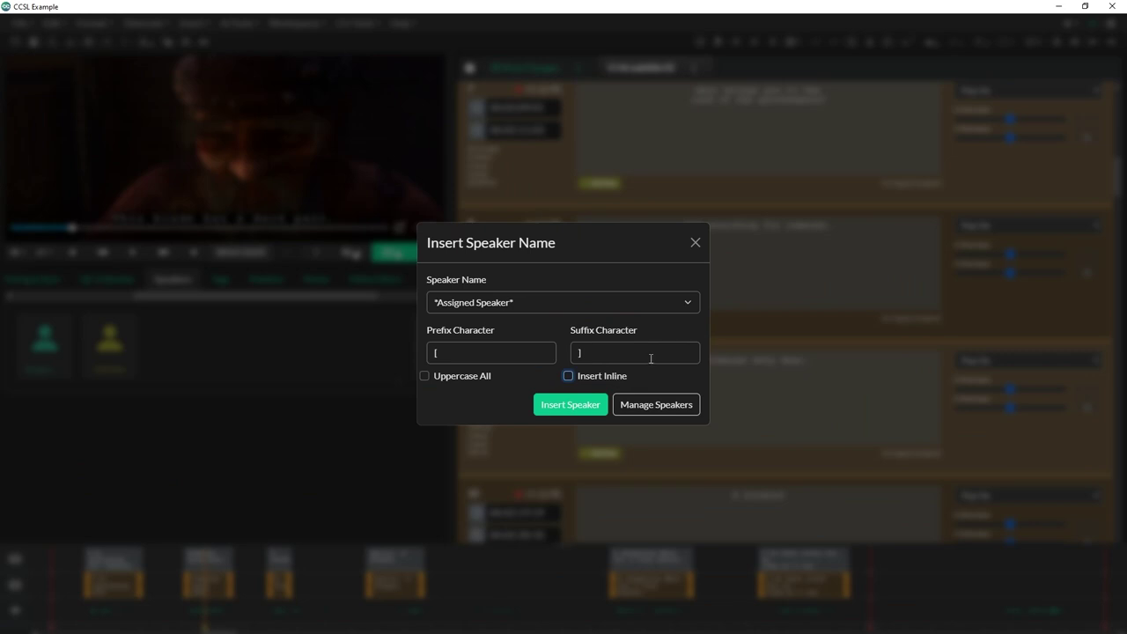
{"action": "left_click", "coordinate": [558, 404]}
{"action": "left_click", "coordinate": [824, 419]}
{"action": "scroll", "coordinate": [780, 282], "scroll_direction": "down", "scroll_amount": 3}
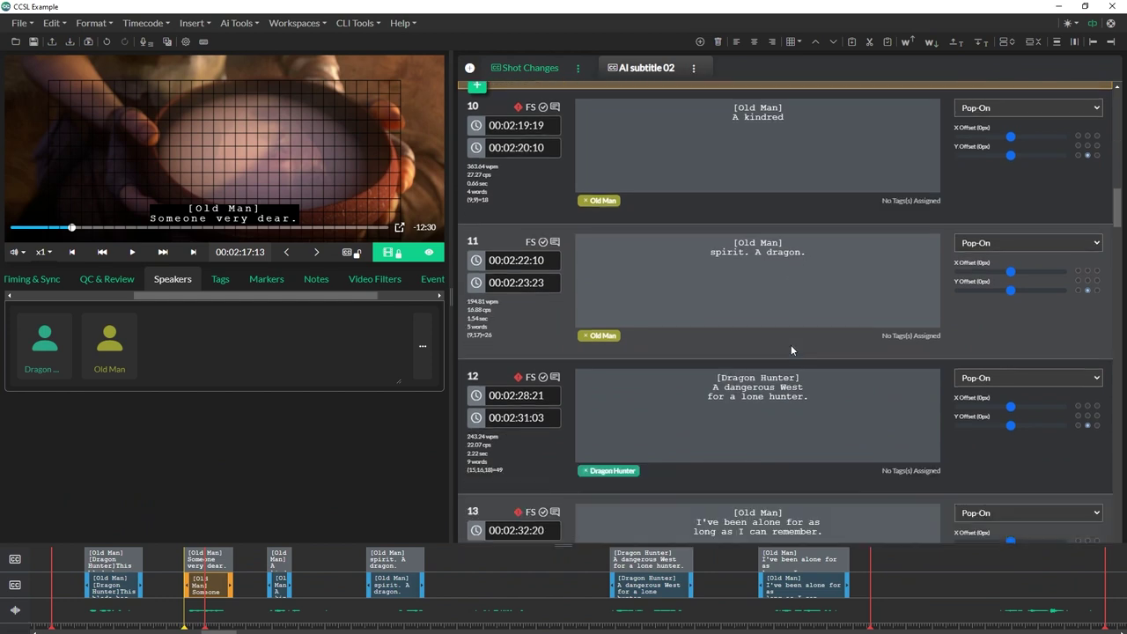
{"action": "scroll", "coordinate": [791, 349], "scroll_direction": "down", "scroll_amount": 5}
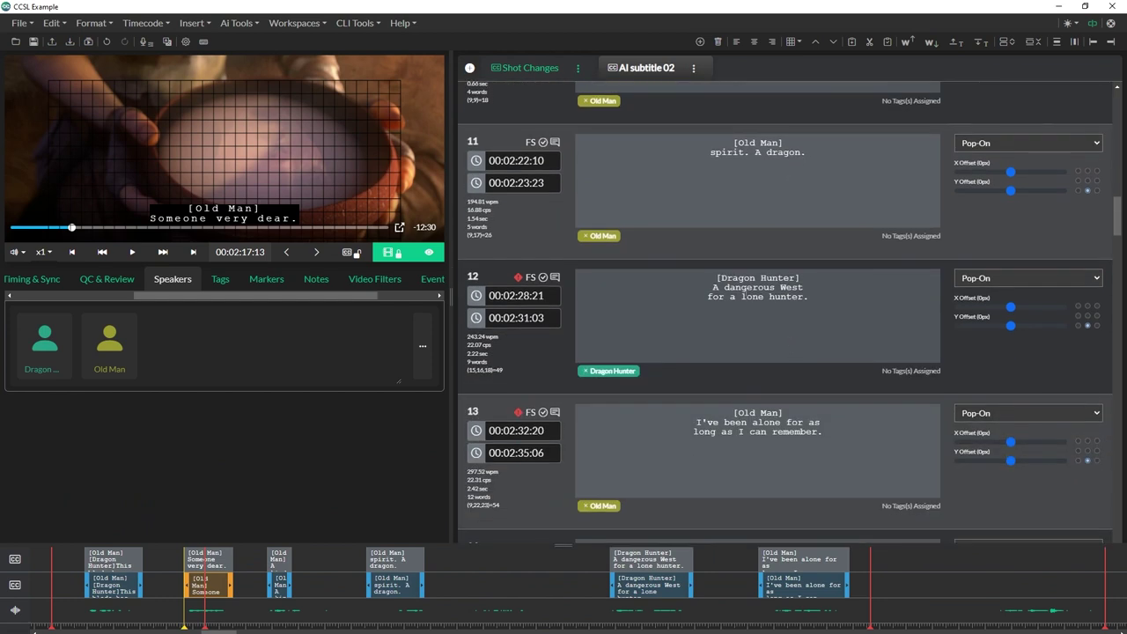
{"action": "scroll", "coordinate": [785, 319], "scroll_direction": "down", "scroll_amount": 3}
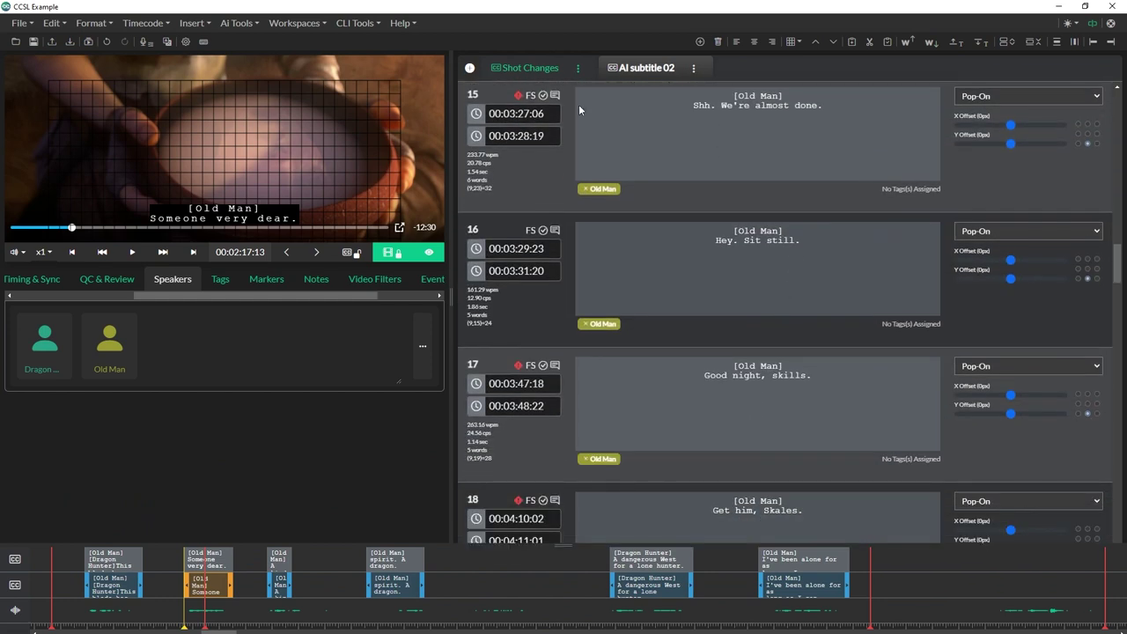
Go to the first entry in Shot Changes and show its note in the Notes panel
{"action": "left_click", "coordinate": [520, 67]}
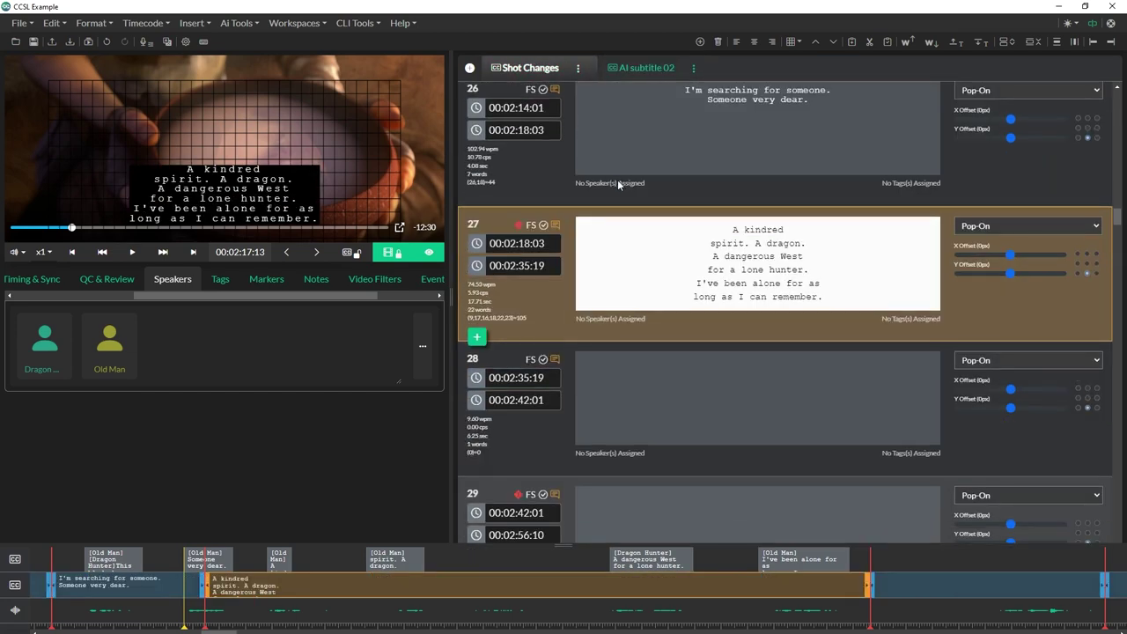
{"action": "scroll", "coordinate": [665, 357], "scroll_direction": "down", "scroll_amount": 1}
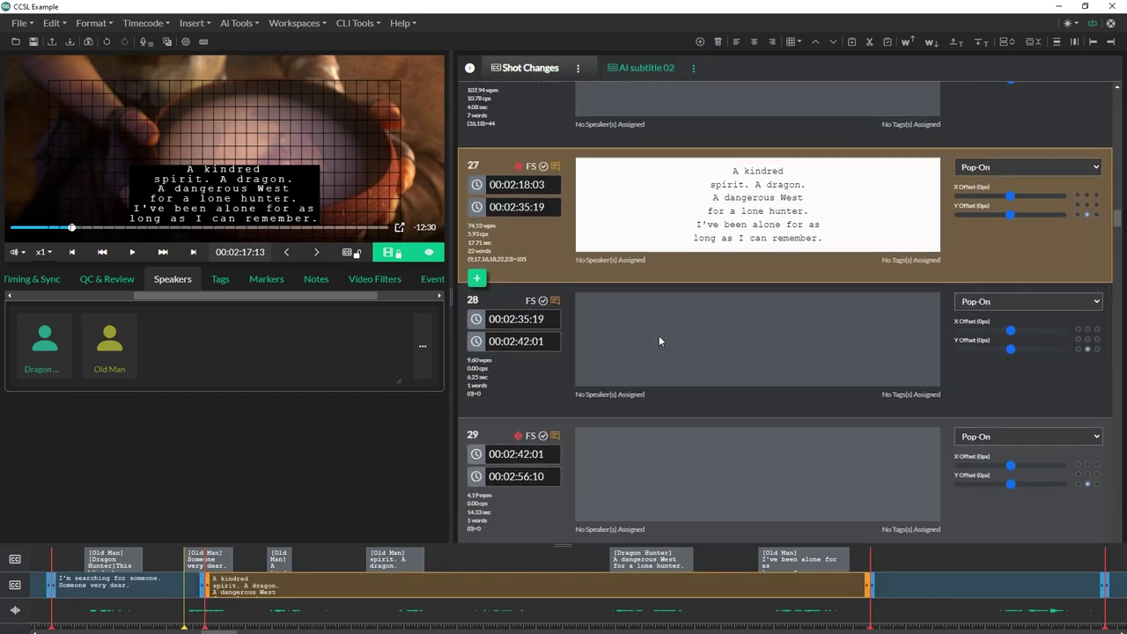
{"action": "left_click_drag", "start_coordinate": [1116, 220], "coordinate": [1101, 92]}
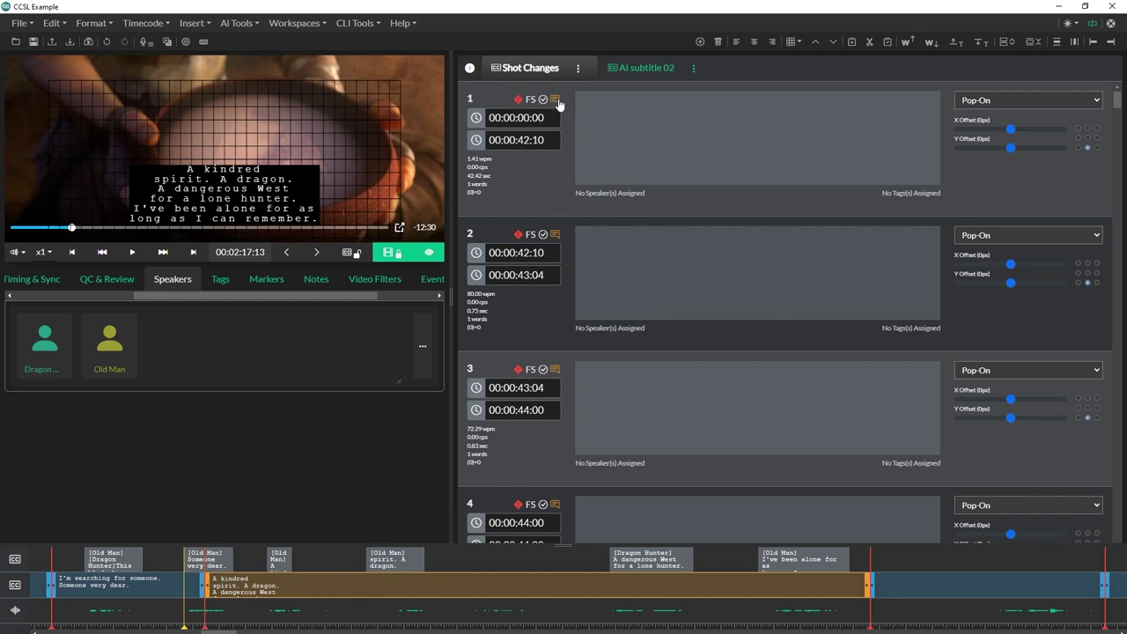
{"action": "left_click", "coordinate": [555, 100]}
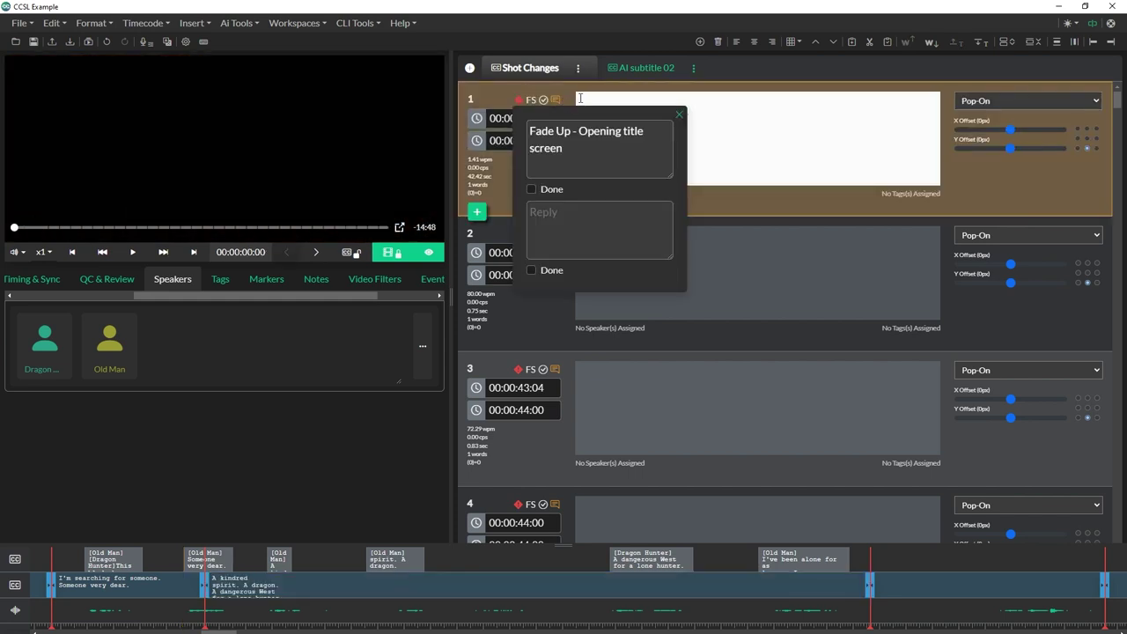
{"action": "left_click", "coordinate": [698, 122]}
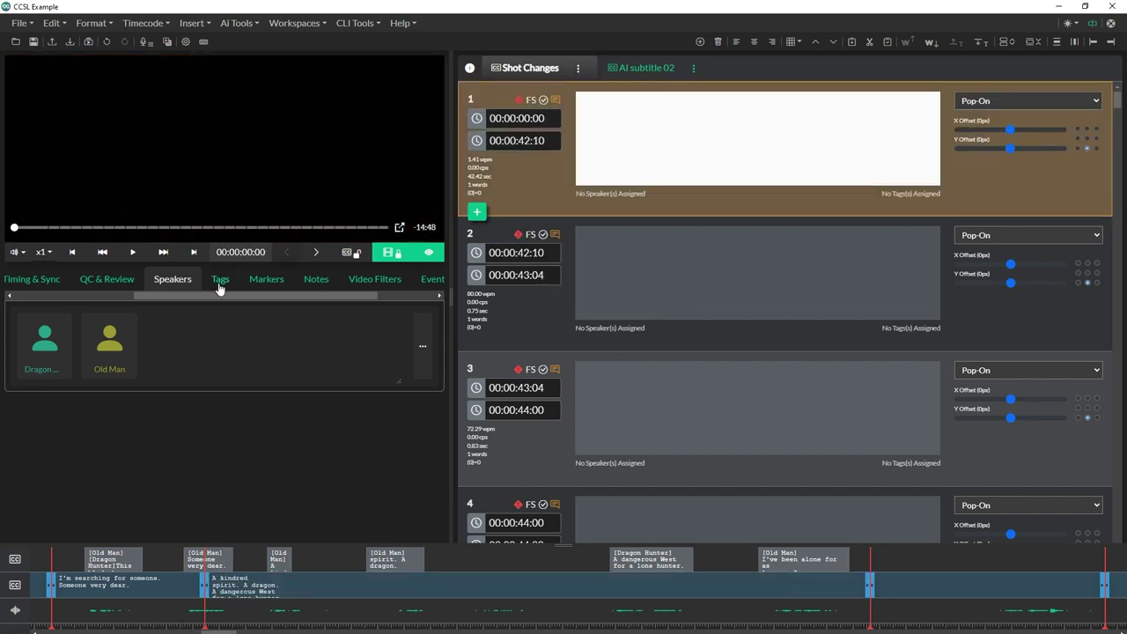
{"action": "left_click", "coordinate": [317, 280]}
Review the notes of Shot Changes 2 through 8
{"action": "left_click", "coordinate": [673, 234]}
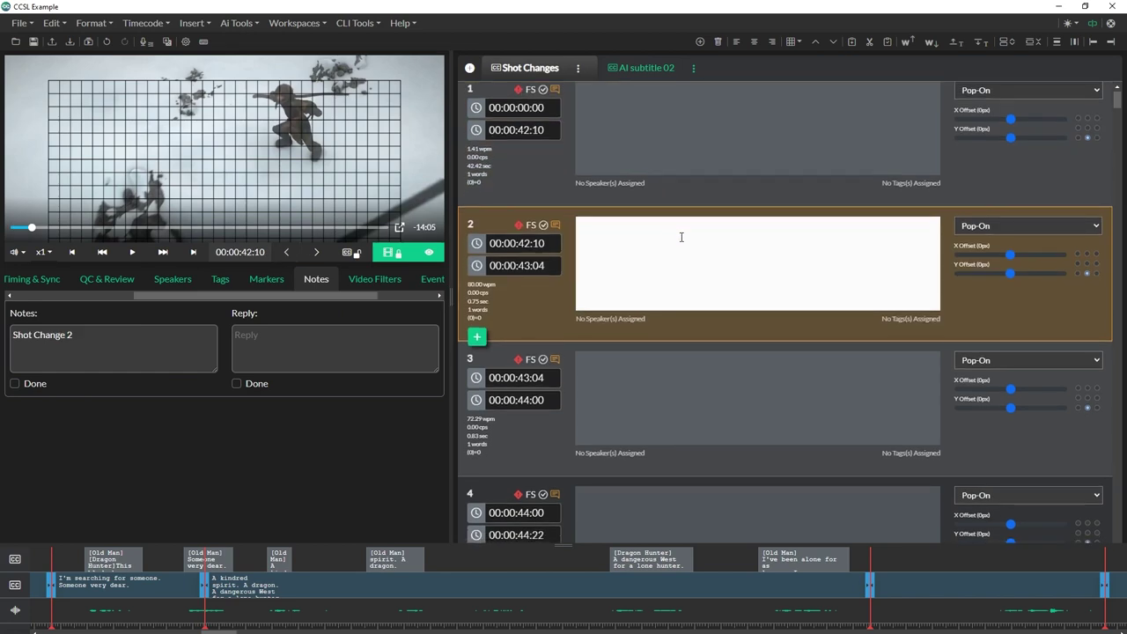
{"action": "left_click", "coordinate": [696, 393]}
{"action": "left_click", "coordinate": [701, 419]}
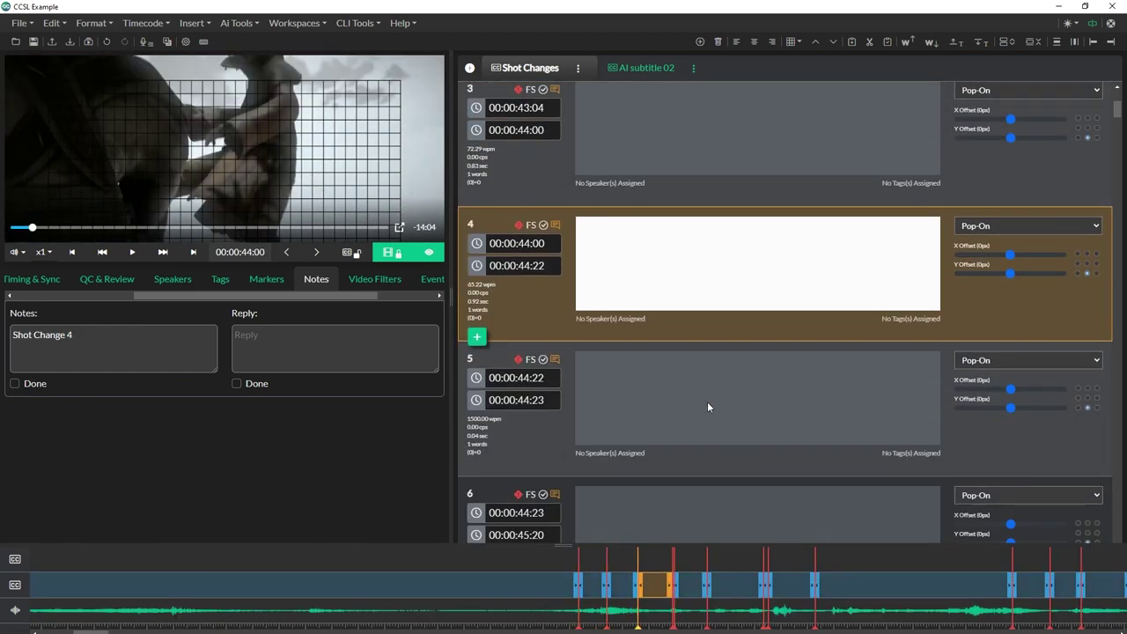
{"action": "left_click", "coordinate": [698, 489]}
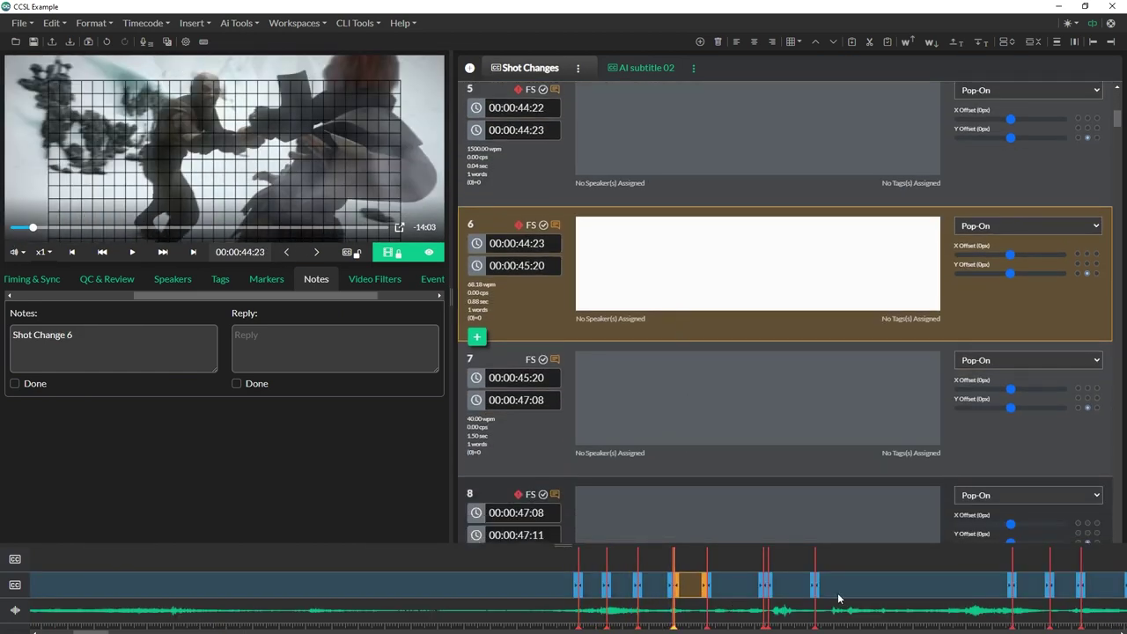
{"action": "left_click", "coordinate": [739, 401]}
{"action": "left_click", "coordinate": [739, 401]}
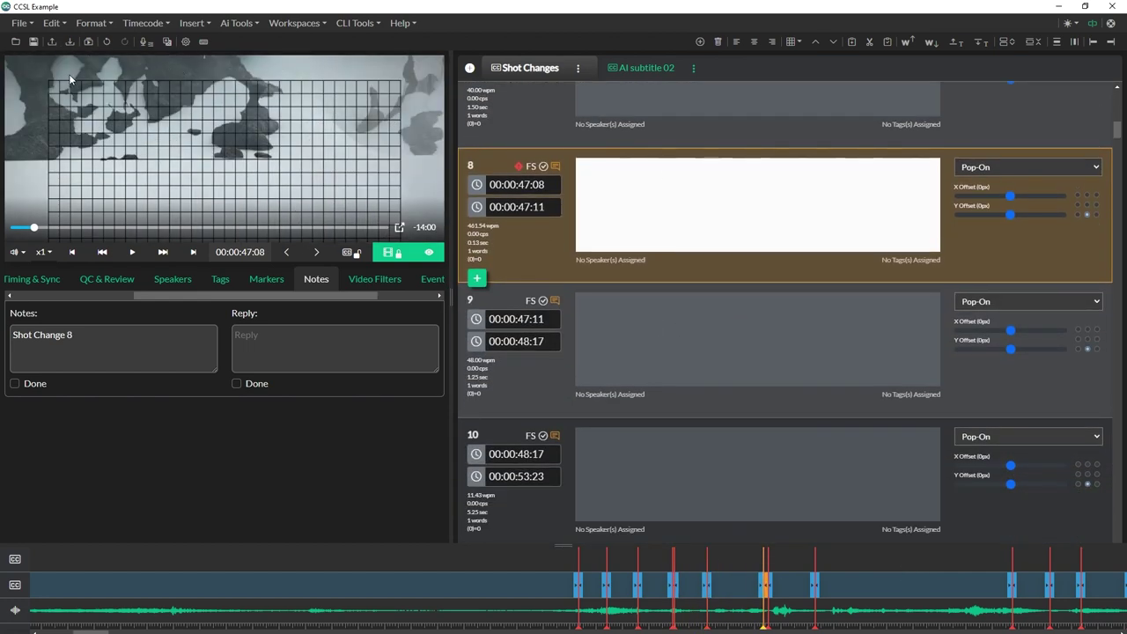
{"action": "left_click", "coordinate": [53, 42]}
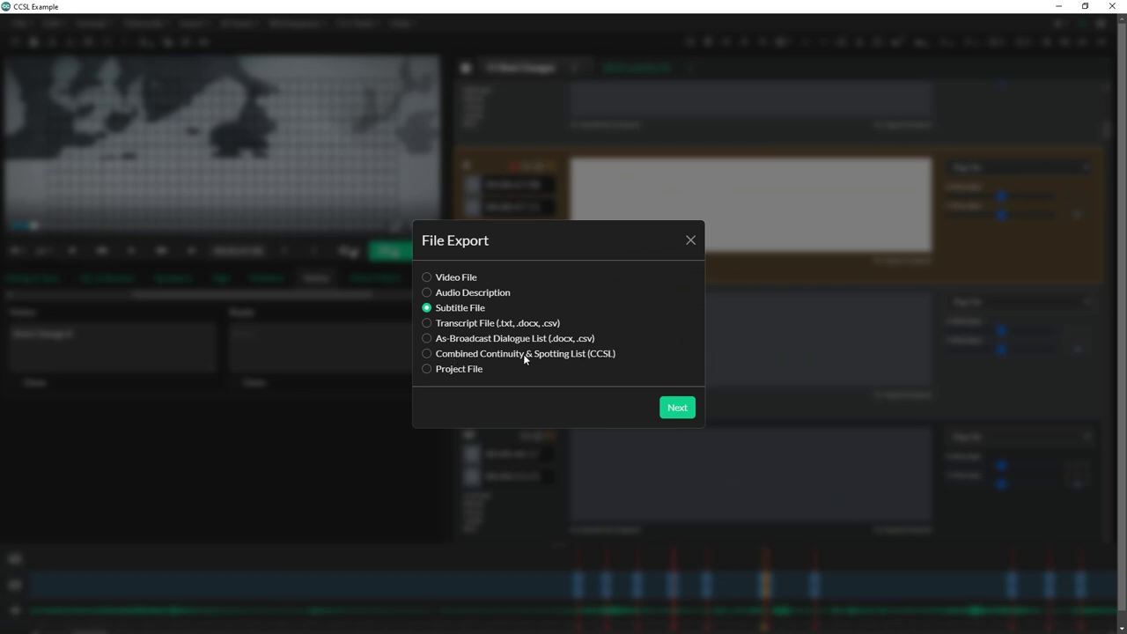
Choose the Combined Continuity & Spotting List export, keeping the CCSL Example title and default template
{"action": "left_click", "coordinate": [516, 354]}
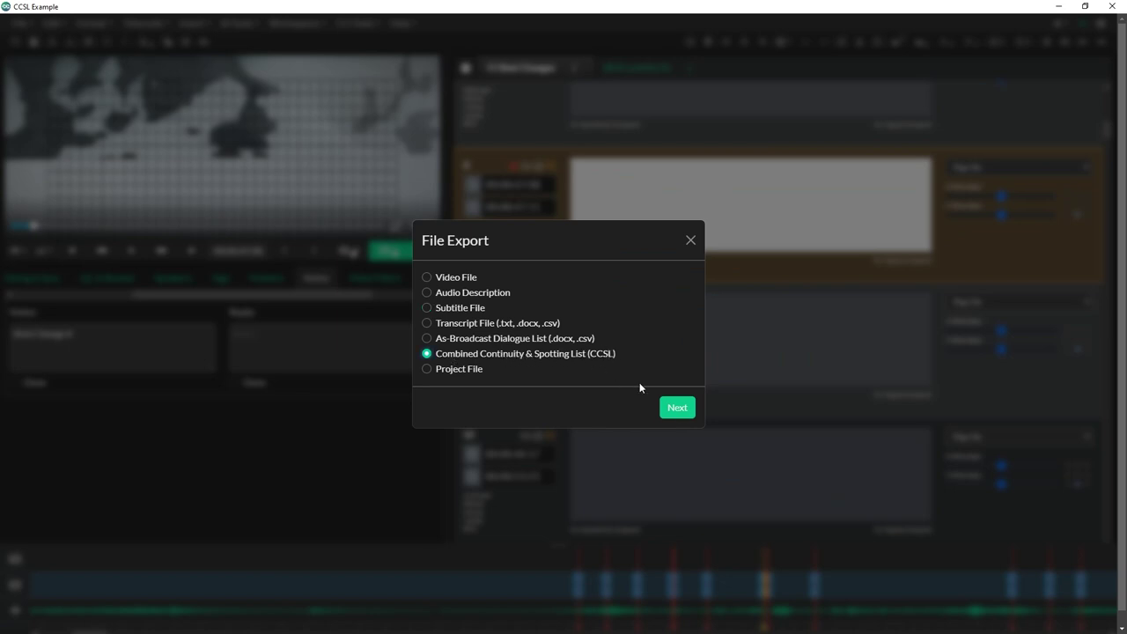
{"action": "left_click", "coordinate": [683, 409]}
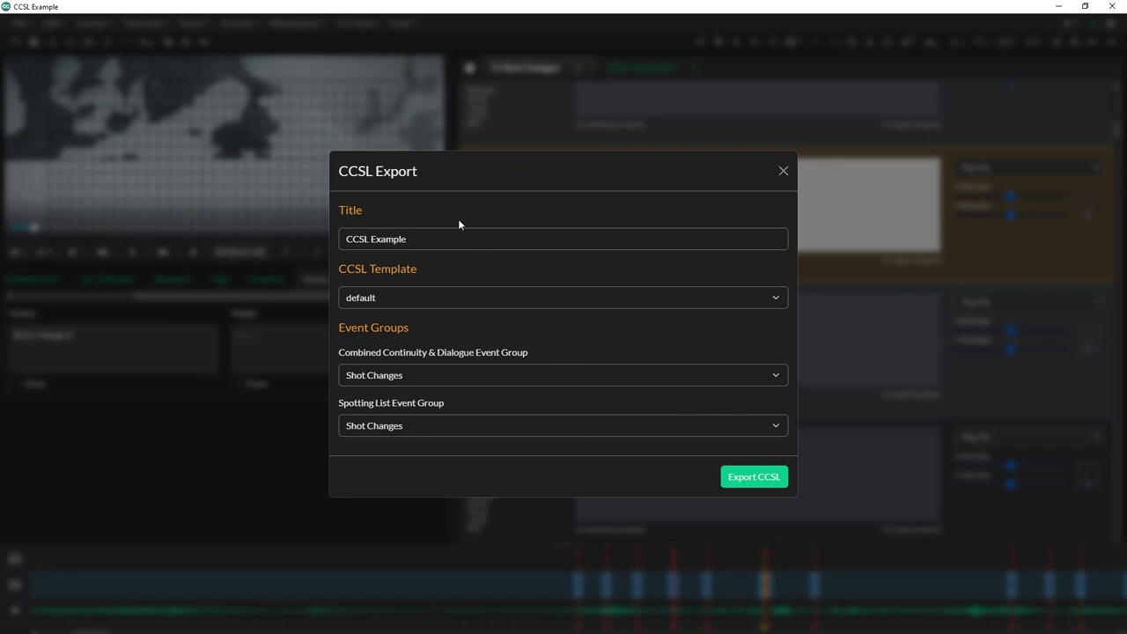
{"action": "left_click", "coordinate": [417, 236]}
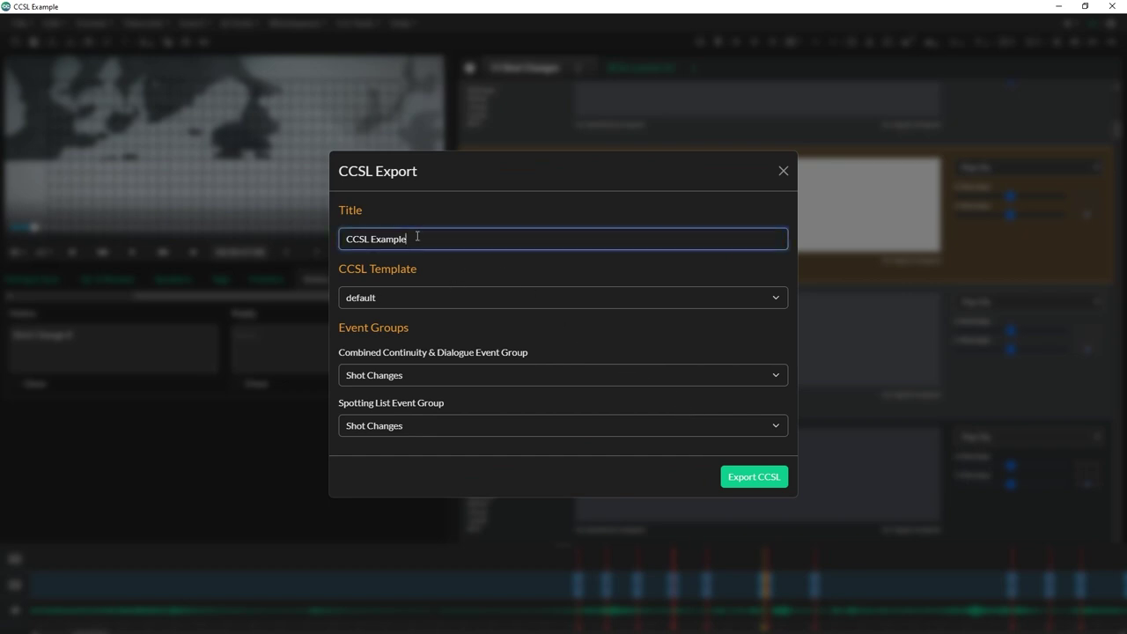
{"action": "left_click", "coordinate": [358, 301]}
{"action": "left_click", "coordinate": [385, 317]}
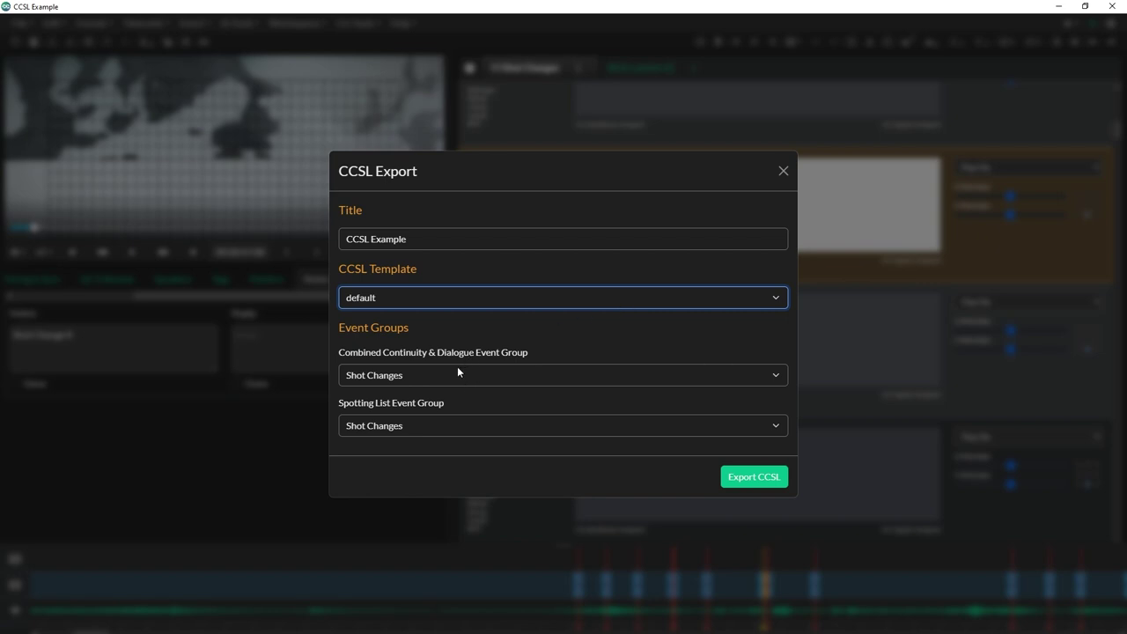
Keep Shot Changes for continuity, set AI subtitle 02 as the spotting list group, and export
{"action": "left_click", "coordinate": [434, 372]}
{"action": "left_click", "coordinate": [407, 395]}
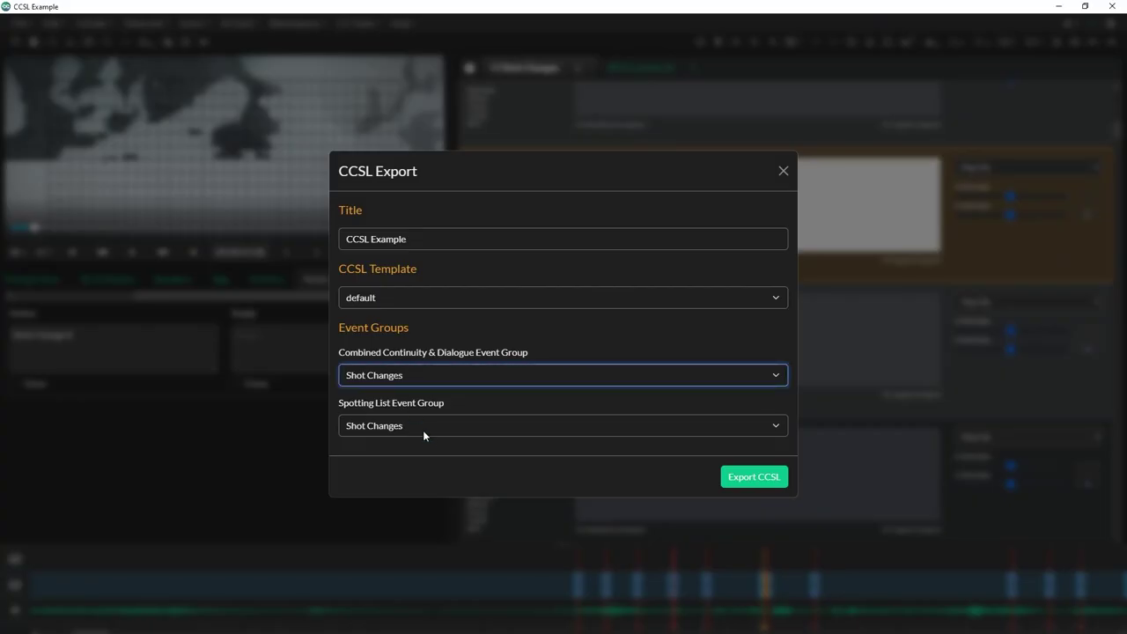
{"action": "left_click_drag", "start_coordinate": [340, 403], "coordinate": [450, 407]}
{"action": "left_click", "coordinate": [451, 407]}
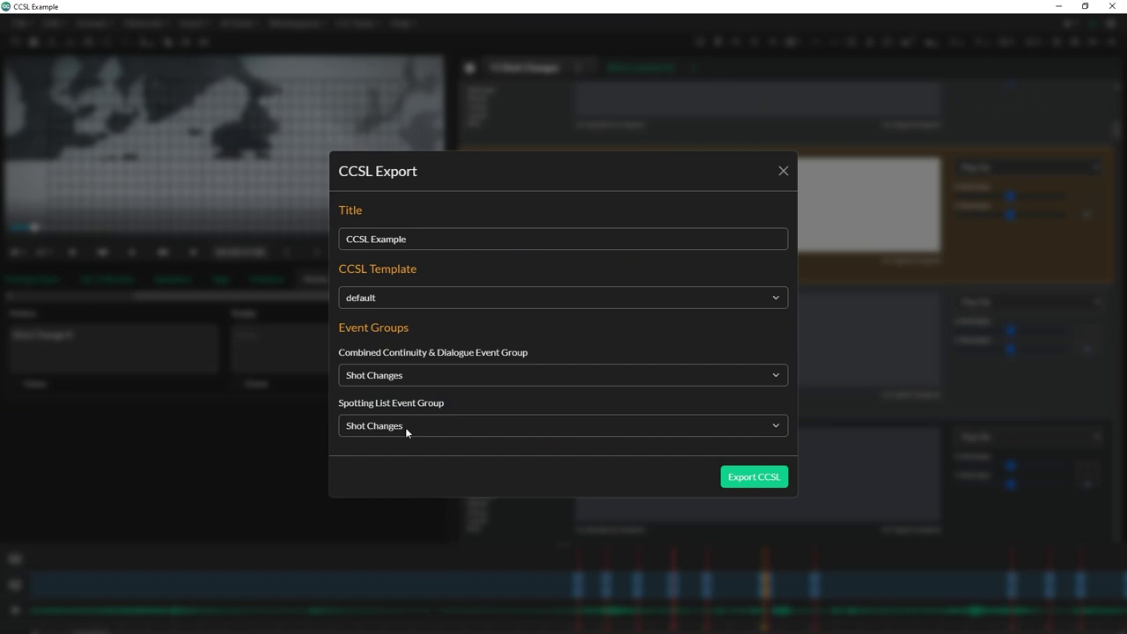
{"action": "left_click", "coordinate": [738, 426]}
{"action": "left_click", "coordinate": [417, 458]}
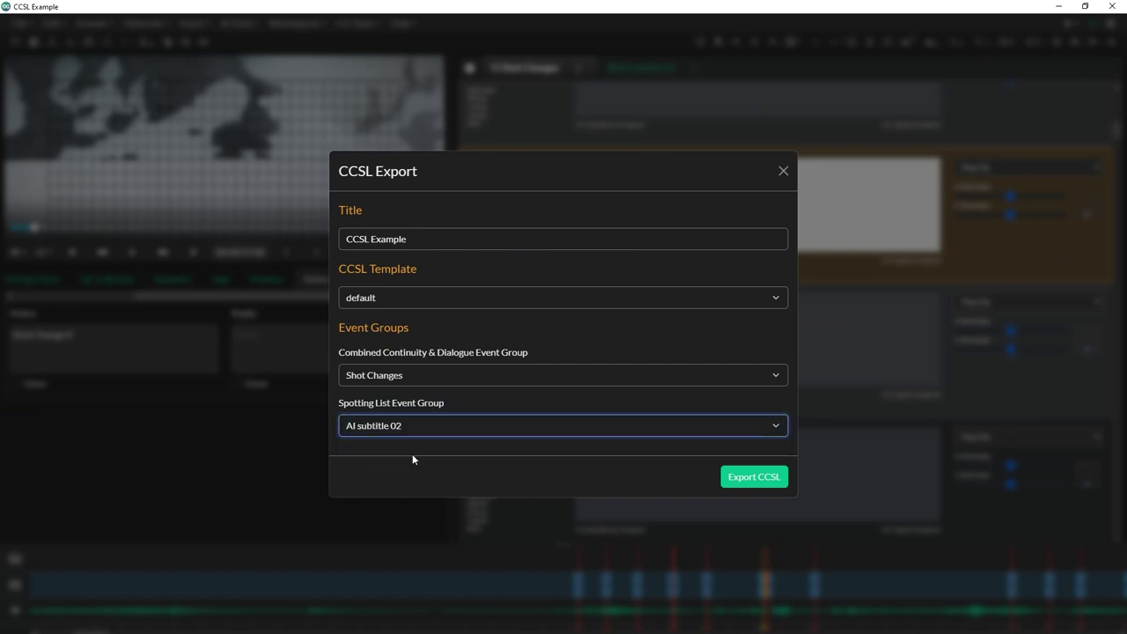
{"action": "left_click", "coordinate": [755, 476]}
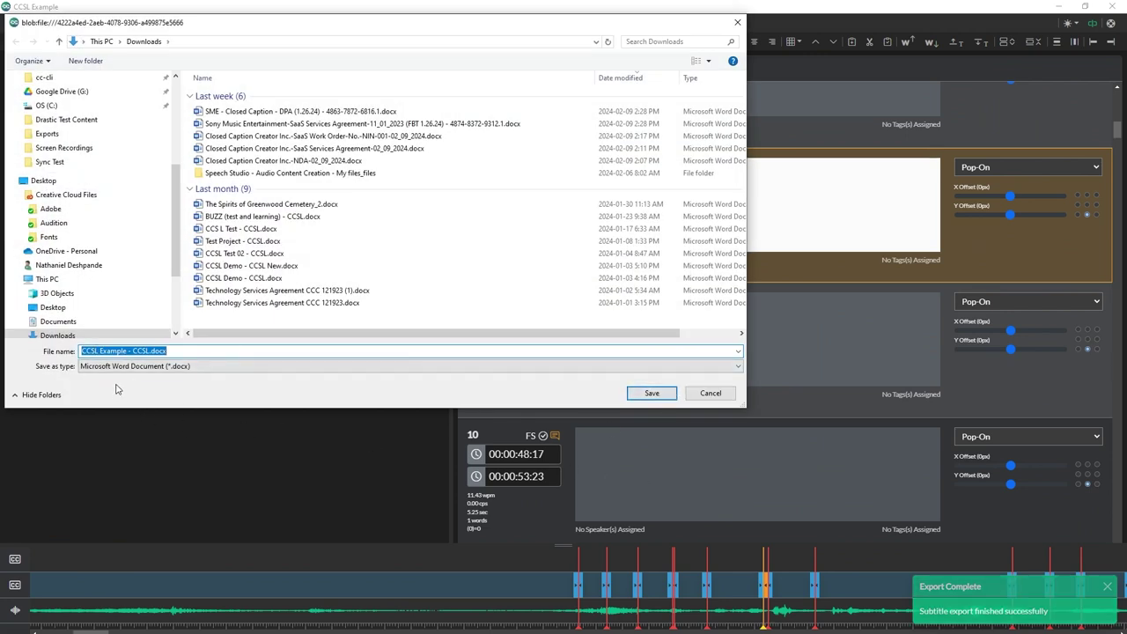
Append 02 to the suggested name and save as 'CCSL Example - CCSL02.docx'
{"action": "left_click", "coordinate": [126, 350]}
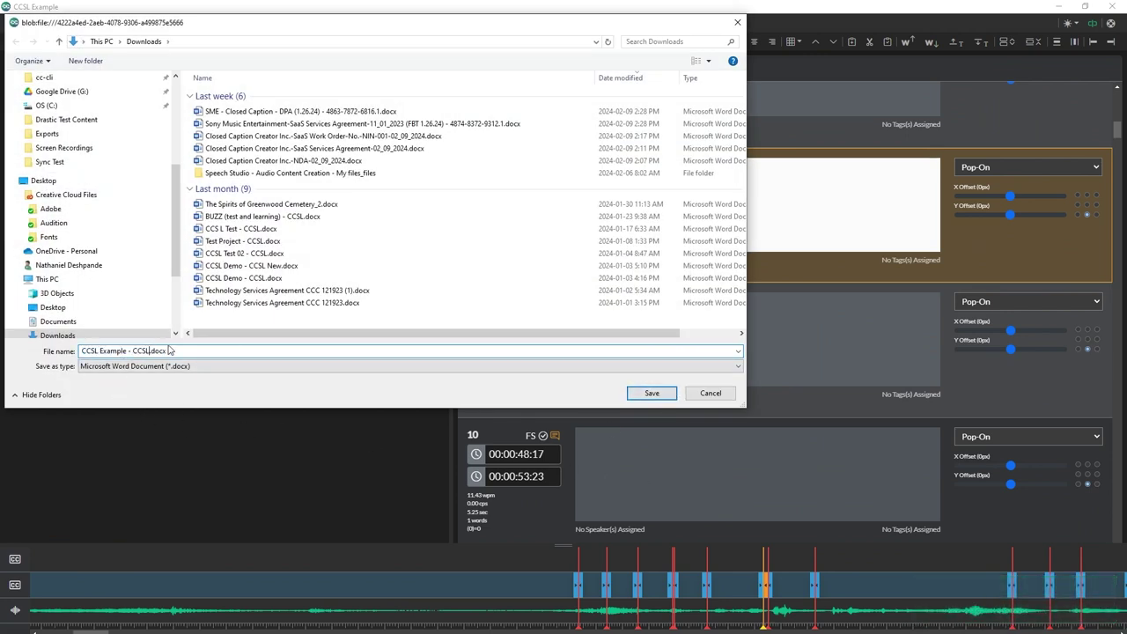
{"action": "type", "text": "02"}
{"action": "left_click", "coordinate": [650, 394]}
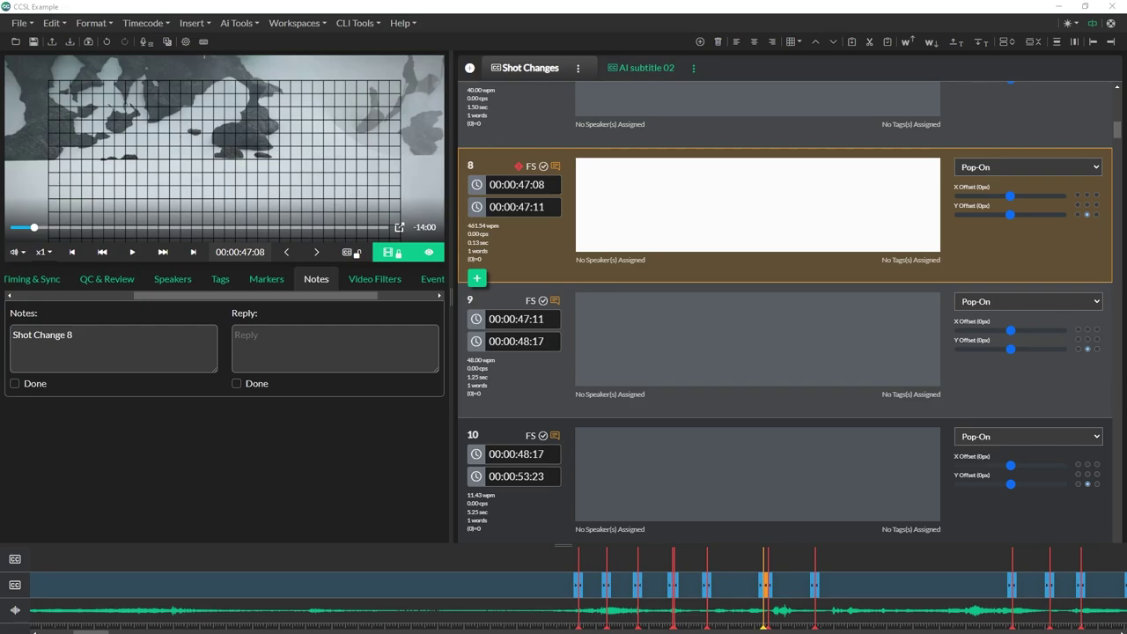
Open 'CCSL Example - CCSL02.docx' from Downloads in Word using Ctrl+O and Browse
{"action": "key", "text": "alt"}
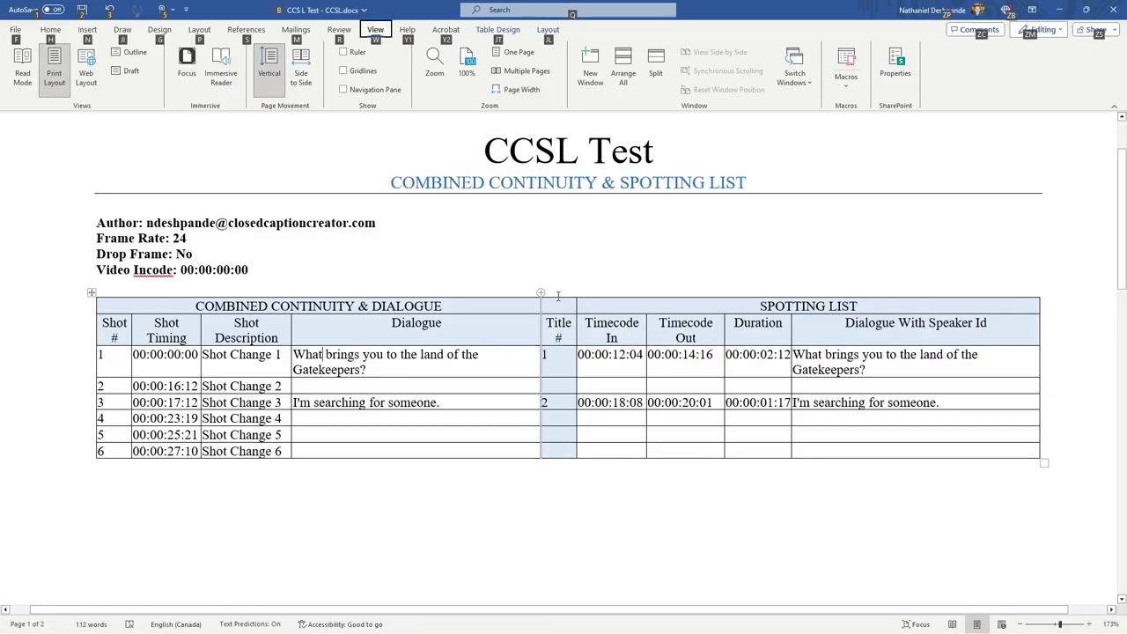
{"action": "key", "text": "ctrl+o"}
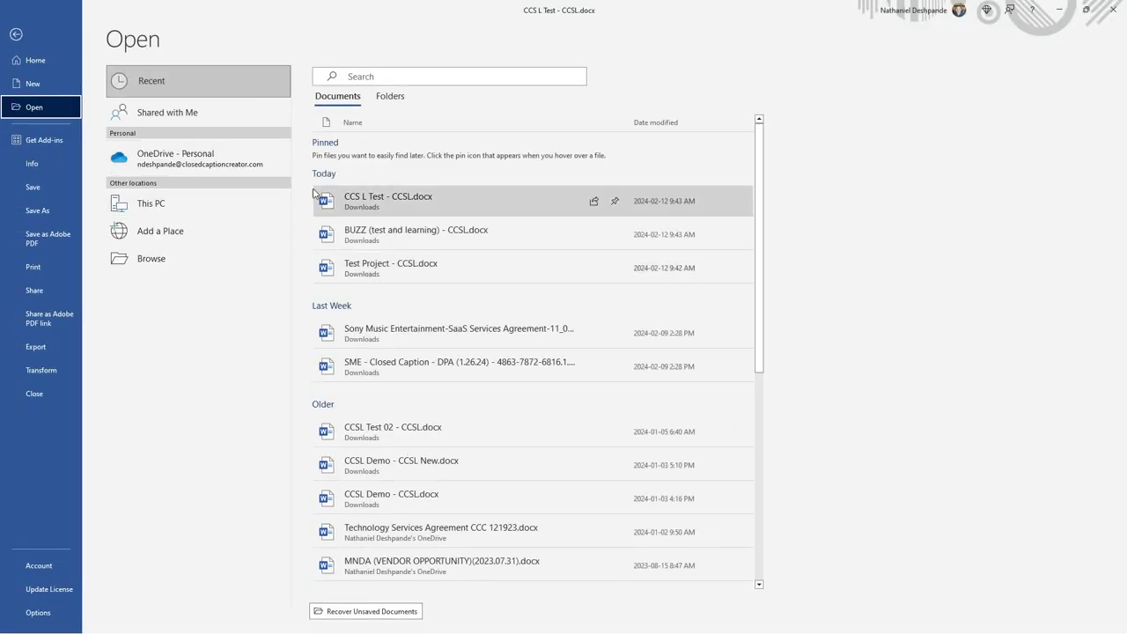
{"action": "left_click", "coordinate": [146, 262]}
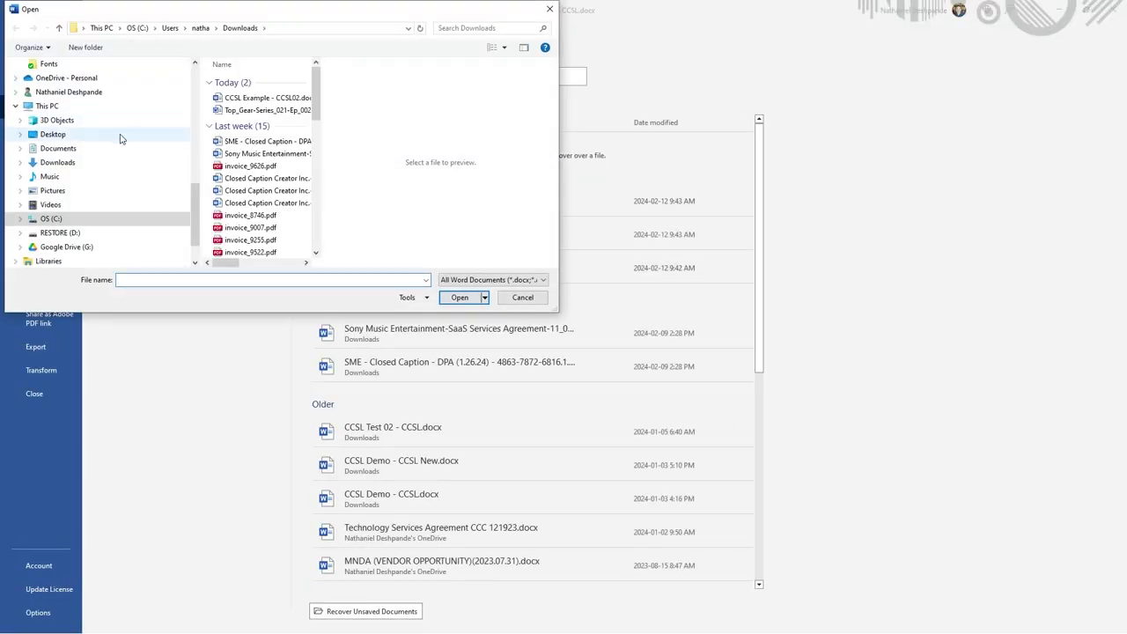
{"action": "scroll", "coordinate": [132, 123], "scroll_direction": "up", "scroll_amount": 3}
{"action": "left_click", "coordinate": [235, 99]}
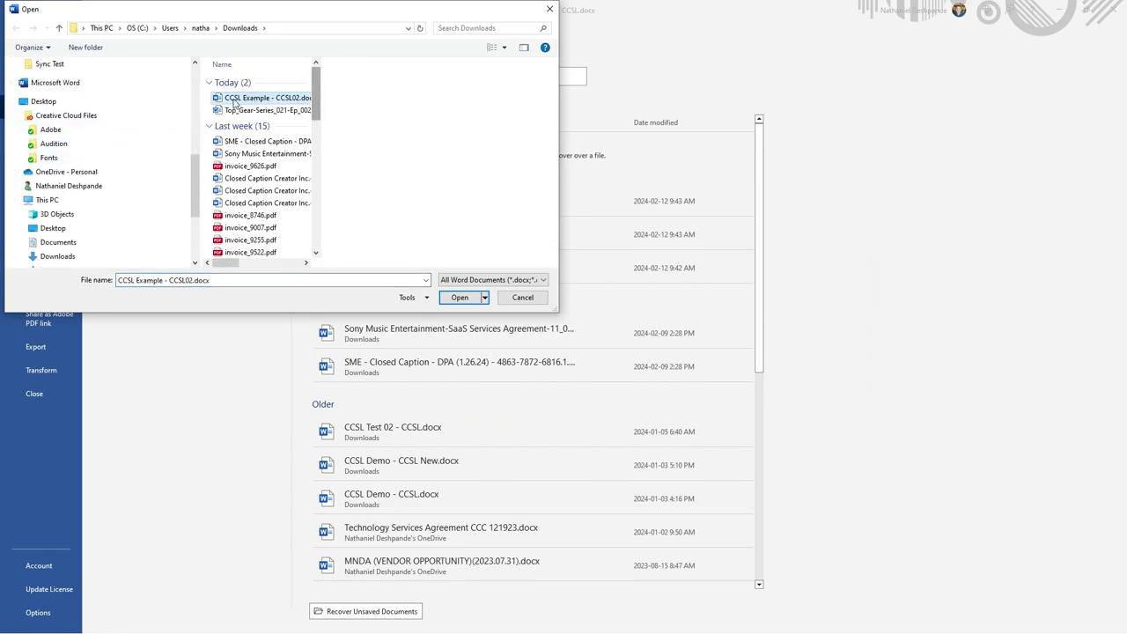
{"action": "left_click", "coordinate": [460, 297]}
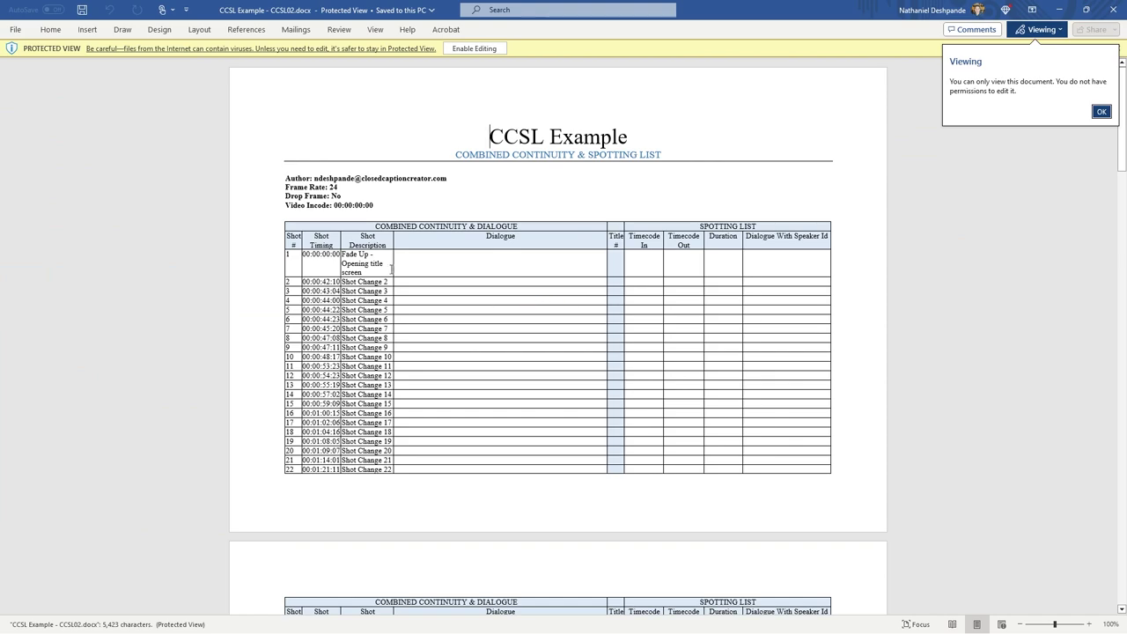
{"action": "left_click", "coordinate": [449, 258]}
{"action": "scroll", "coordinate": [681, 336], "scroll_direction": "down", "scroll_amount": 8}
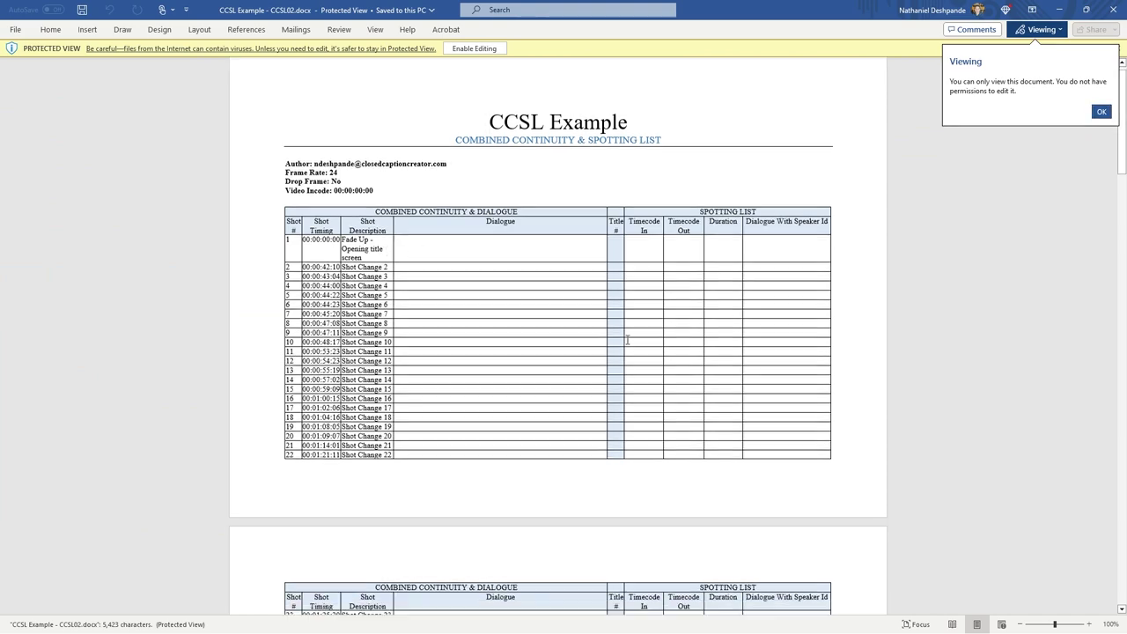
{"action": "scroll", "coordinate": [646, 393], "scroll_direction": "down", "scroll_amount": 3}
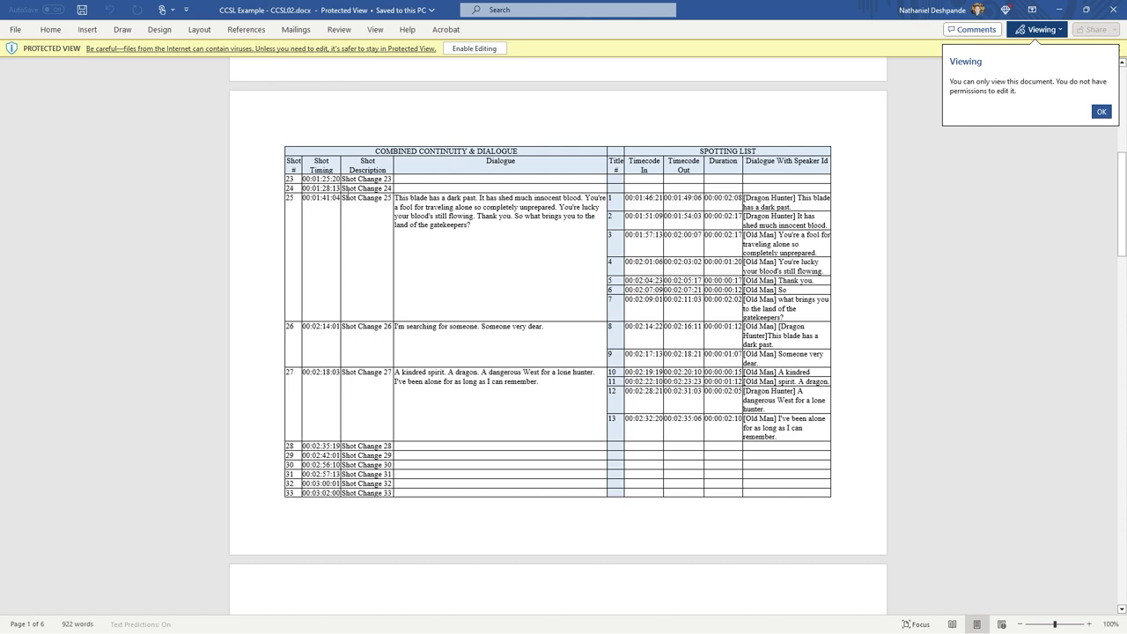
{"action": "left_click_drag", "start_coordinate": [344, 179], "coordinate": [394, 181]}
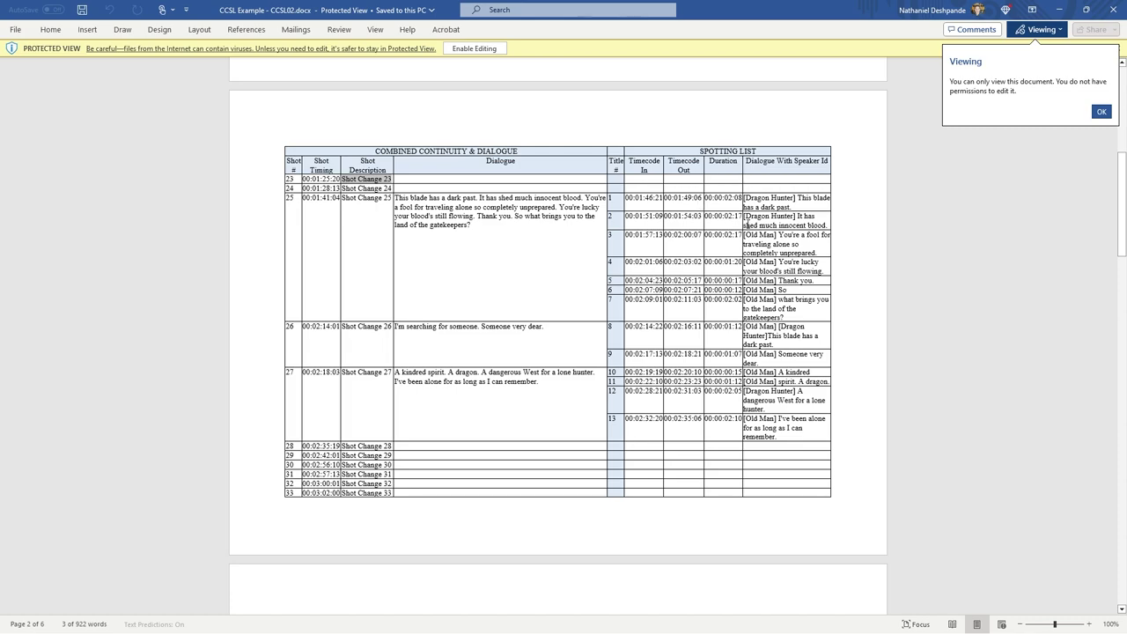
{"action": "scroll", "coordinate": [458, 392], "scroll_direction": "down", "scroll_amount": 5}
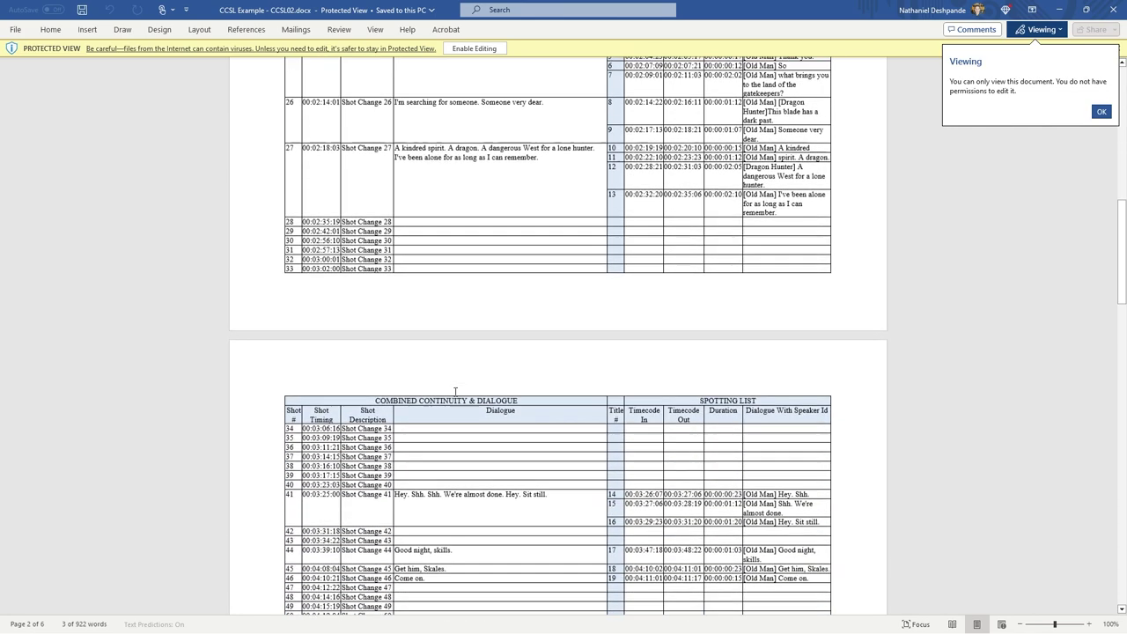
{"action": "scroll", "coordinate": [456, 390], "scroll_direction": "down", "scroll_amount": 3}
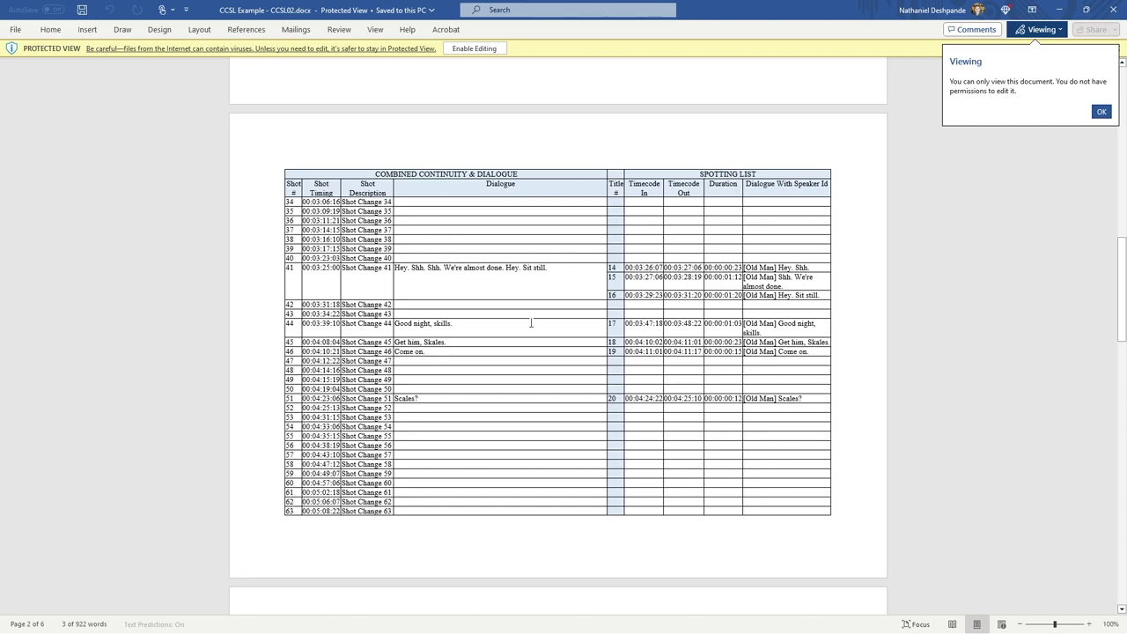
{"action": "scroll", "coordinate": [584, 345], "scroll_direction": "down", "scroll_amount": 10}
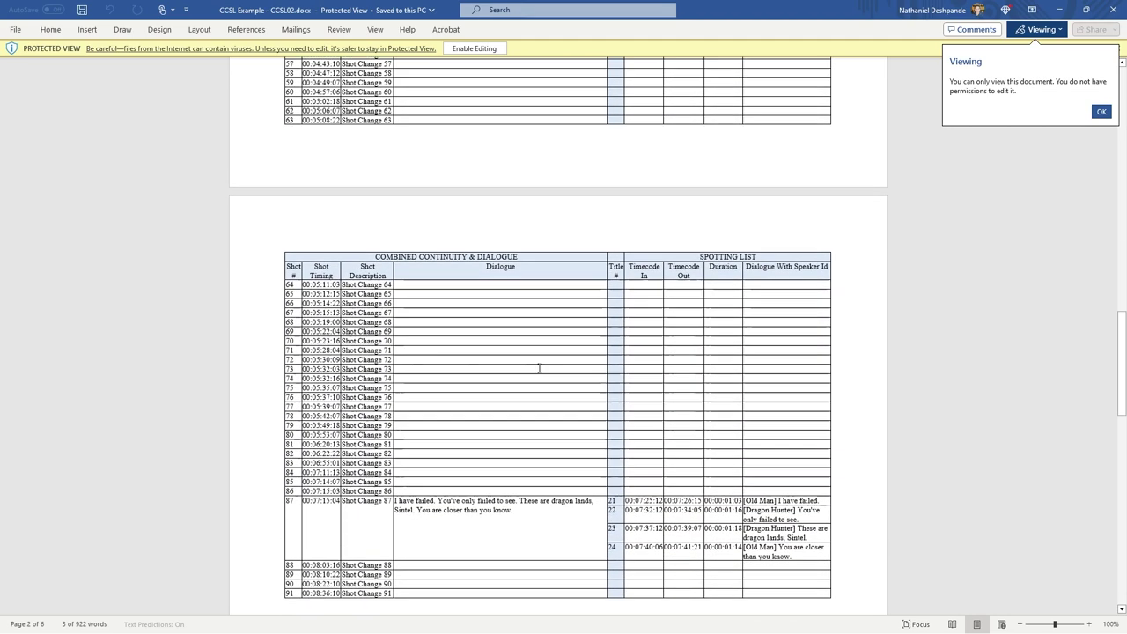
{"action": "scroll", "coordinate": [540, 368], "scroll_direction": "down", "scroll_amount": 4}
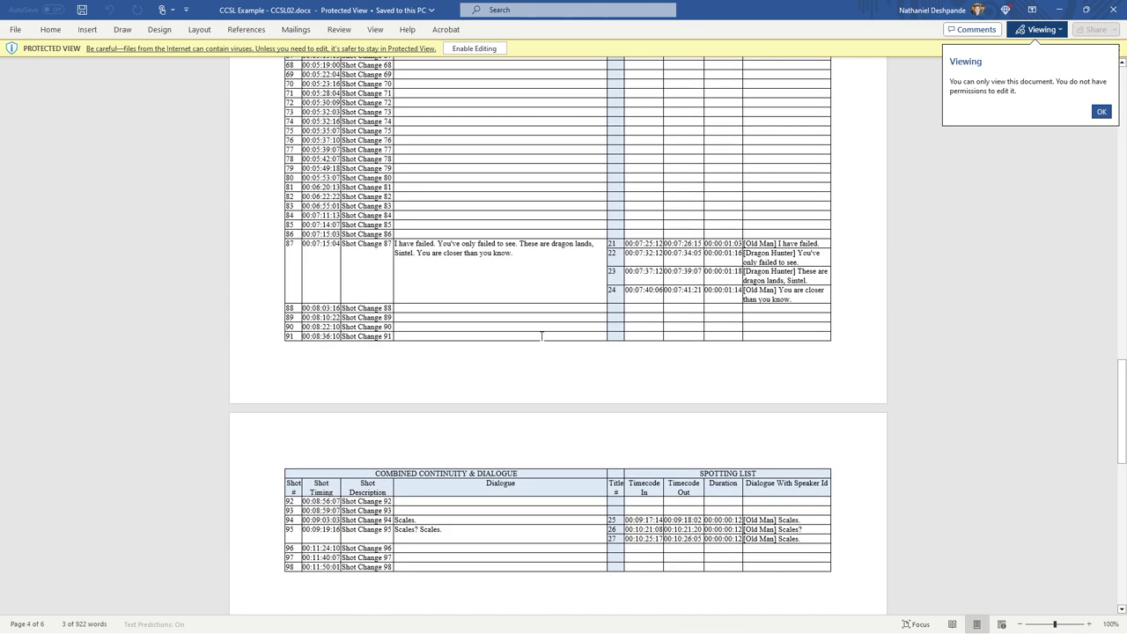
{"action": "scroll", "coordinate": [563, 333], "scroll_direction": "down", "scroll_amount": 8}
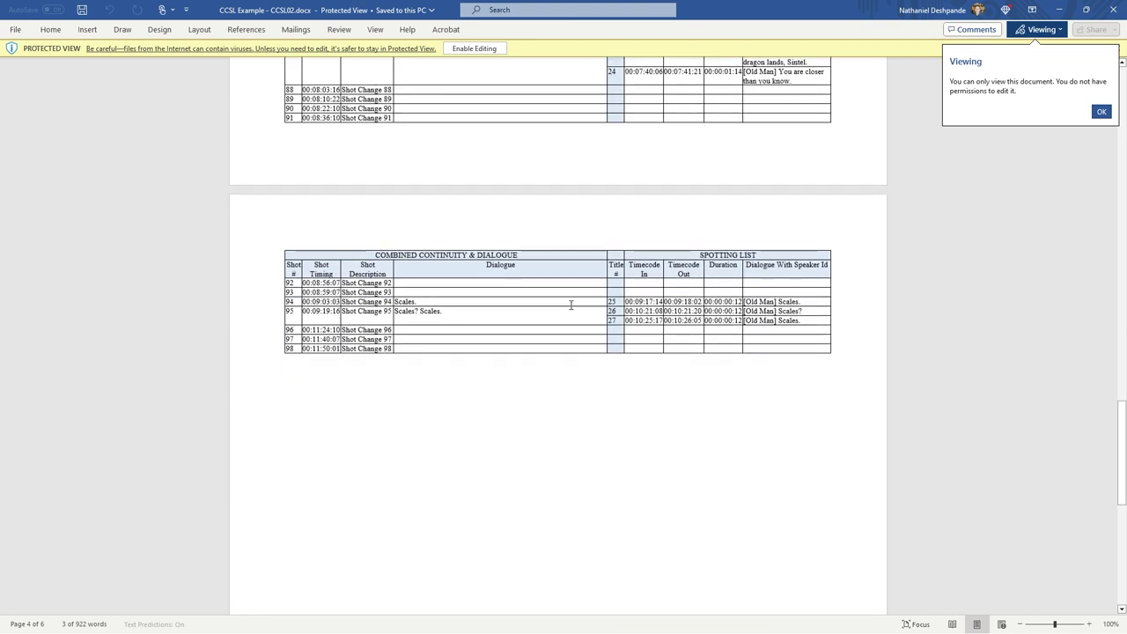
{"action": "scroll", "coordinate": [561, 289], "scroll_direction": "down", "scroll_amount": 5}
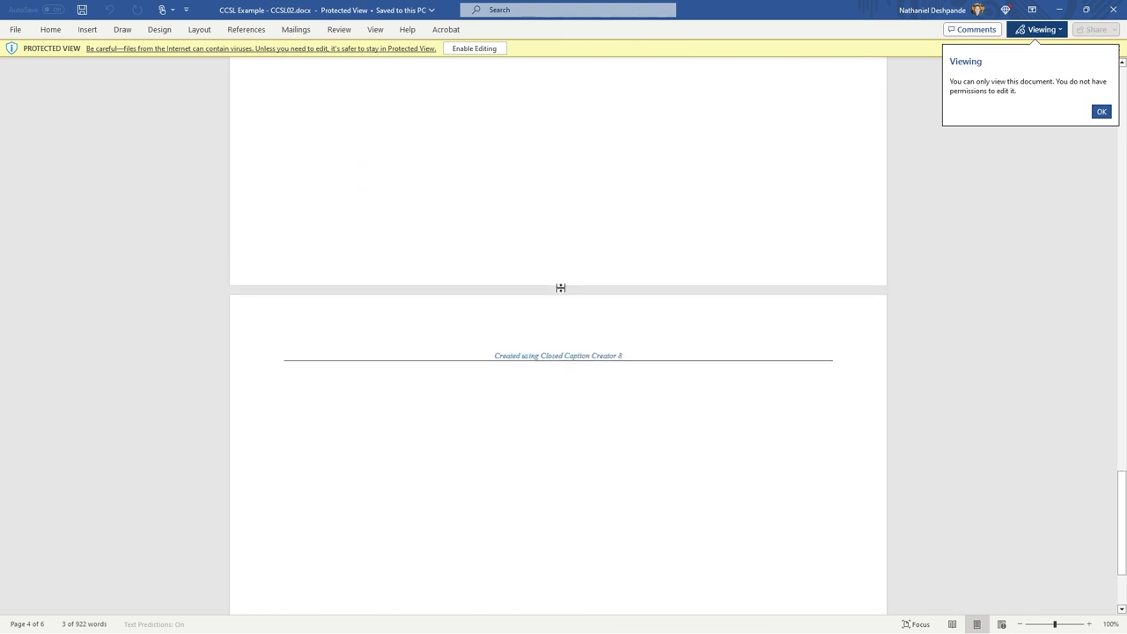
{"action": "scroll", "coordinate": [565, 300], "scroll_direction": "down", "scroll_amount": 4}
{"action": "scroll", "coordinate": [564, 307], "scroll_direction": "up", "scroll_amount": 20}
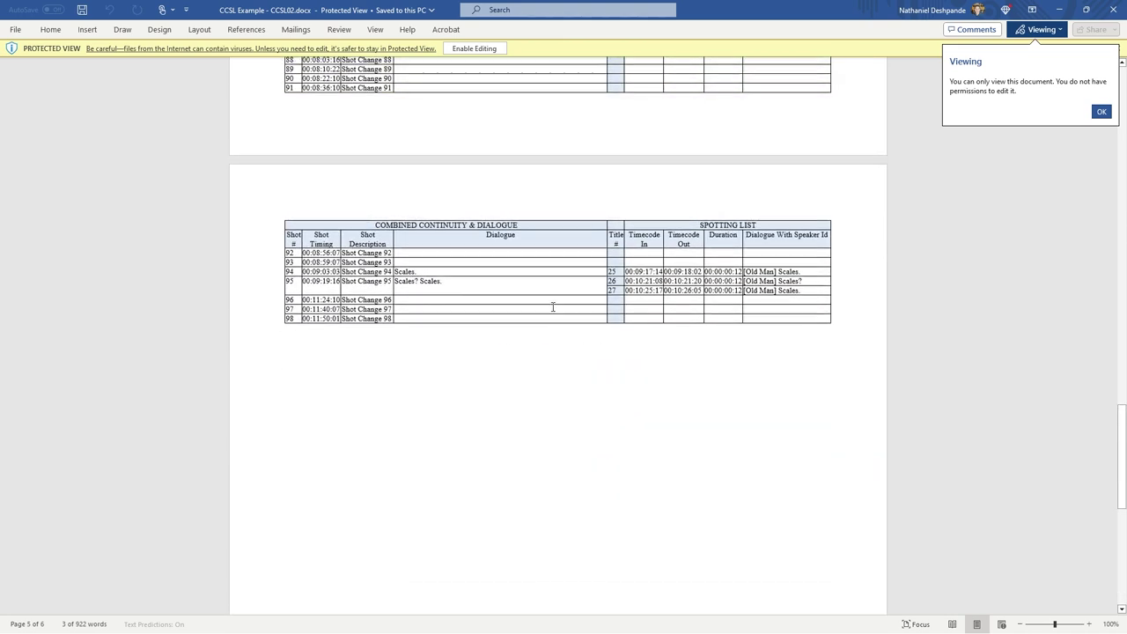
{"action": "scroll", "coordinate": [560, 309], "scroll_direction": "up", "scroll_amount": 15}
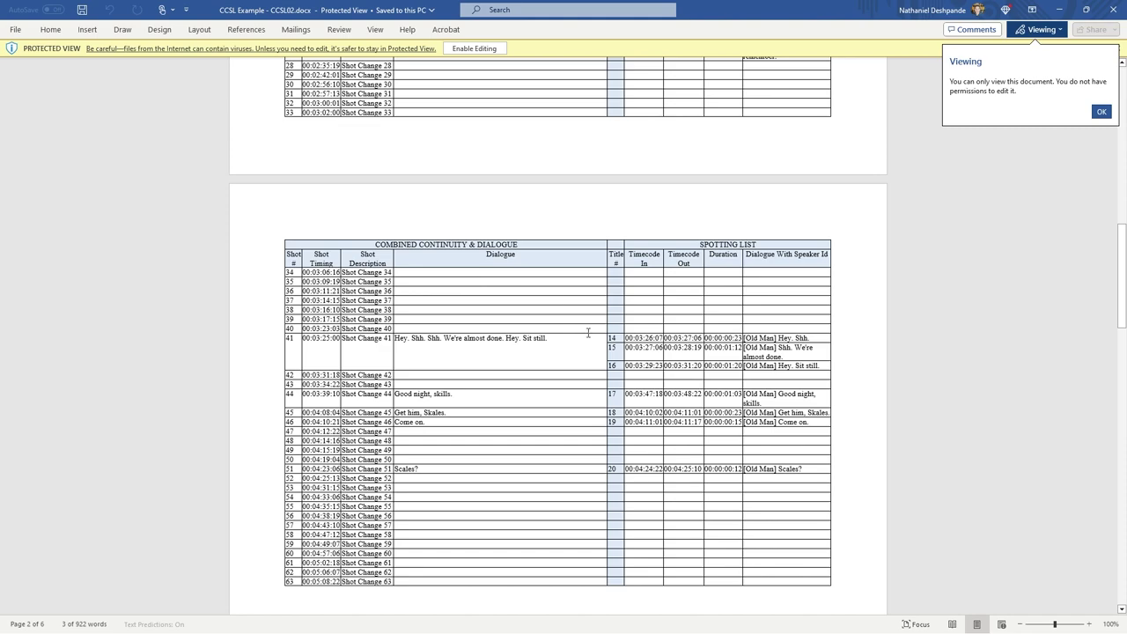
{"action": "scroll", "coordinate": [577, 257], "scroll_direction": "up", "scroll_amount": 10}
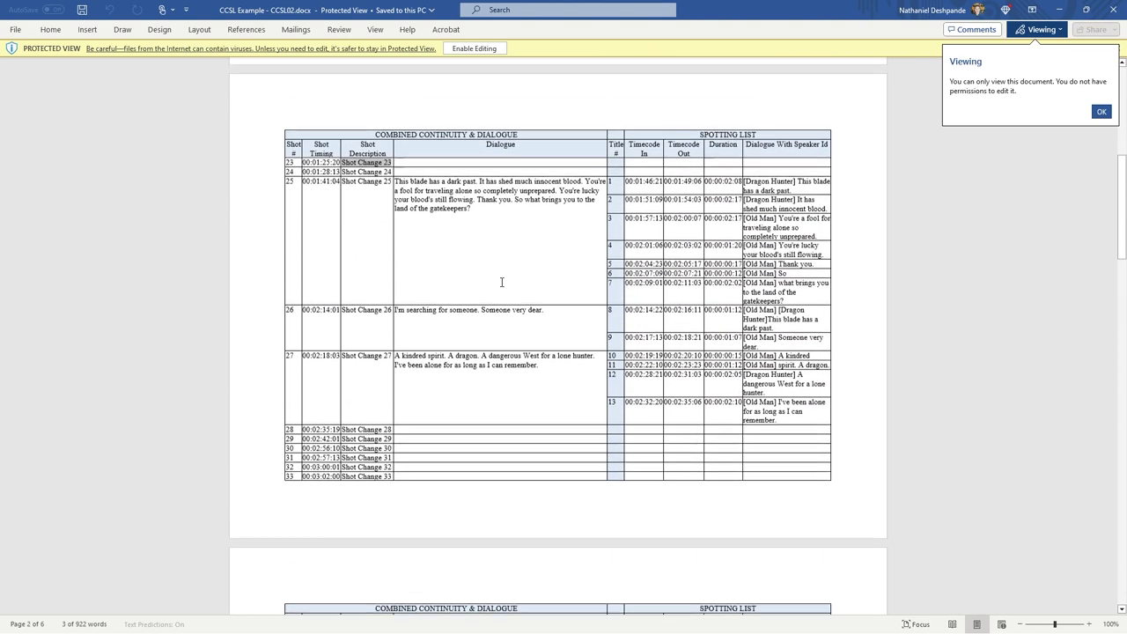
{"action": "scroll", "coordinate": [450, 298], "scroll_direction": "up", "scroll_amount": 2}
{"action": "left_click", "coordinate": [695, 436]}
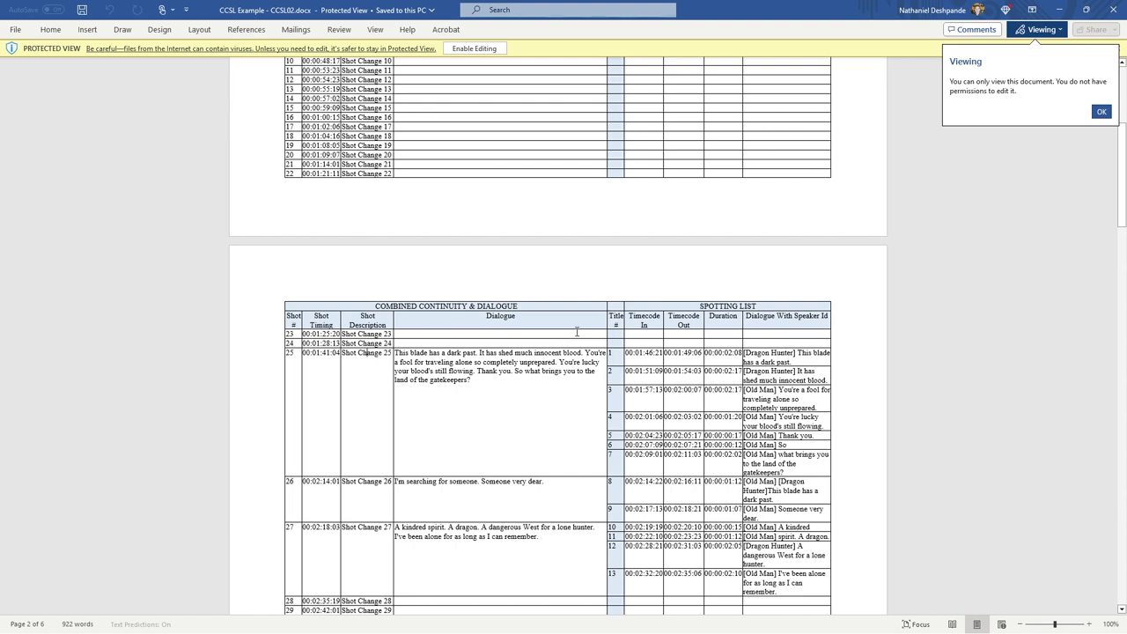
{"action": "scroll", "coordinate": [569, 333], "scroll_direction": "up", "scroll_amount": 5}
{"action": "scroll", "coordinate": [413, 431], "scroll_direction": "down", "scroll_amount": 2}
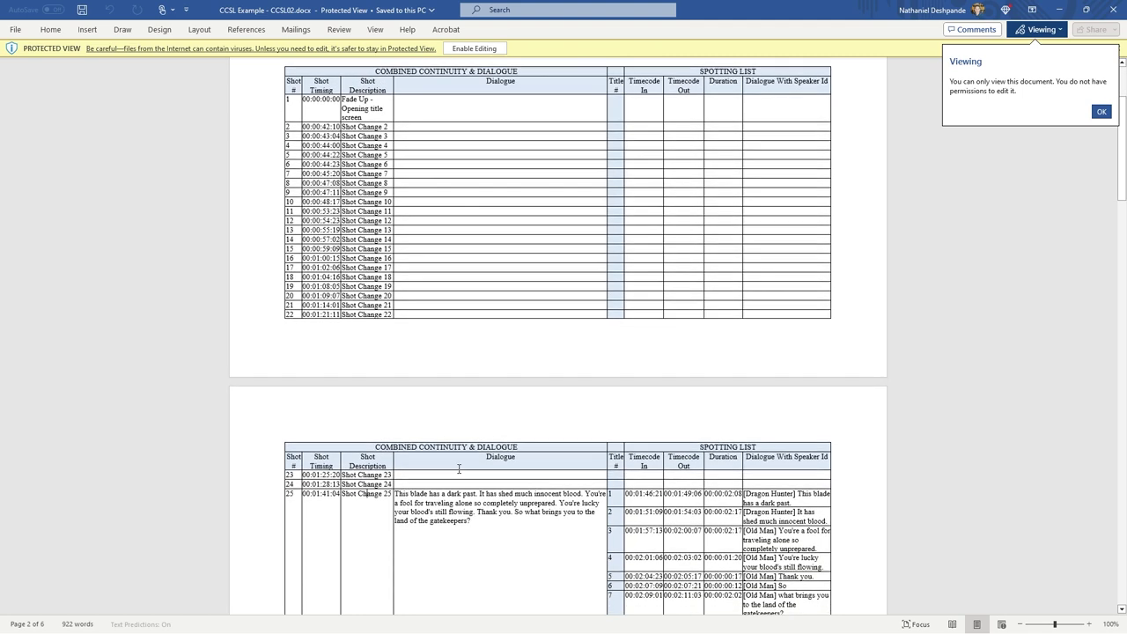
{"action": "scroll", "coordinate": [594, 505], "scroll_direction": "down", "scroll_amount": 3}
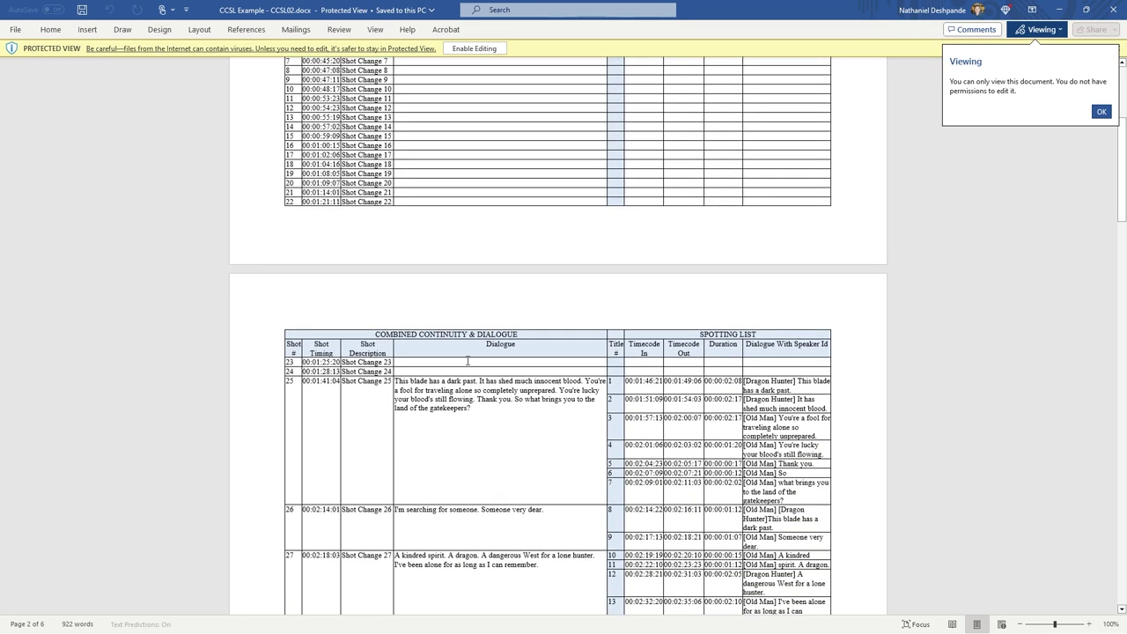
{"action": "scroll", "coordinate": [735, 373], "scroll_direction": "down", "scroll_amount": 2}
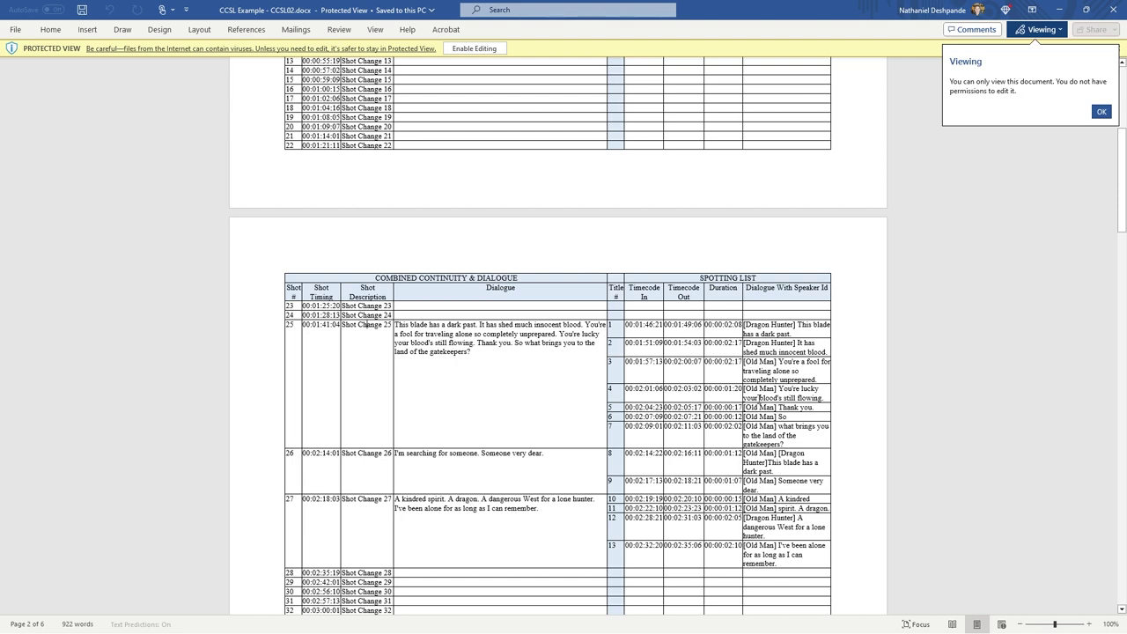
{"action": "scroll", "coordinate": [546, 339], "scroll_direction": "up", "scroll_amount": 10}
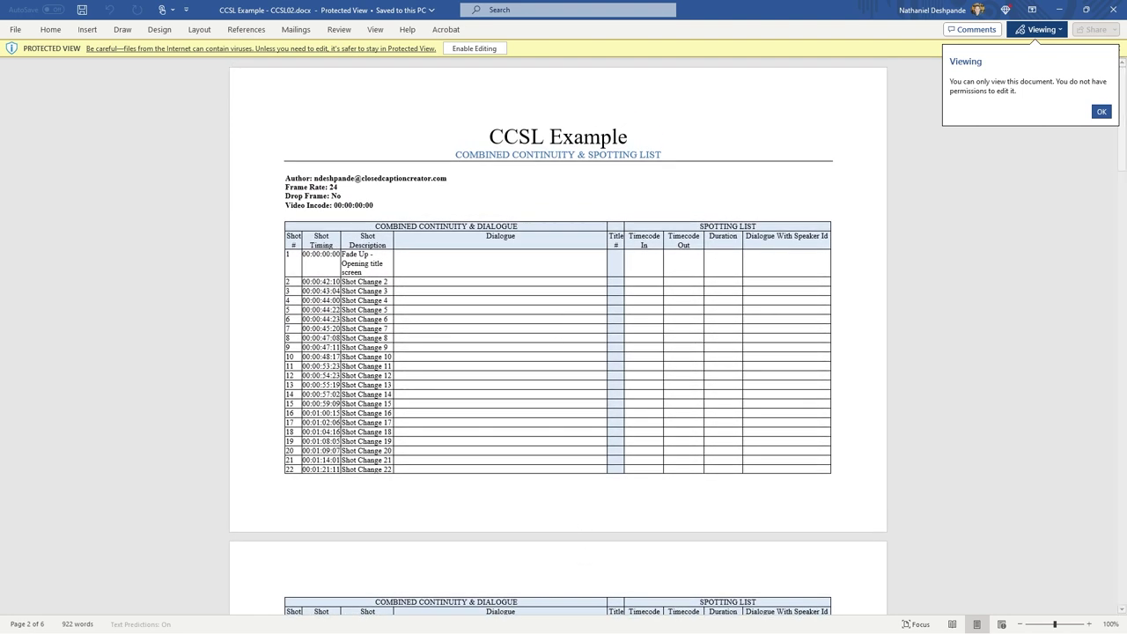